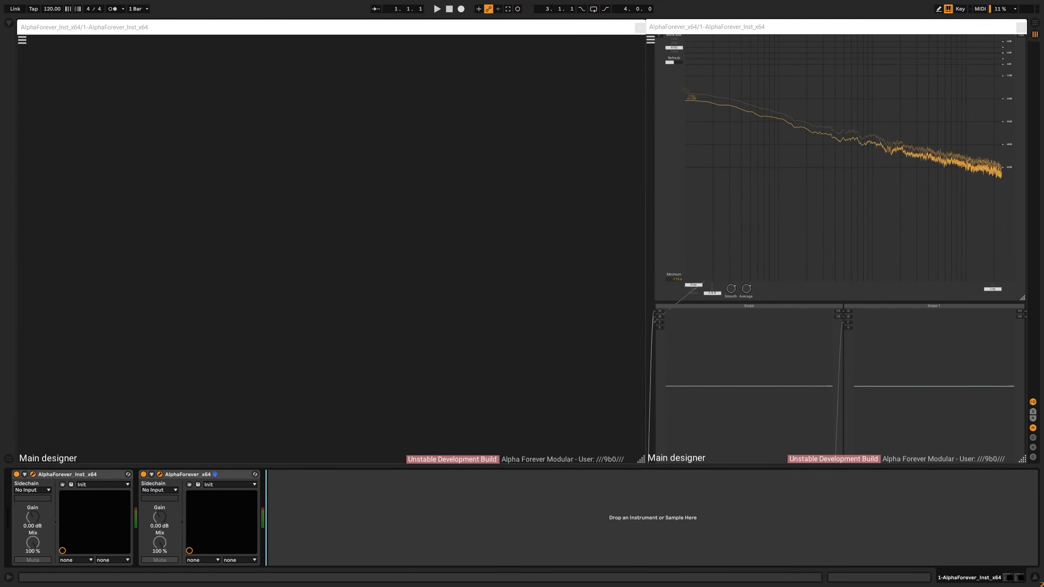
Add a Midi Note module and an Add module, with the note's T output wired to the Add module's A input.
double_click(274, 198)
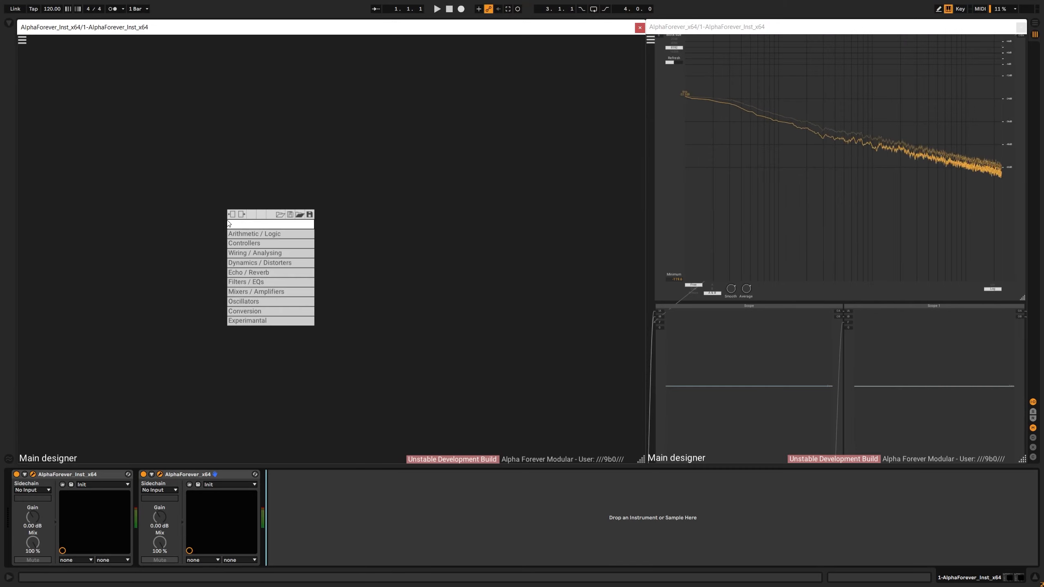
text(midi)
click(321, 234)
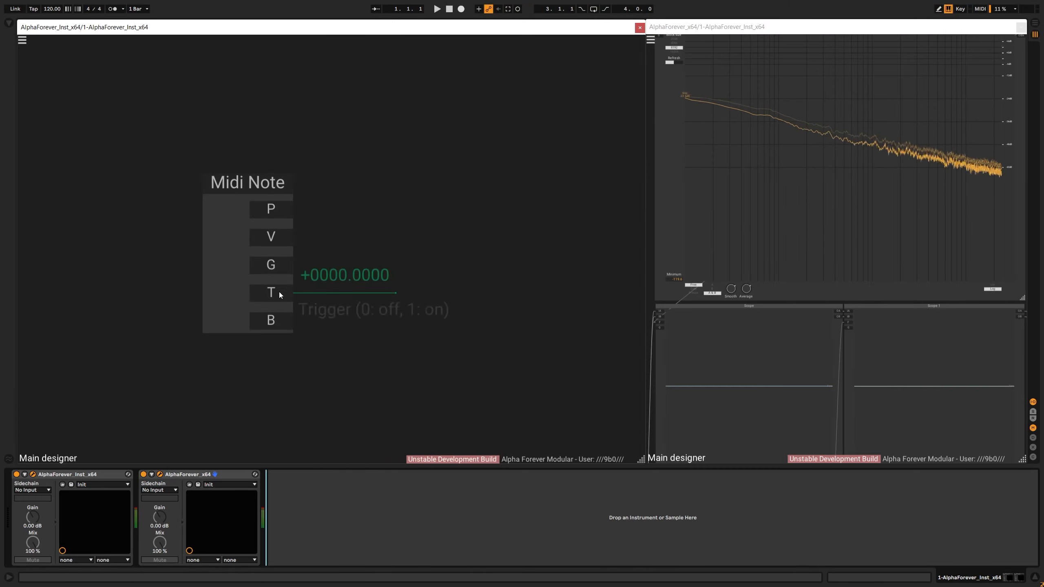
double_click(279, 292)
text(add)
click(382, 306)
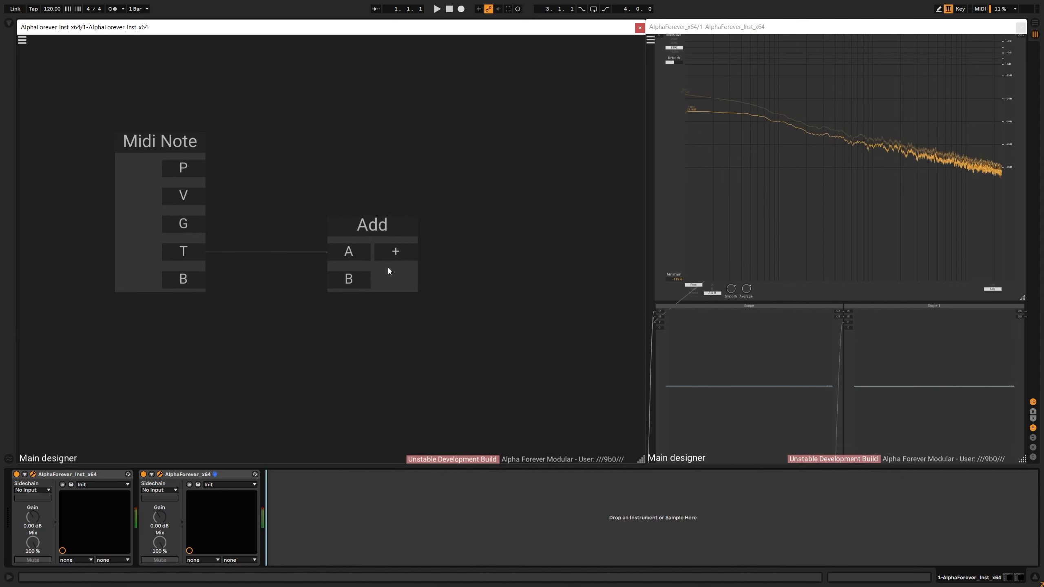
Add a Con module below Add and wire it as a feedback loop from the + output to the B input.
double_click(351, 343)
text(con)
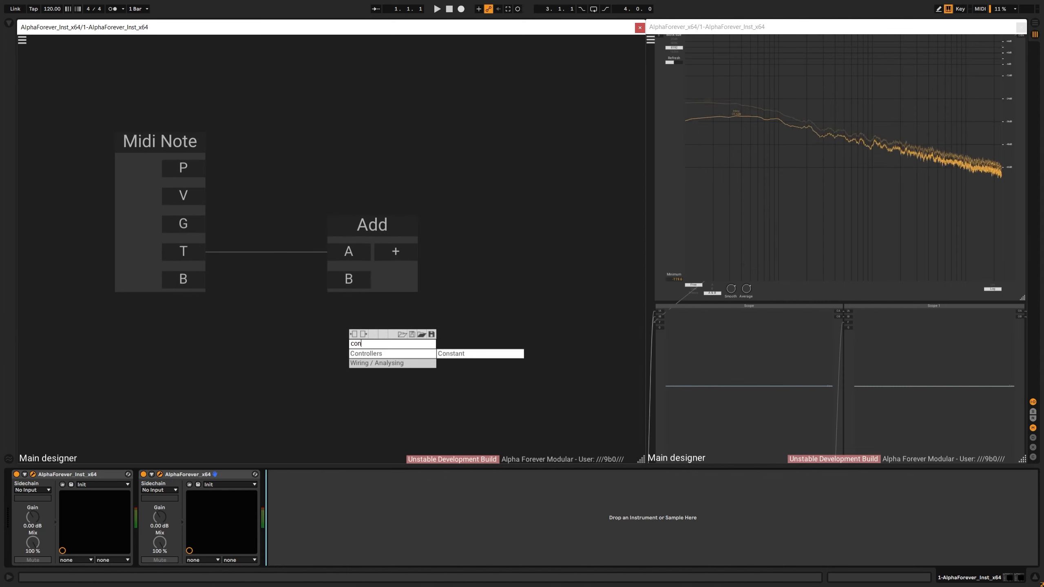
click(456, 360)
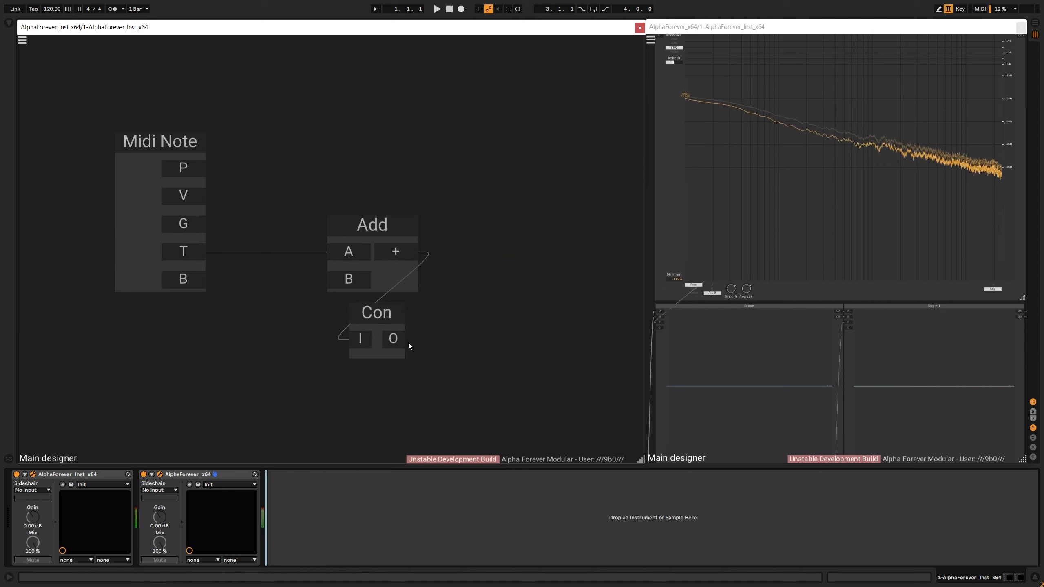
click(337, 278)
Add a Scope module beside the Add module and wire the + output to its IA input.
drag(515, 320, 445, 326)
scroll(427, 320, down, 4)
scroll(441, 294, up, 4)
drag(442, 288, 383, 284)
right_click(383, 284)
click(489, 297)
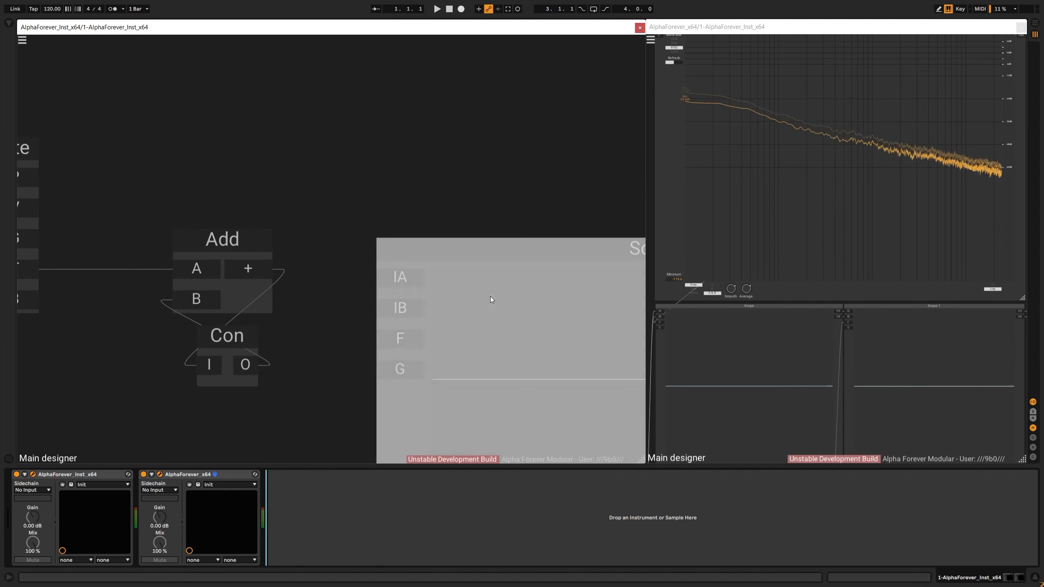
drag(257, 269, 386, 273)
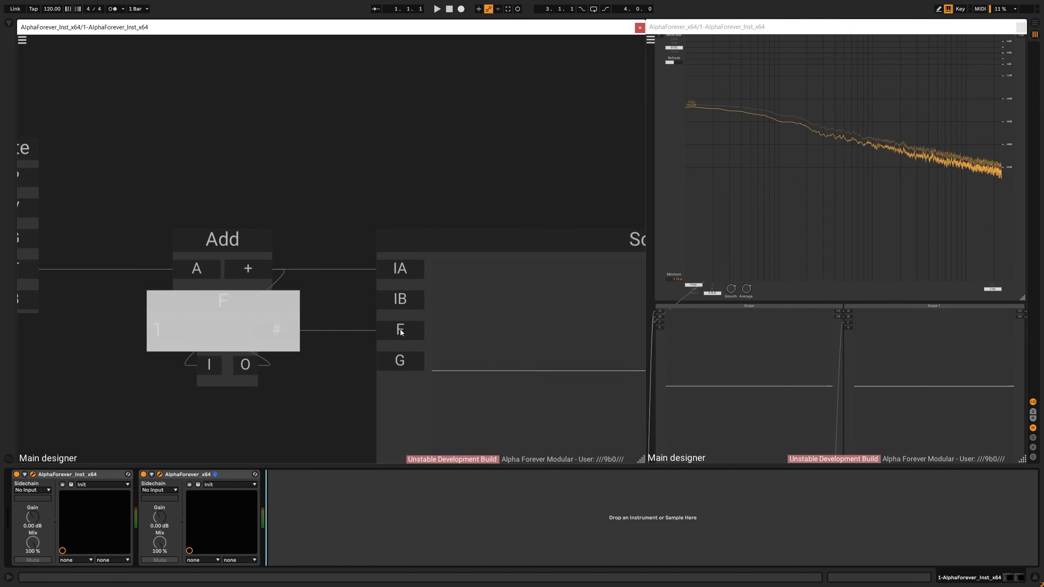
Place the F value module above the Add module and set the Scope's mode to Input Hz.
drag(257, 306, 294, 161)
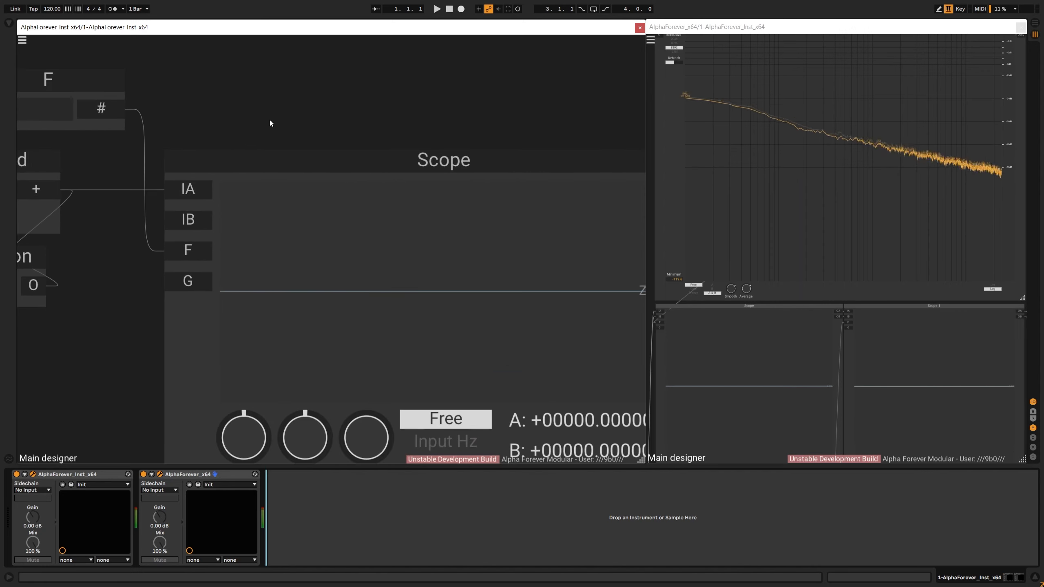
click(438, 439)
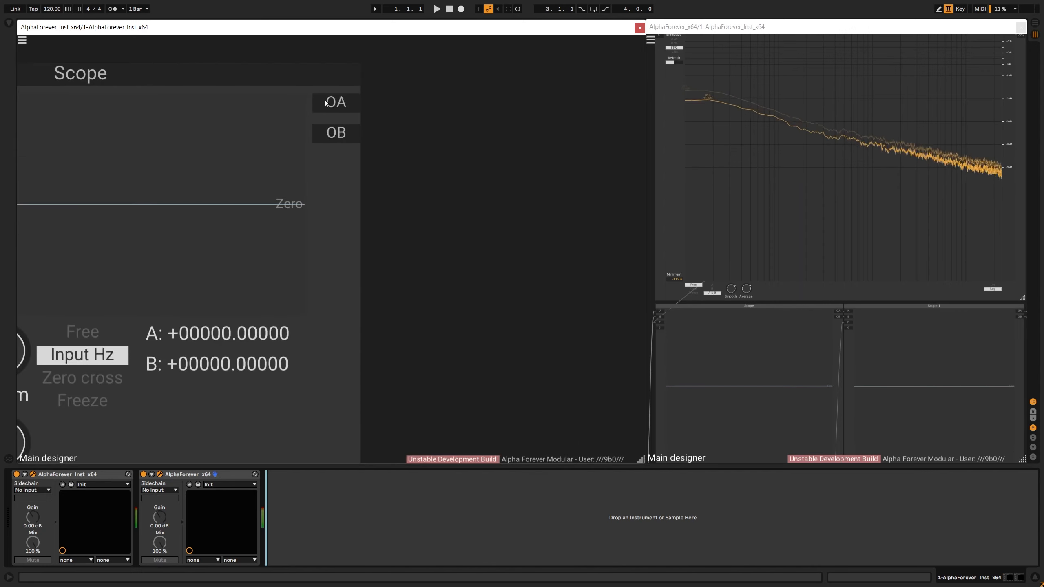
Add a Gain Lin module fed by the Scope's OA output and set its Vol to 0.00.
right_click(325, 103)
text(gai)
click(438, 119)
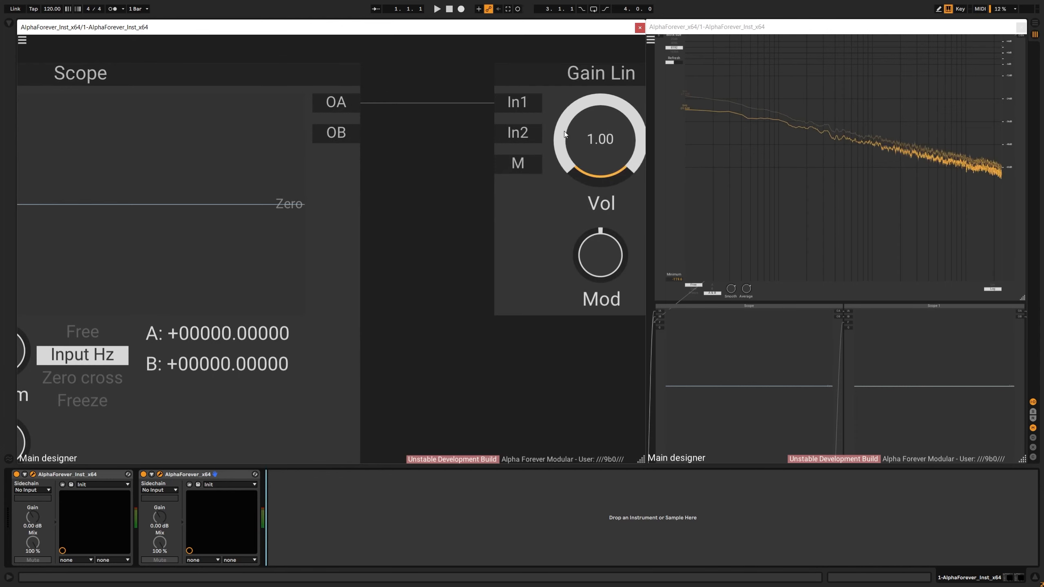
drag(564, 131, 602, 420)
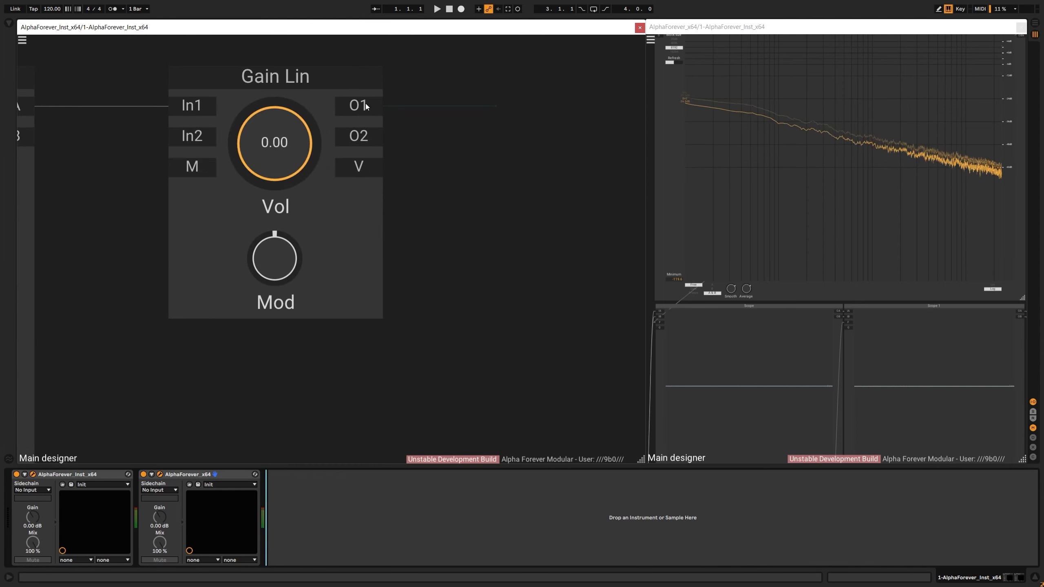
Create output modules O1 and O2 wired to the Gain Lin module's O1 and O2 outputs.
click(365, 102)
click(358, 135)
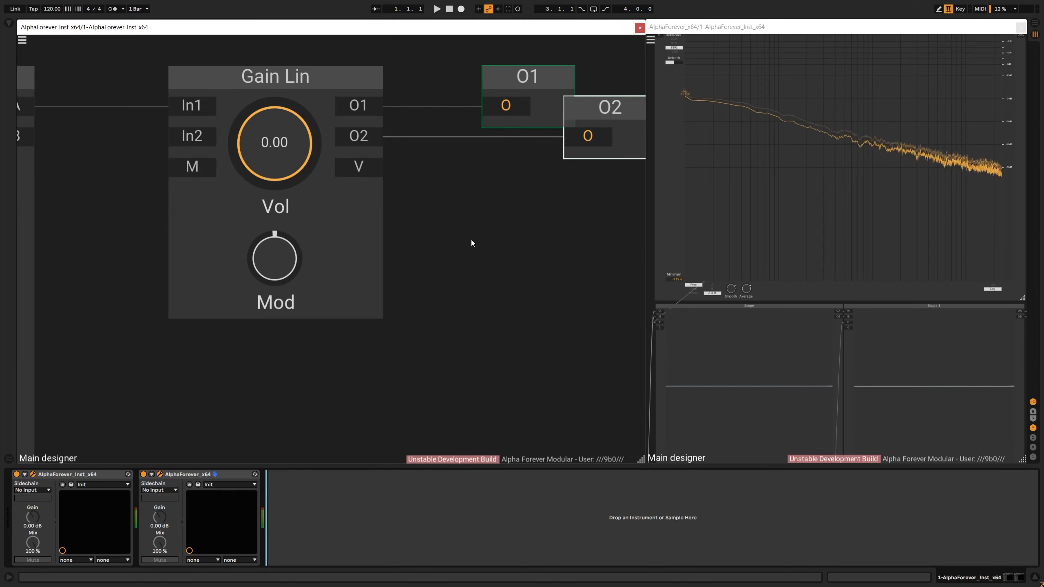
scroll(441, 259, down, 6)
drag(442, 259, 594, 290)
scroll(397, 242, down, 5)
drag(398, 242, 490, 231)
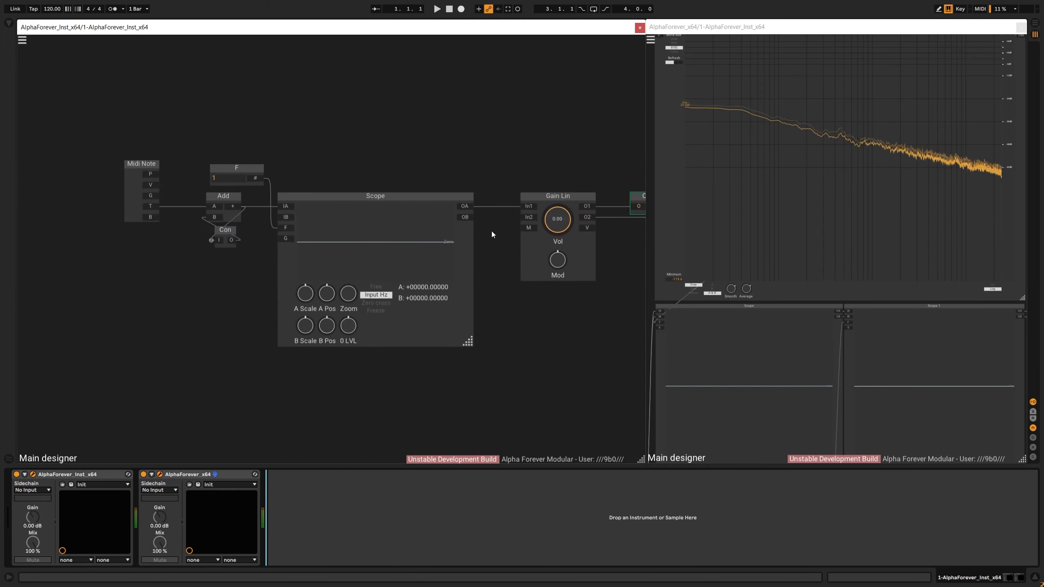
drag(191, 183, 238, 181)
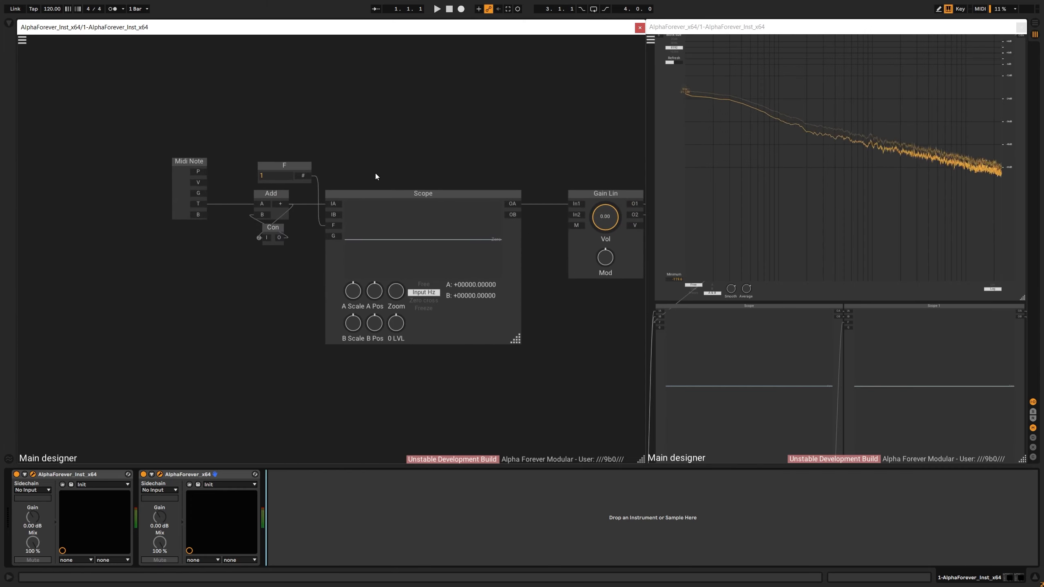
click(23, 40)
click(312, 70)
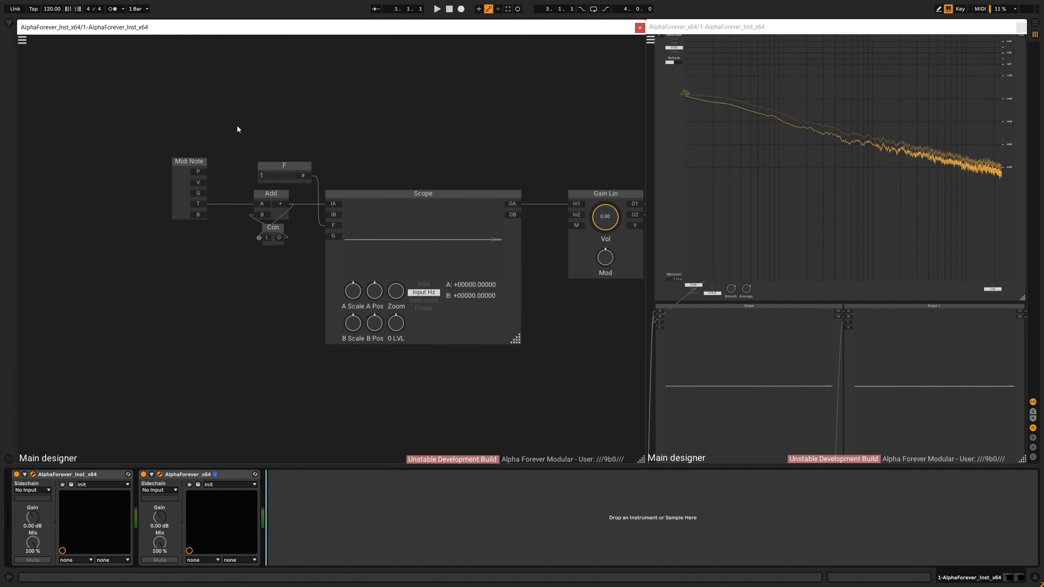
Play MIDI notes into the feedback loop and examine channel A on the Scope, lowering A Scale and resetting it to default.
scroll(286, 123, up, 3)
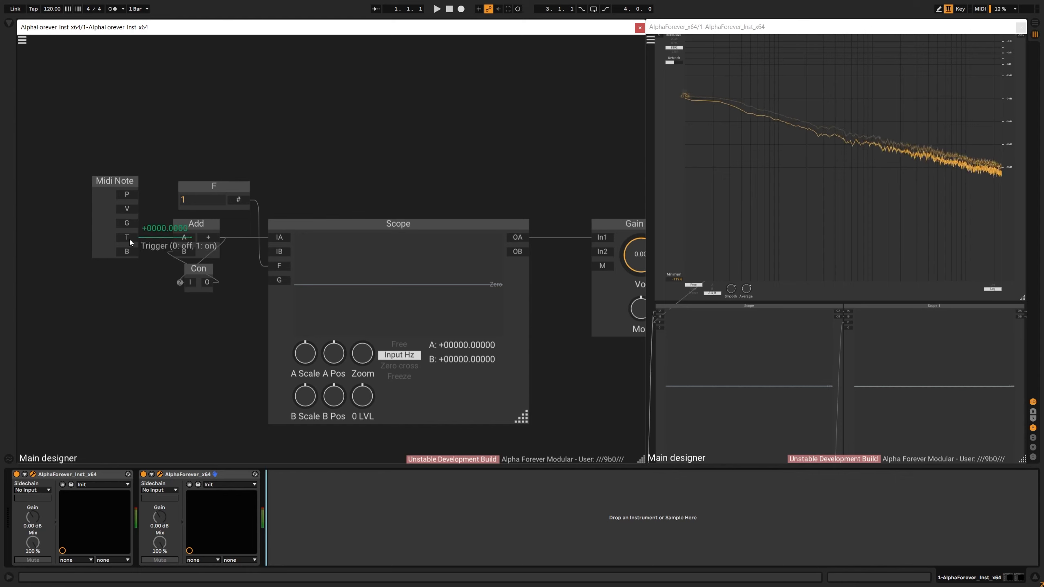
key(a)
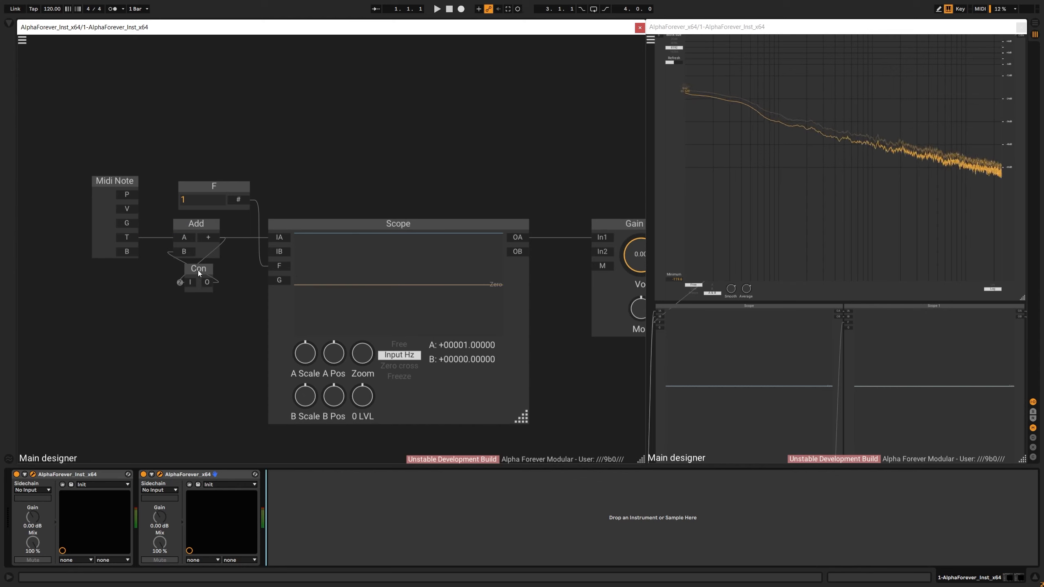
mouse_move(178, 254)
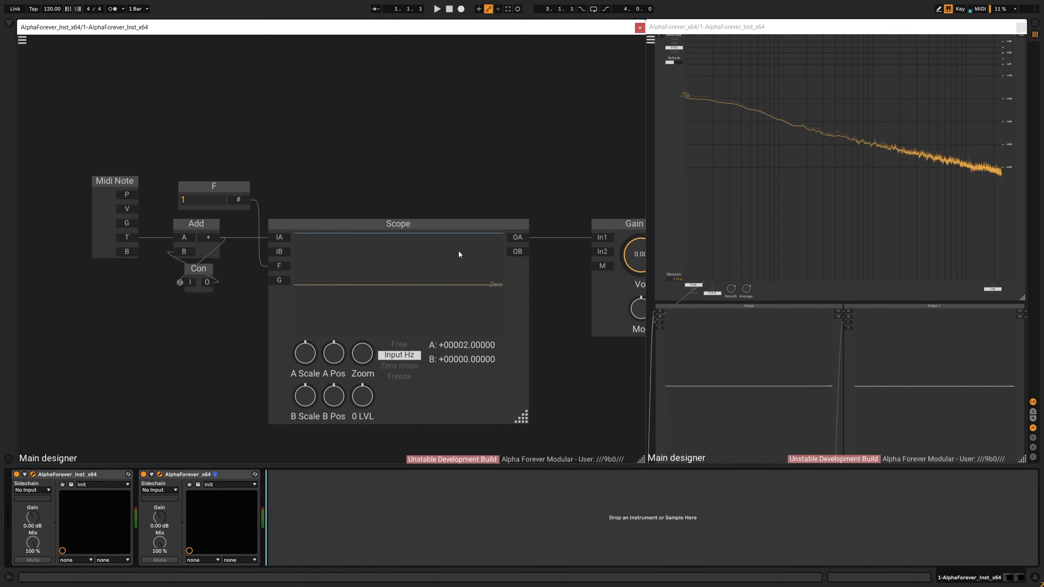
drag(305, 346, 306, 378)
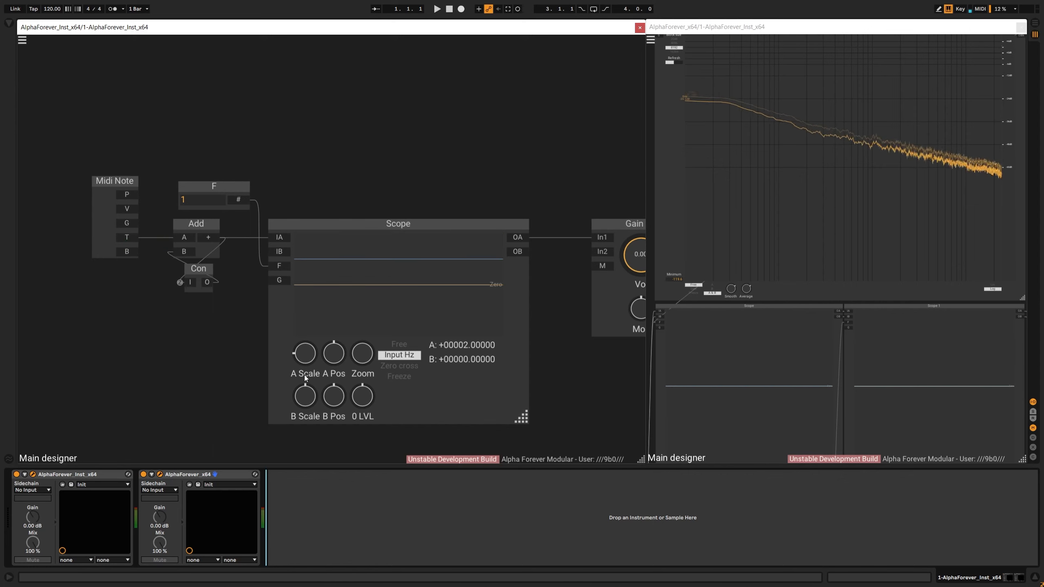
double_click(308, 360)
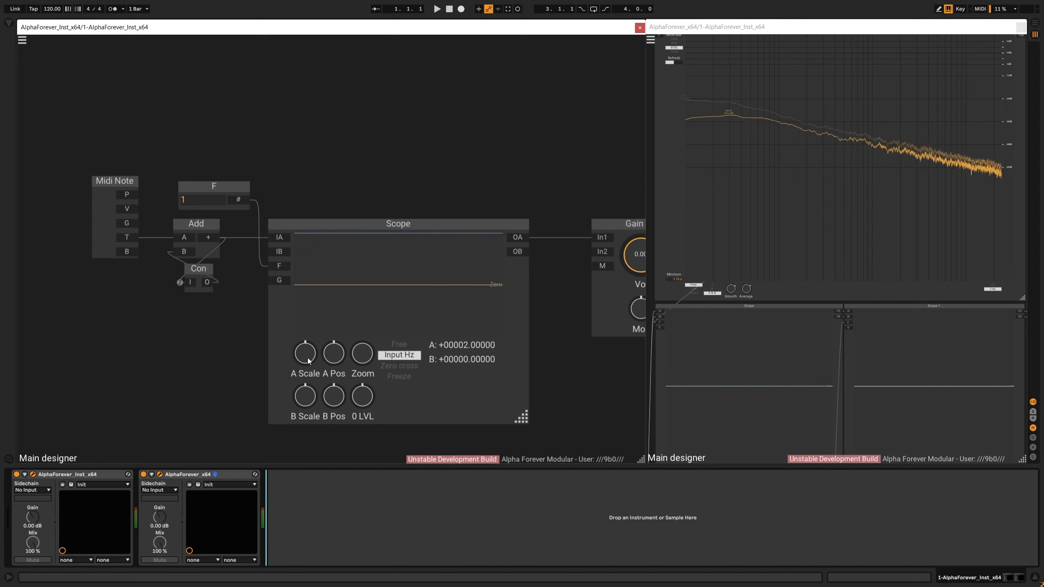
Disconnect the Con feedback from the Add module's B input and move the Midi Note module further left.
double_click(186, 251)
drag(139, 288, 208, 294)
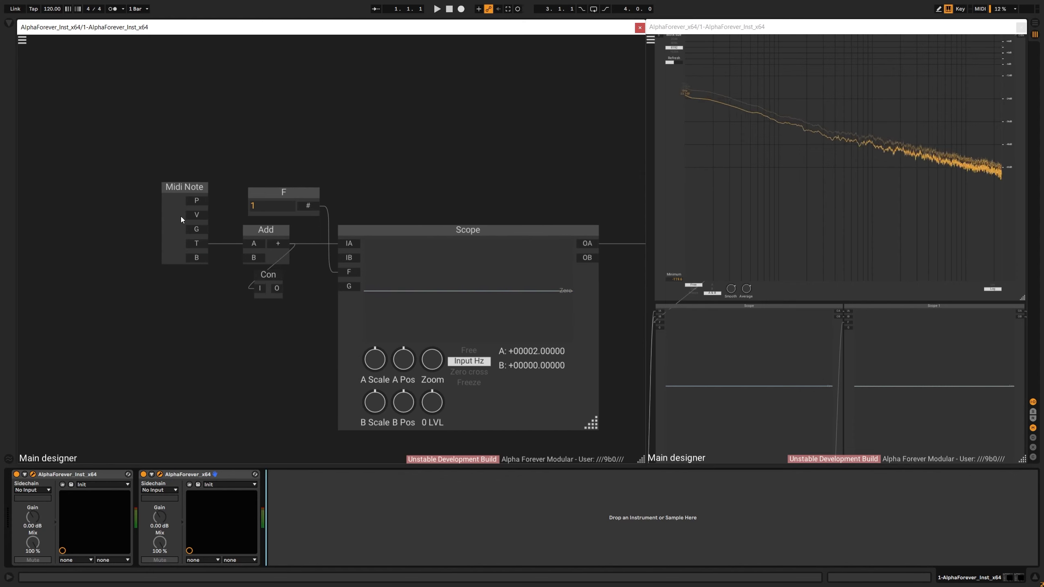
drag(190, 189, 68, 186)
drag(155, 231, 243, 228)
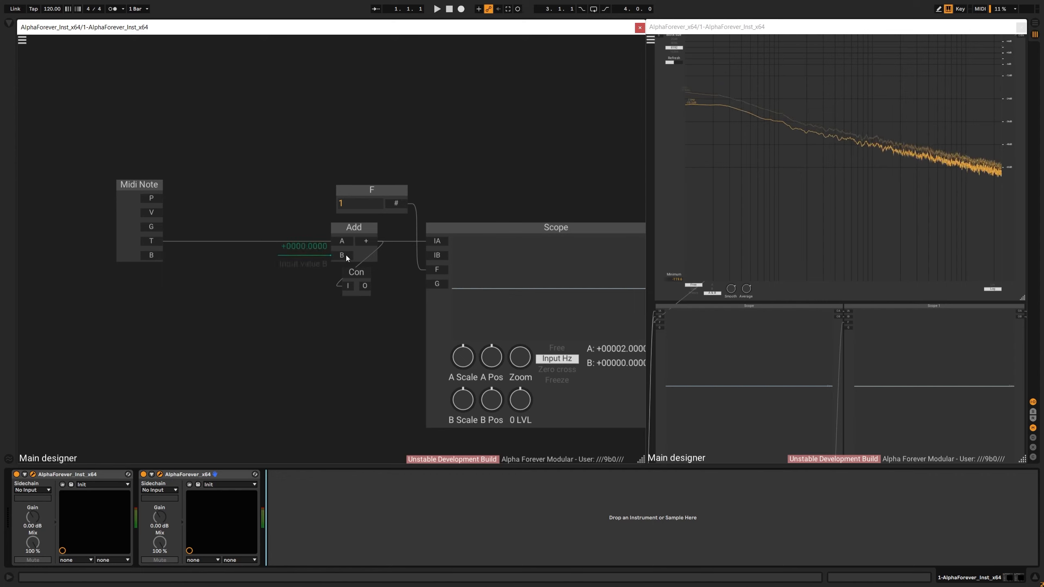
Add a Delay module near the Midi Note module and wire the note's T output to its In.
right_click(204, 269)
text(dela)
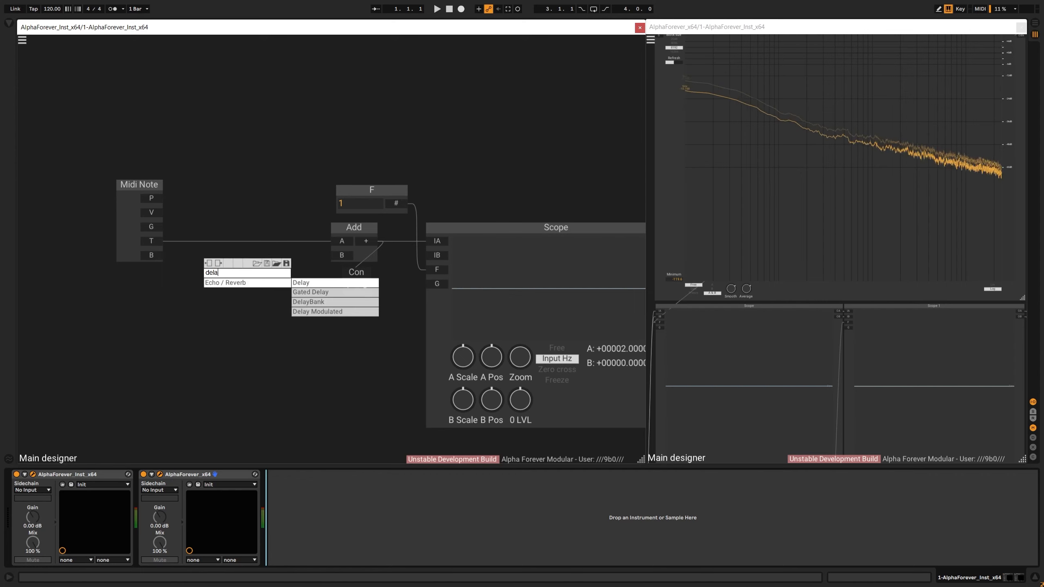
key(Return)
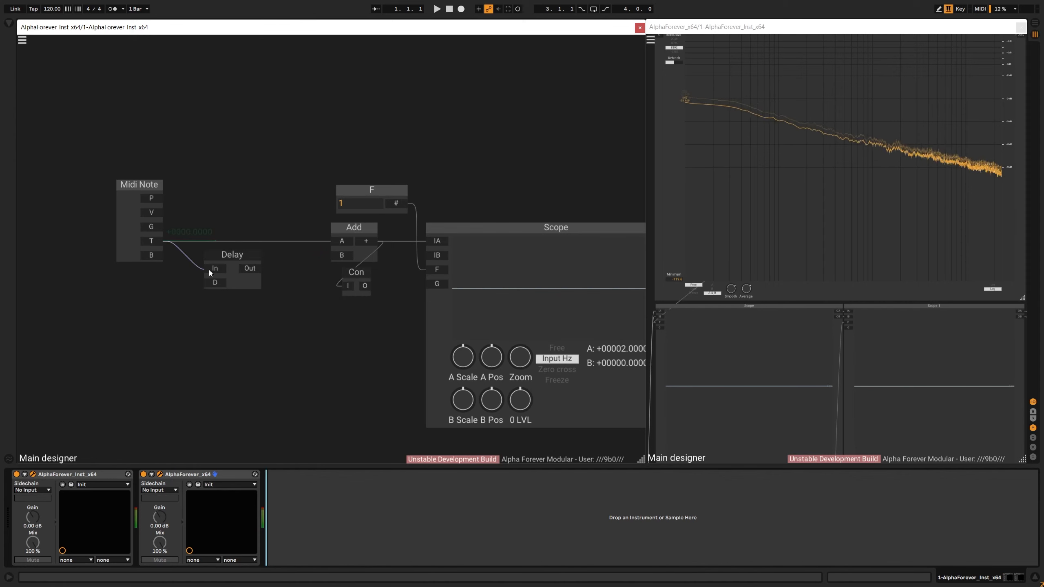
drag(208, 269, 203, 257)
drag(161, 310, 250, 308)
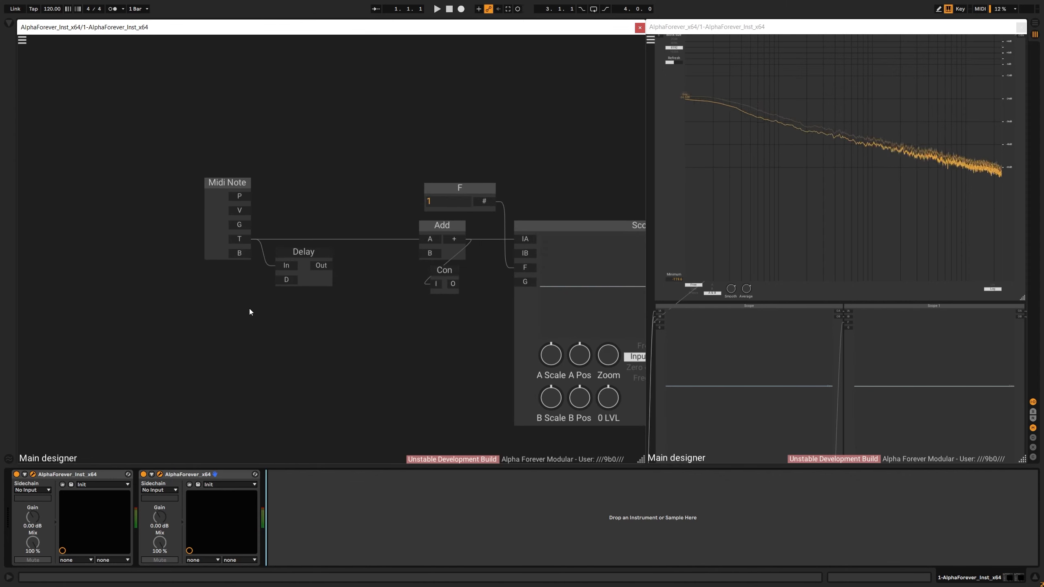
Add a Sample Rate module and place it below and to the left of the Midi Note module.
right_click(186, 286)
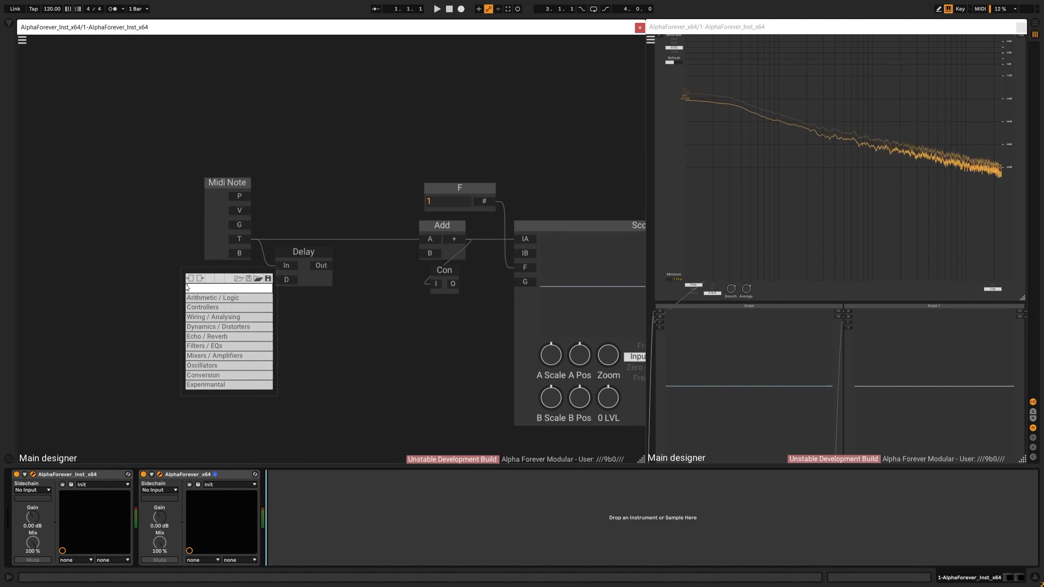
text(sample)
click(288, 297)
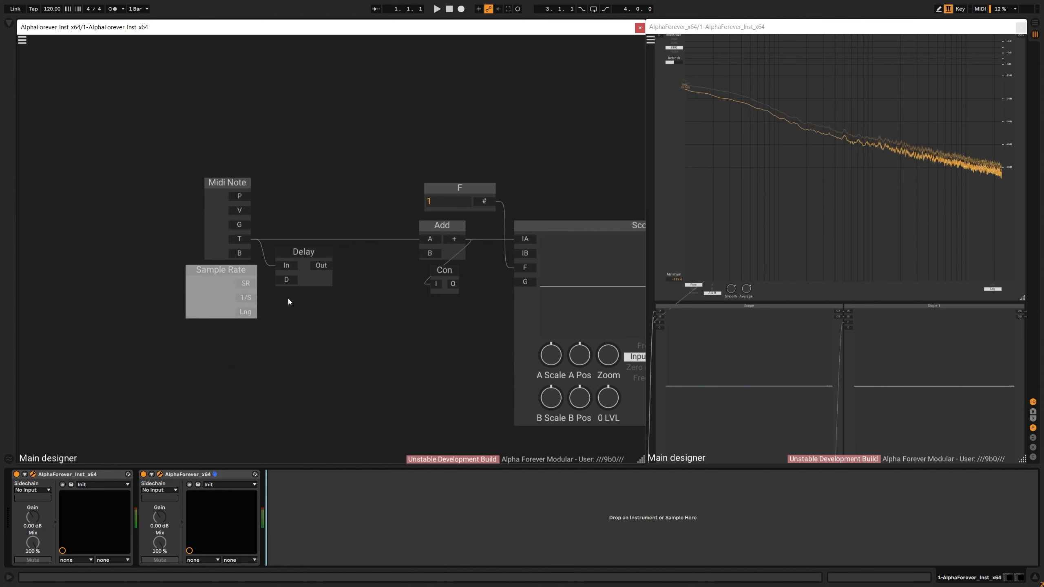
drag(227, 270, 179, 309)
Add a Mul module beside Sample Rate, with Sample Rate's Lng output wired to its B input.
right_click(179, 307)
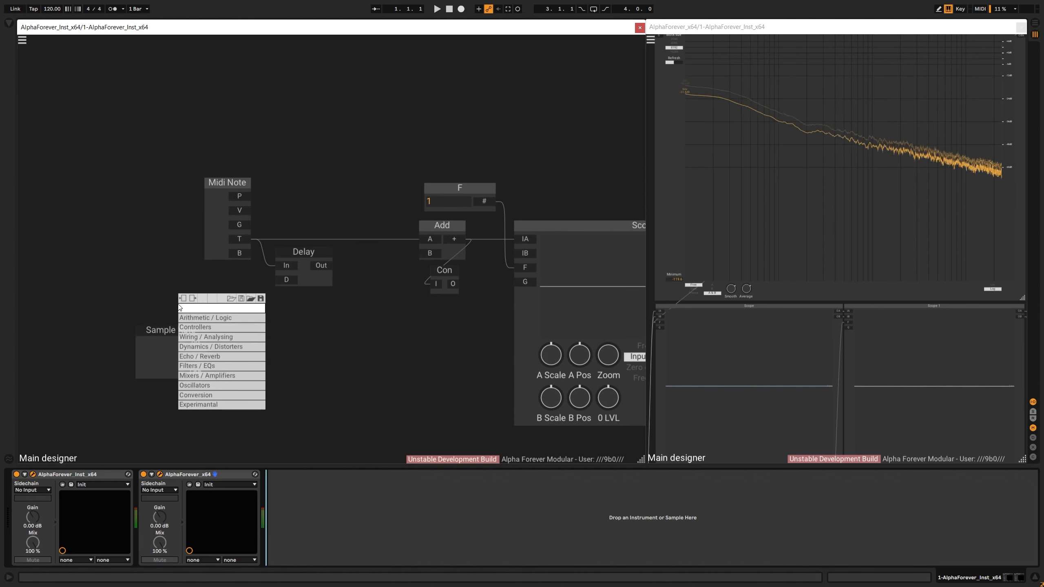
text(mul)
click(266, 320)
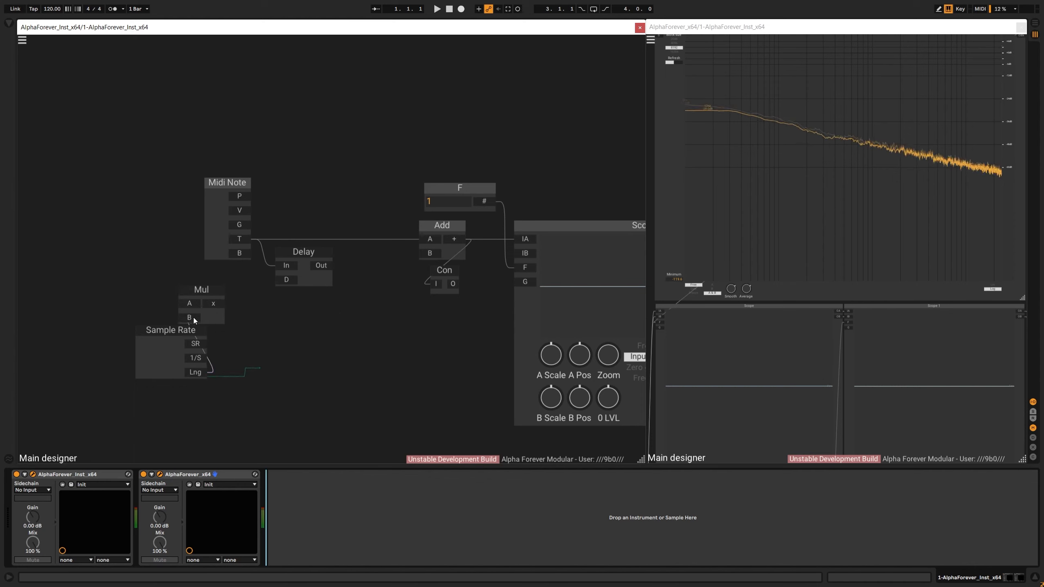
drag(203, 289, 252, 306)
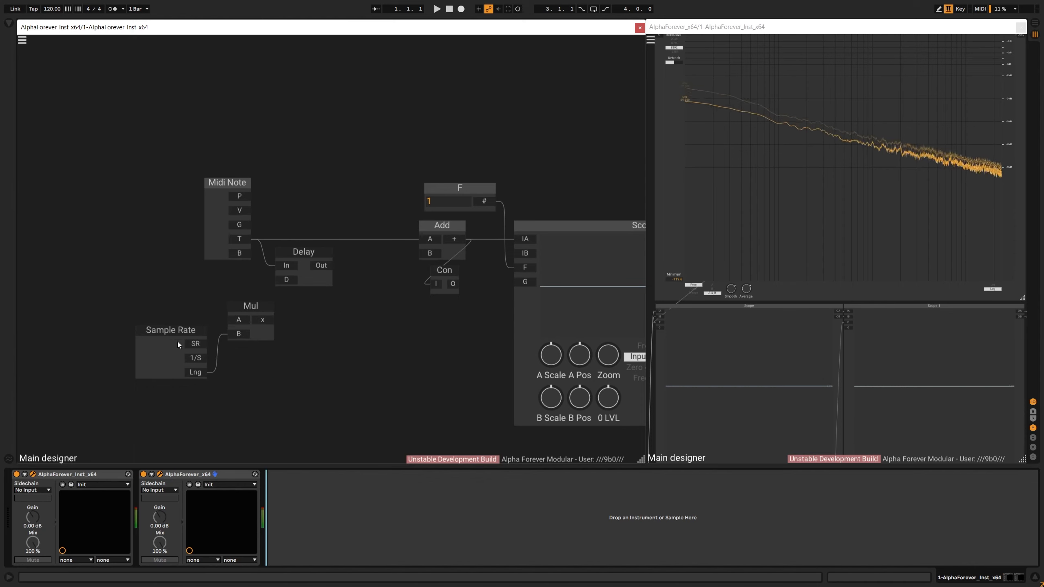
Create a knob wired to the Mul module's A input and place it to the left of Sample Rate.
right_click(122, 287)
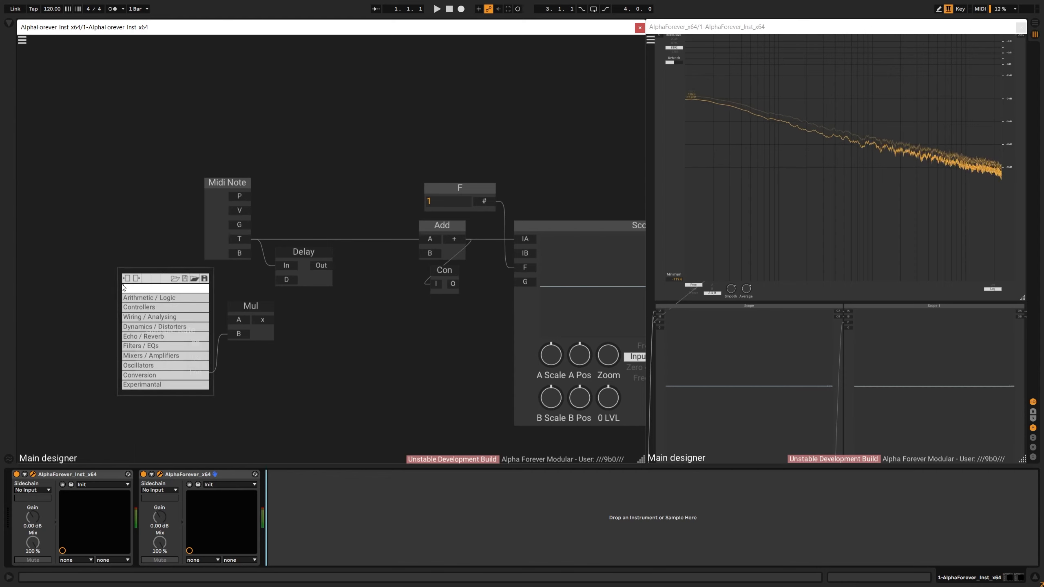
click(113, 248)
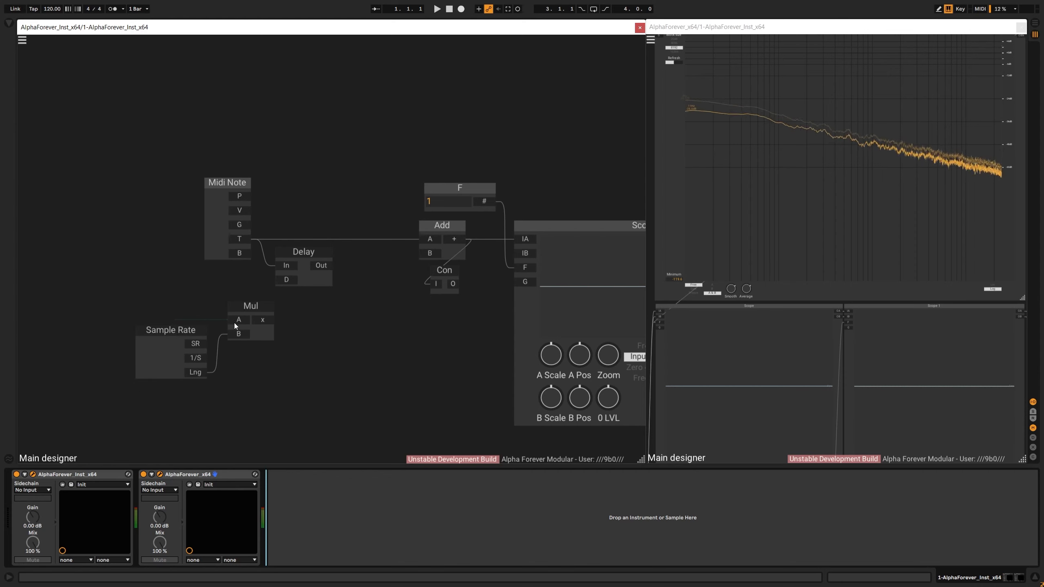
double_click(240, 318)
drag(196, 306, 88, 293)
drag(122, 275, 248, 278)
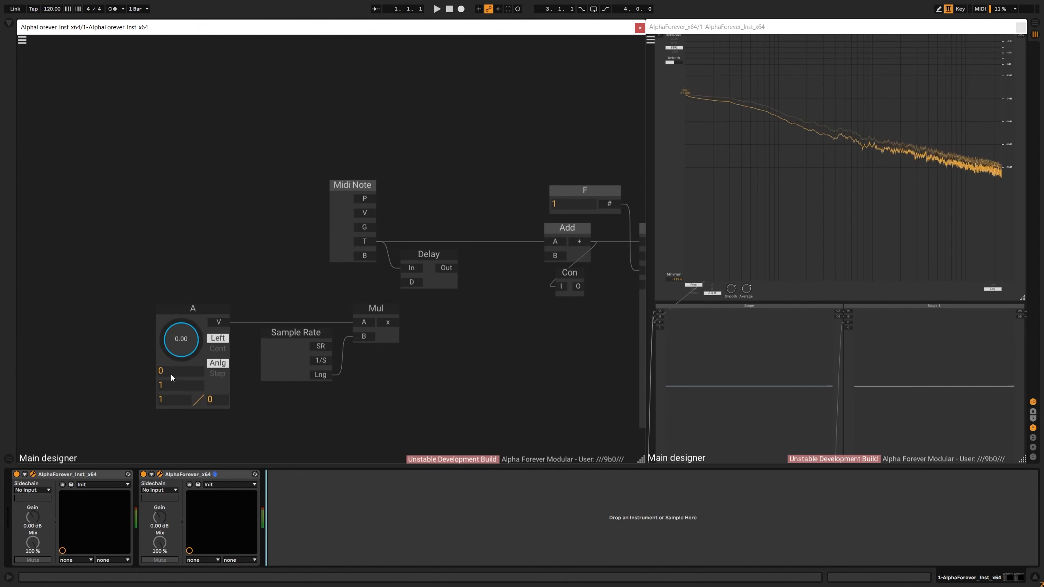
Set the maximum value of knob A to 100.
double_click(176, 385)
text(100)
key(Return)
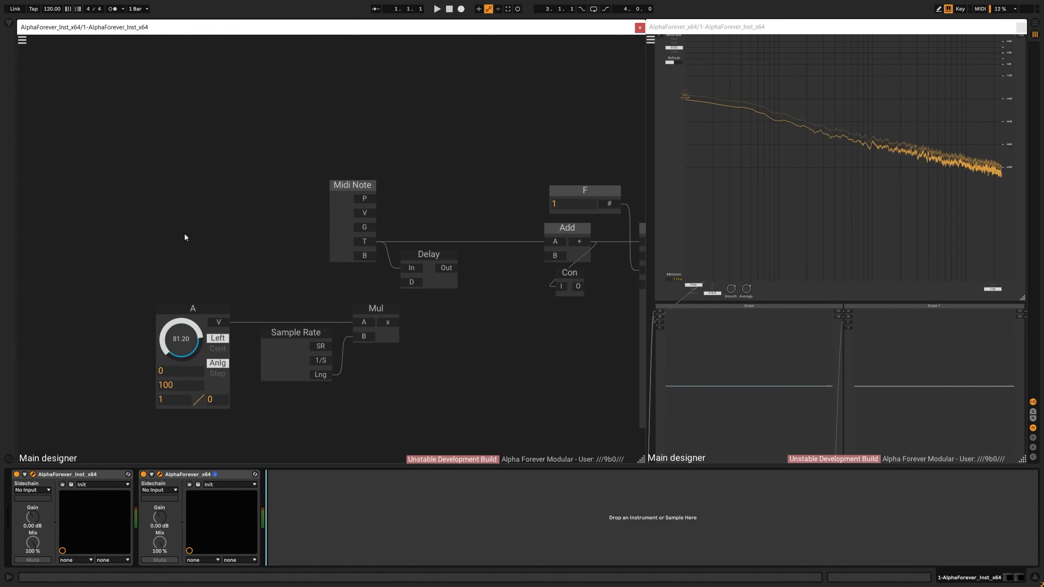
Move knob A and the Sample Rate module together further left, away from the Mul module.
drag(103, 276, 340, 411)
drag(326, 337, 230, 290)
click(230, 290)
Insert a Div module between knob A and Mul with Sample Rate's Lng wired to its B input, and route the Lng-to-Mul wire through a connector.
double_click(107, 318)
text(div)
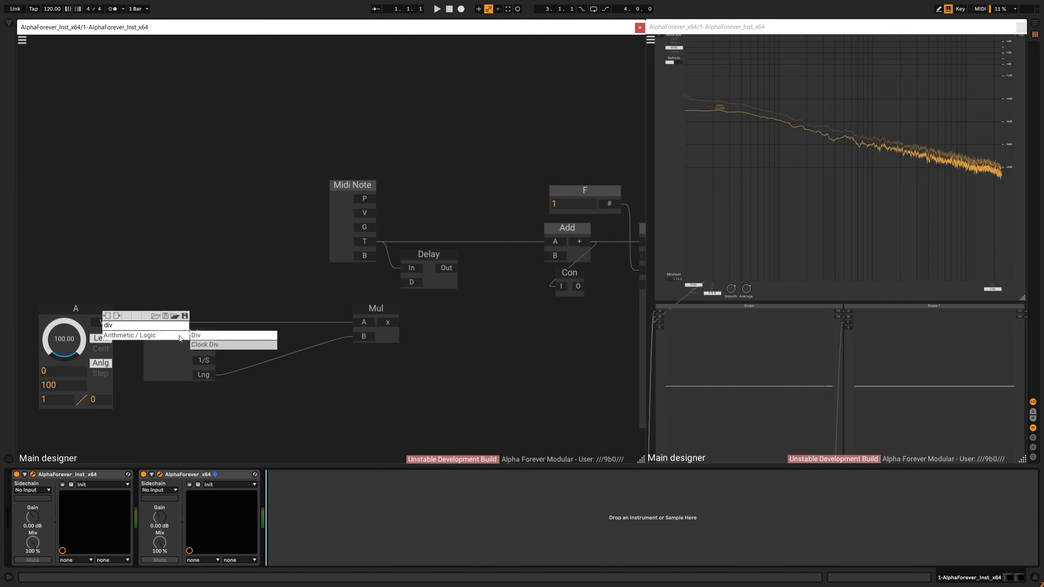
click(201, 336)
drag(192, 316, 242, 337)
click(282, 285)
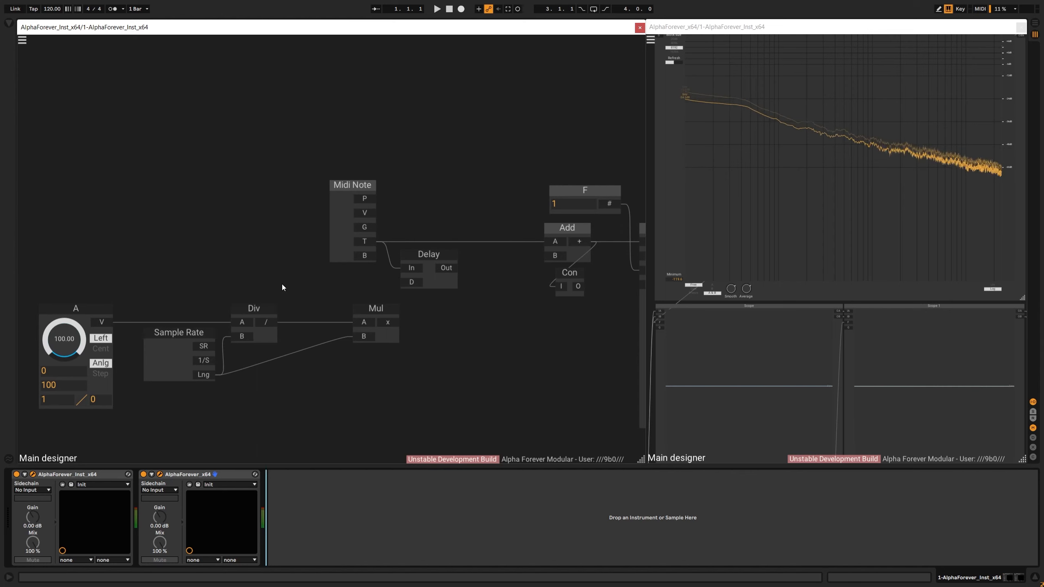
drag(358, 334, 310, 364)
click(291, 324)
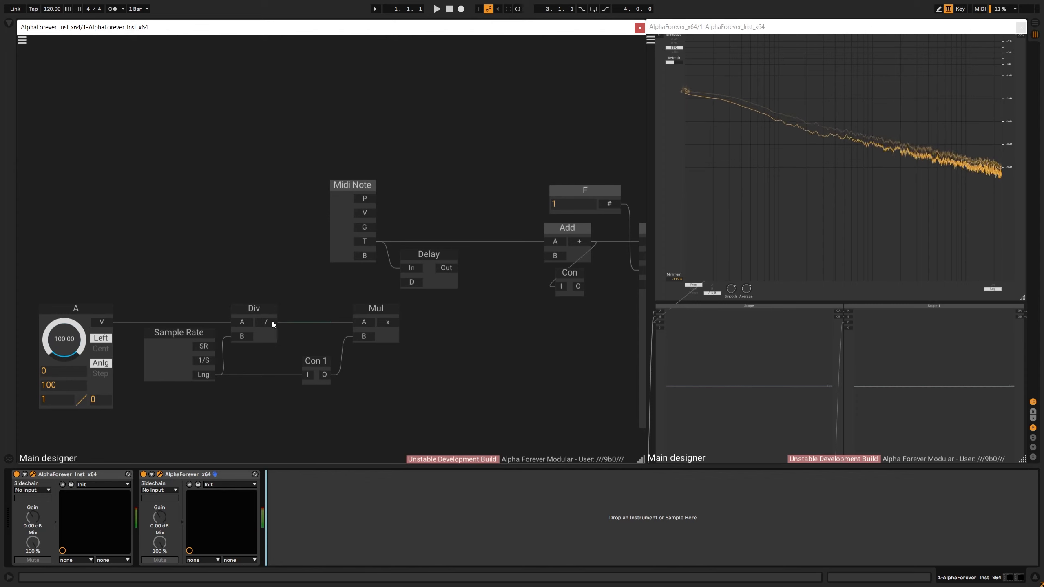
Insert a Trunc module between Div and Mul, and move knob A slightly closer to Sample Rate.
right_click(271, 322)
text(tr)
click(365, 334)
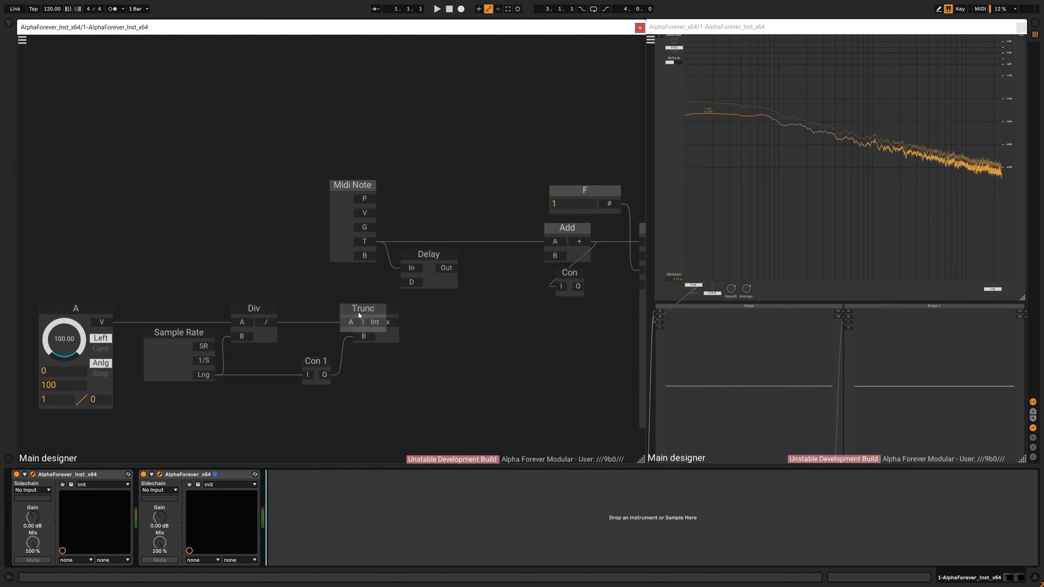
drag(355, 310, 305, 308)
click(304, 290)
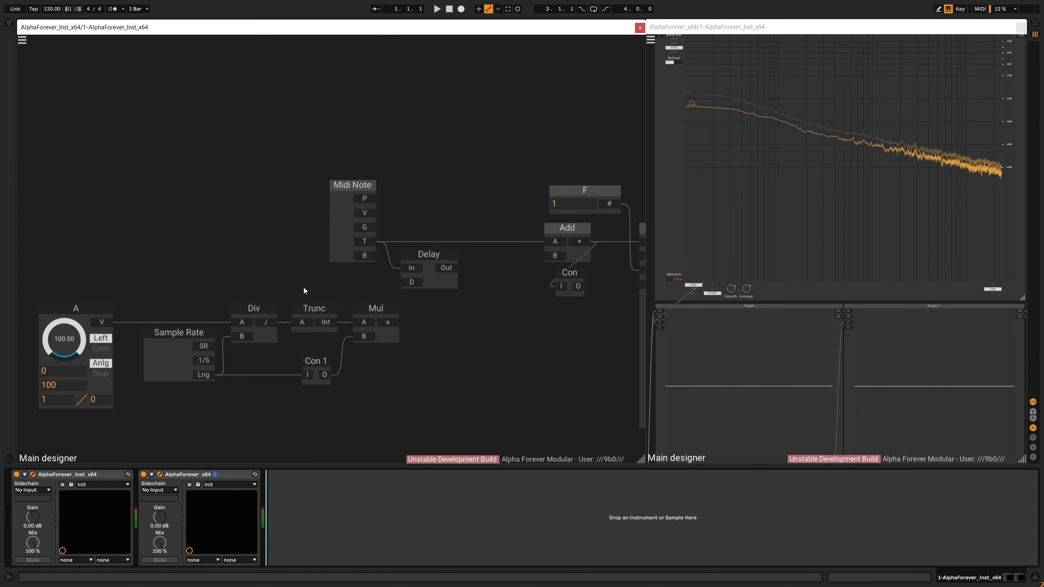
drag(101, 314, 119, 310)
click(132, 275)
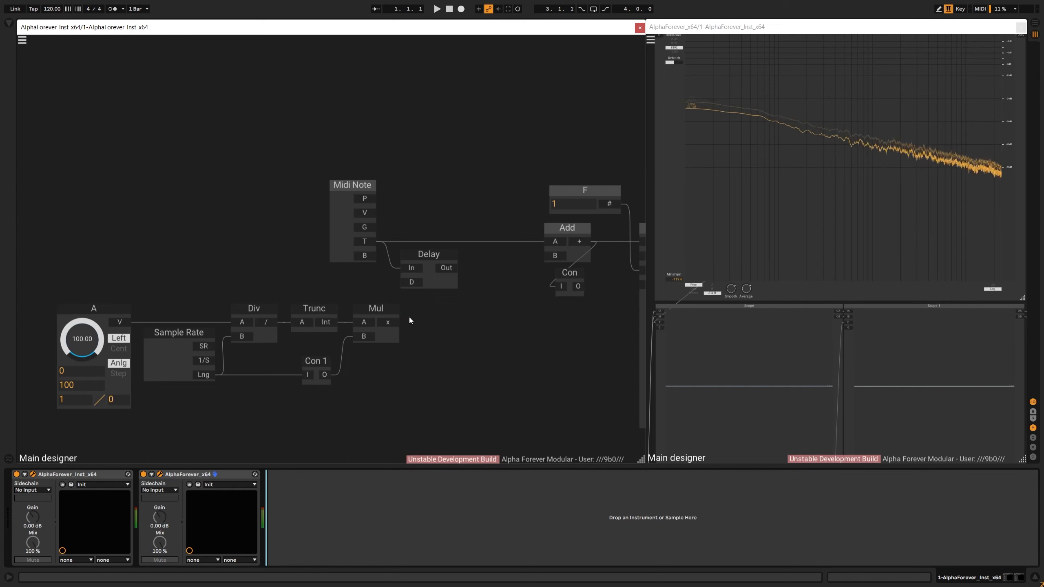
Wire Mul's output to Delay's D input and move the whole delay-time chain up and left to line up with it.
drag(391, 324, 406, 286)
scroll(434, 352, down, 4)
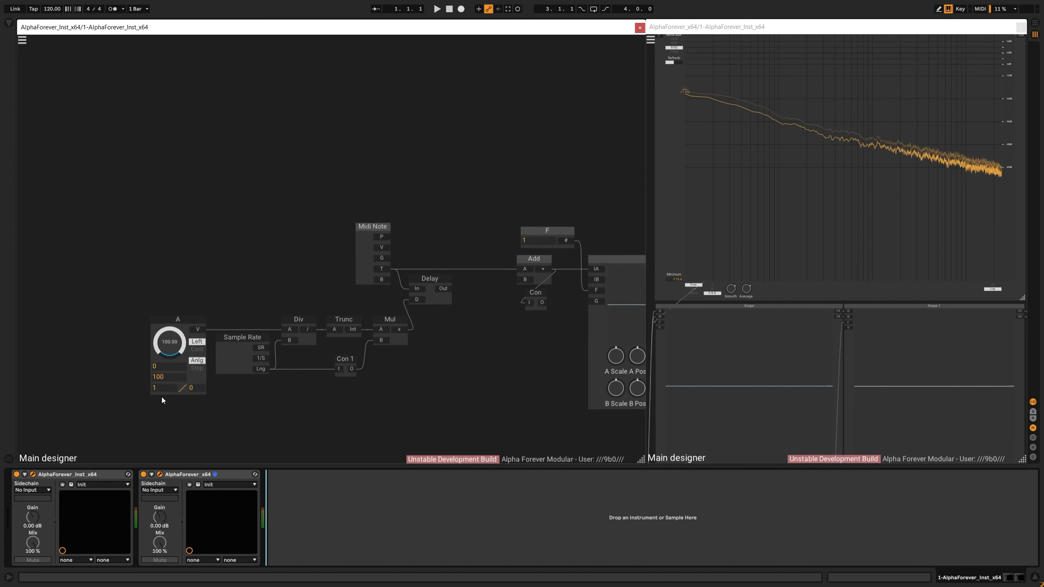
drag(129, 414, 335, 289)
click(375, 333)
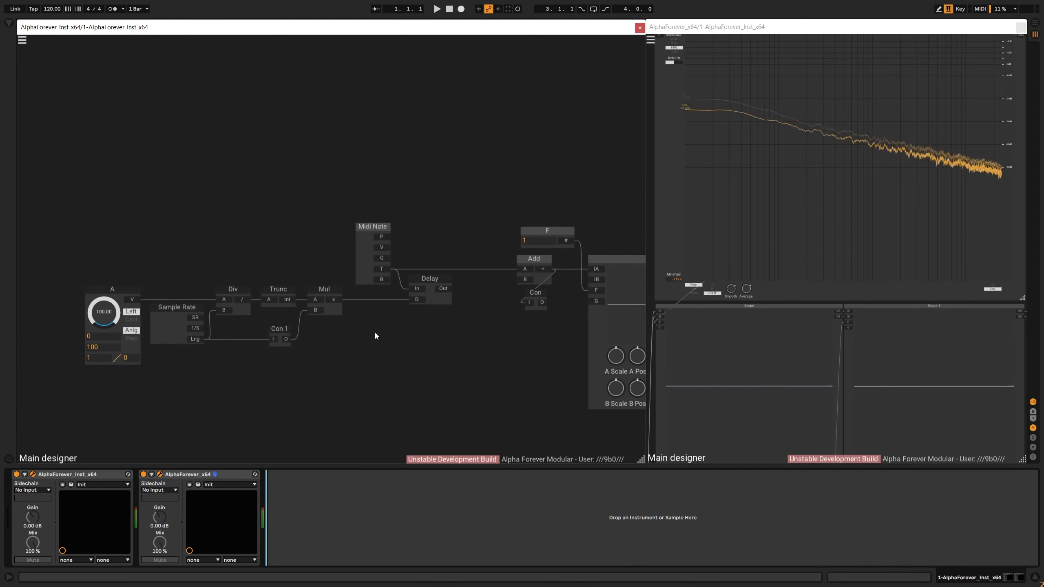
Move Sample Rate, Div, Trunc, Con 1 and Mul out of the main patch into a new Designer module.
drag(383, 321, 331, 322)
drag(89, 383, 334, 258)
key(Delete)
right_click(223, 313)
text(des)
click(330, 324)
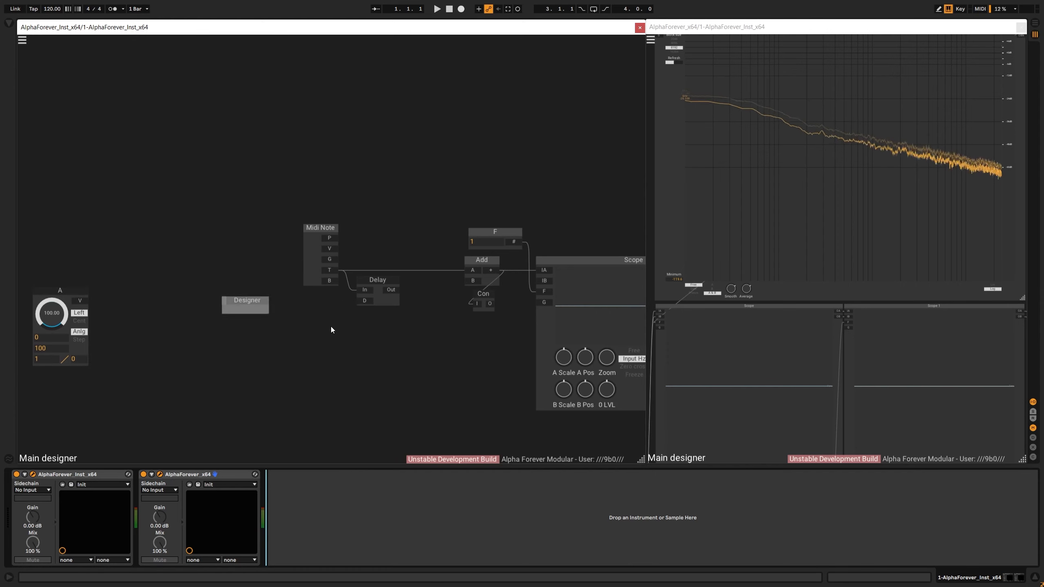
double_click(251, 312)
key(ctrl+v)
scroll(208, 251, up, 4)
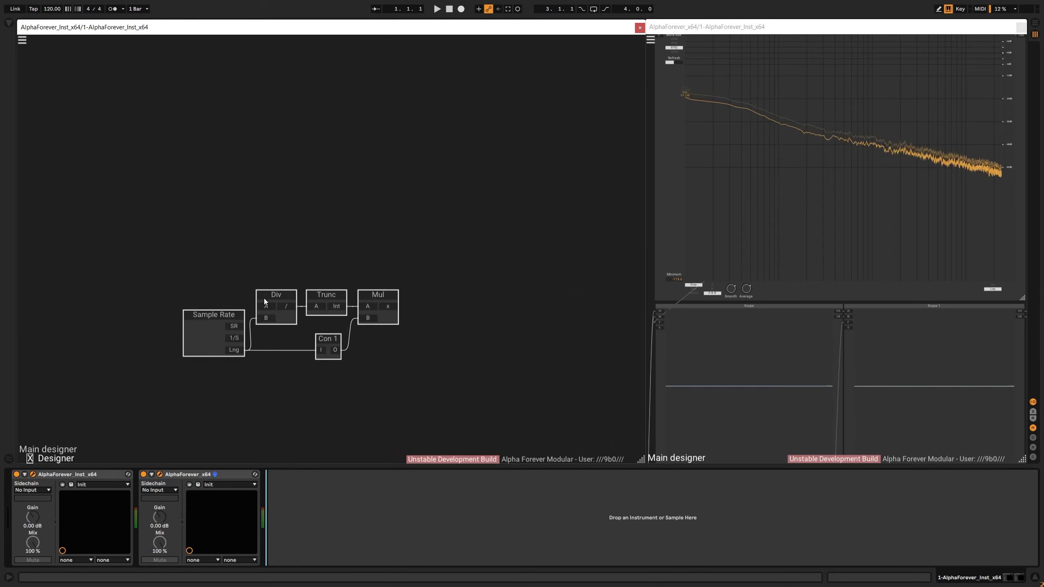
Create a designer input wired to Div's A input, place it left of Sample Rate and name it D.
double_click(265, 305)
drag(210, 294, 143, 294)
right_click(143, 294)
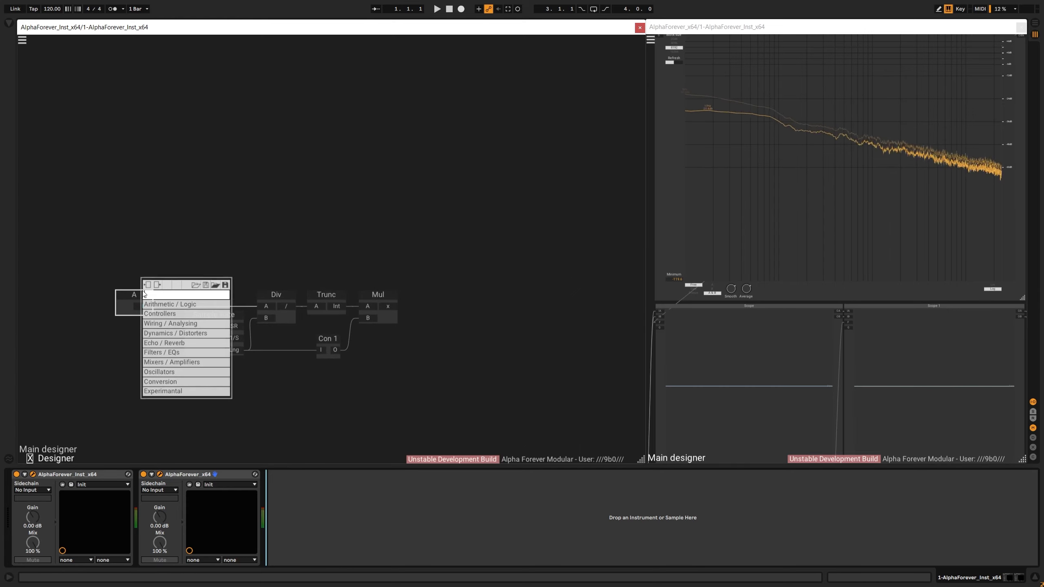
click(131, 284)
double_click(130, 295)
text(D)
click(219, 266)
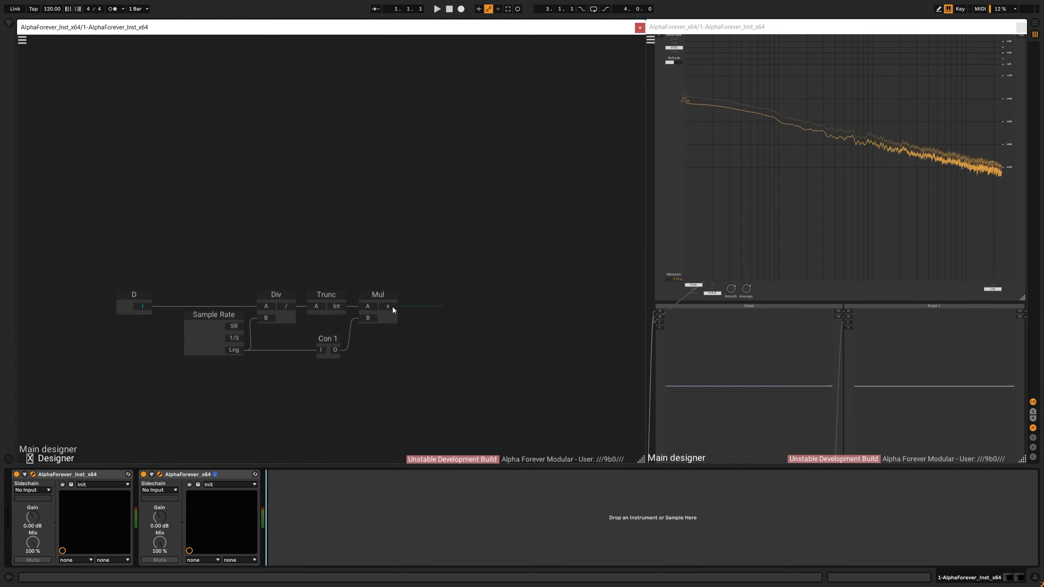
Create a designer output from Mul named D(s), and return to the main designer.
double_click(392, 307)
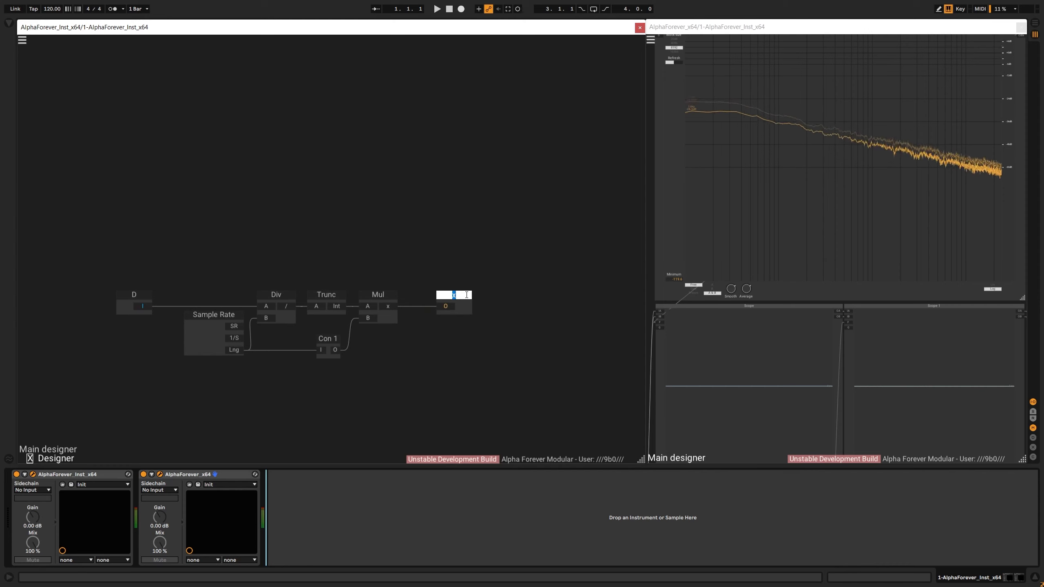
text(D(S)
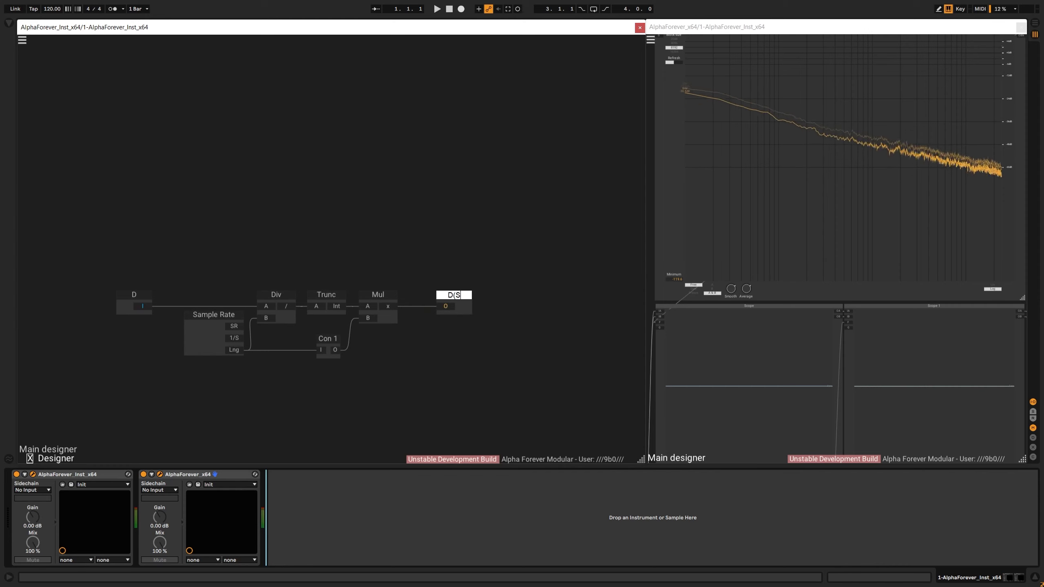
key(BackSpace)
text(s))
double_click(383, 234)
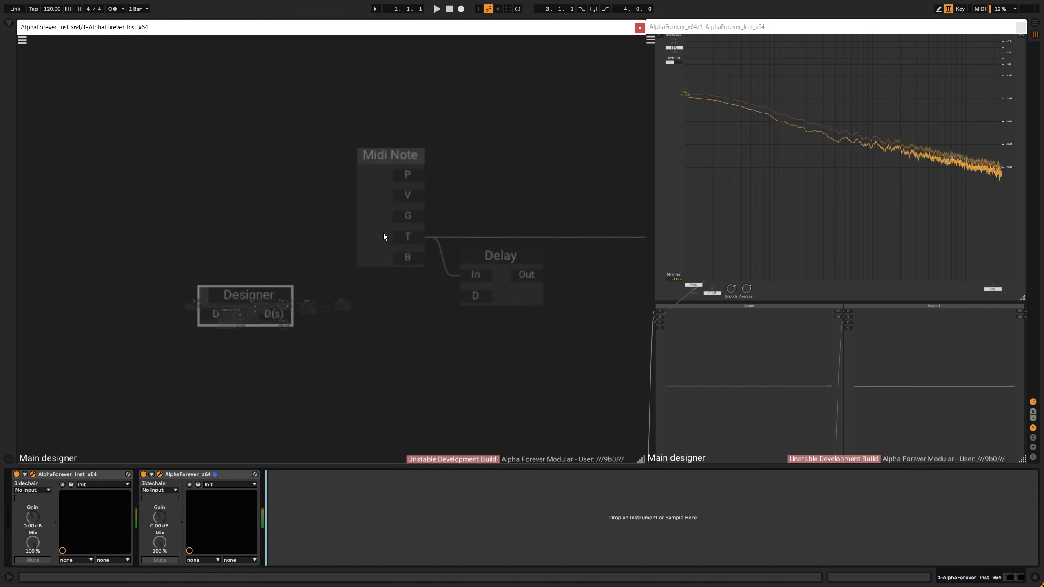
Wire knob A to the Designer module's D input, move the knob beside it and rename it DelayTime (ms).
drag(99, 303, 230, 309)
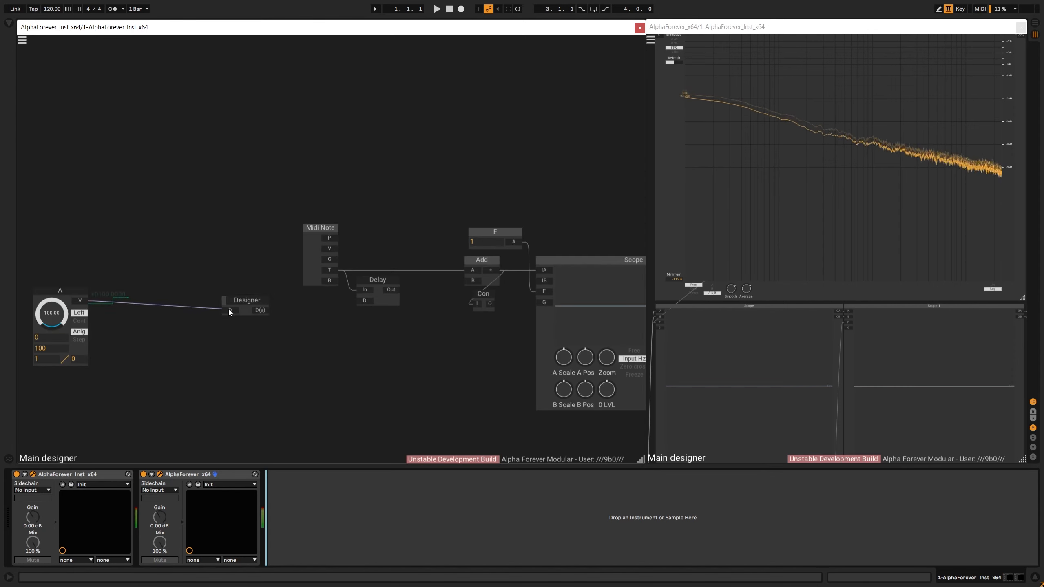
drag(78, 294, 189, 303)
double_click(188, 303)
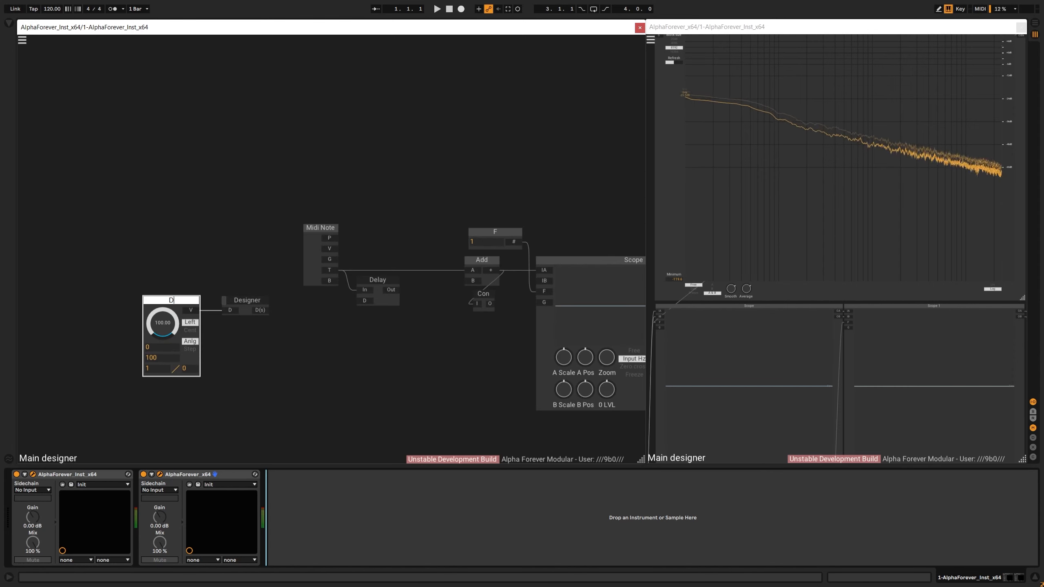
text(DelayTime (ms))
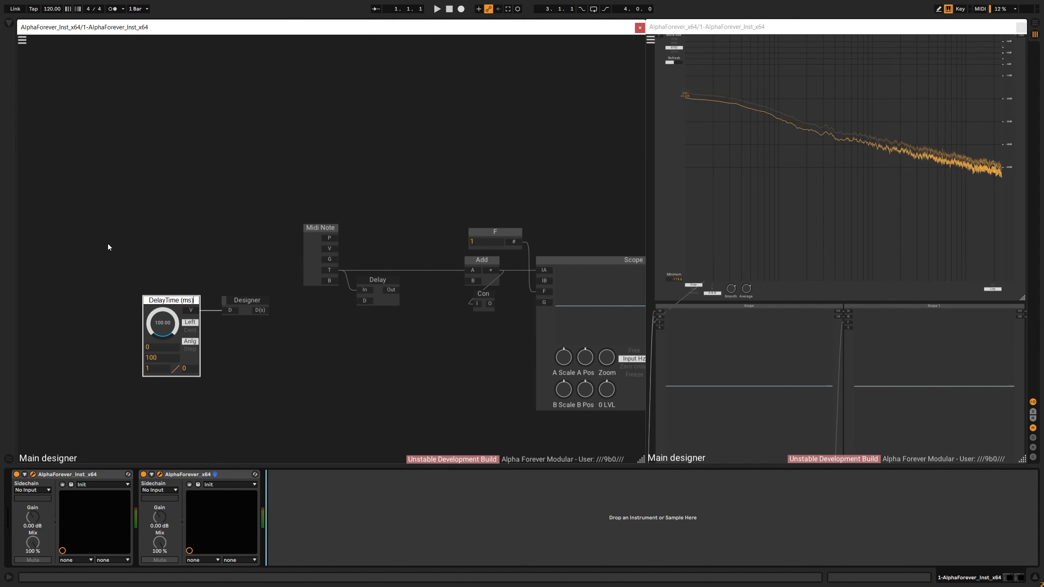
key(Return)
Wire the Designer module's D(s) output to Delay's D input and move the knob and Designer module closer to Delay.
scroll(294, 269, up, 2)
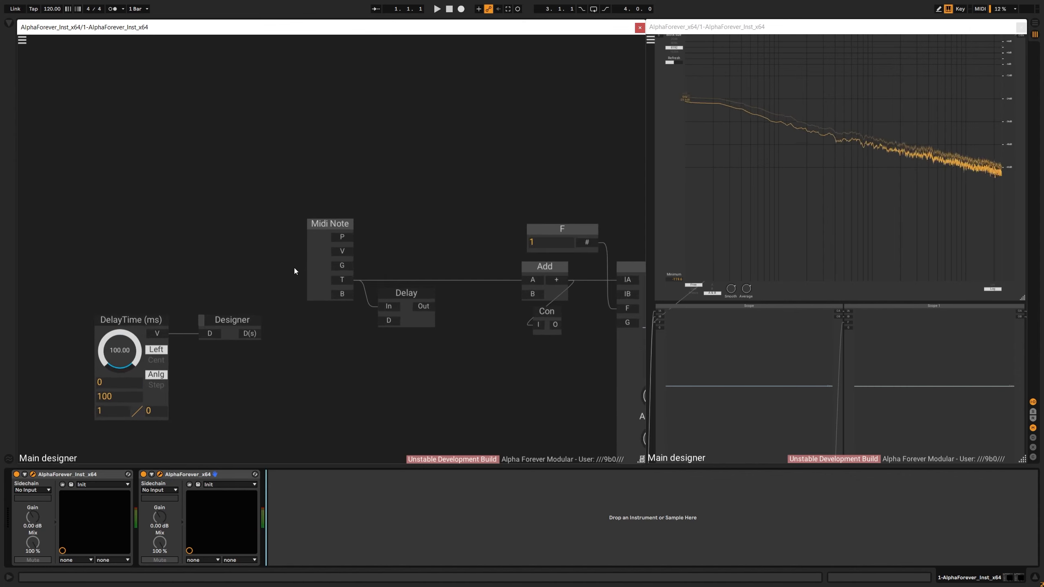
drag(252, 334, 388, 321)
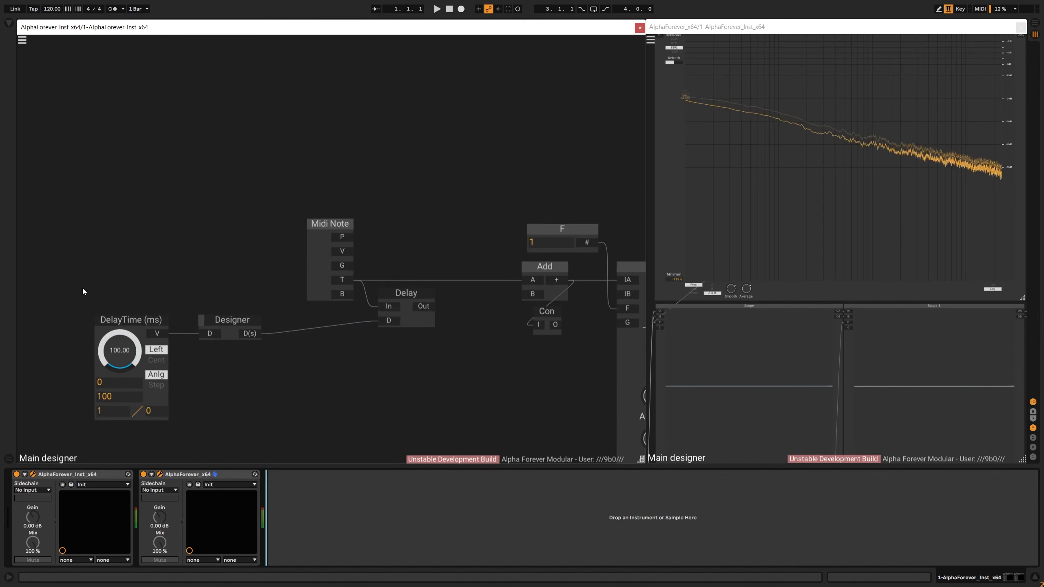
drag(68, 289, 292, 449)
drag(251, 334, 287, 321)
Rename the Designer module "Ms -> IMsI".
double_click(260, 307)
text(Ms)
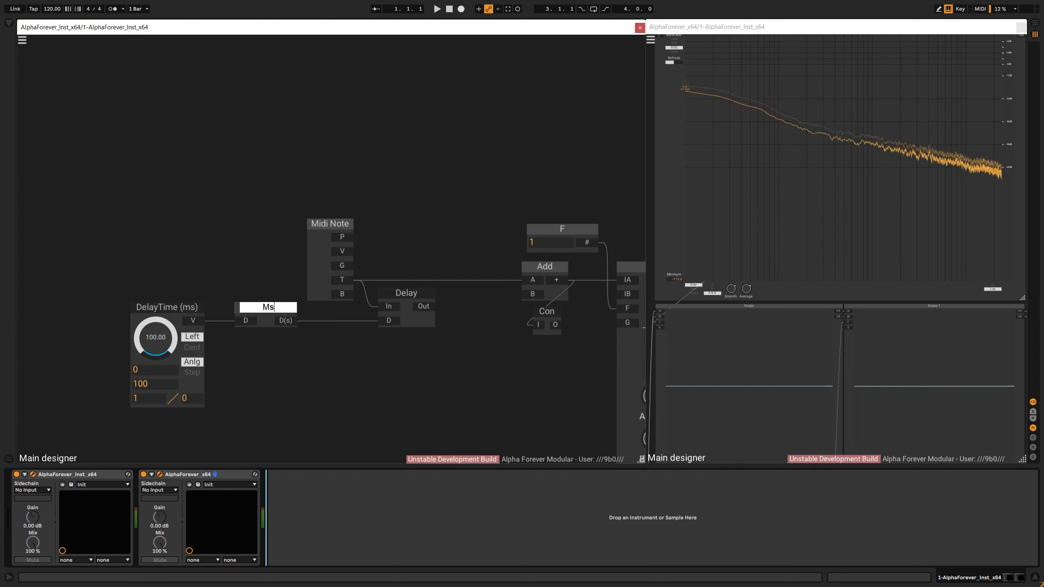
text( ->)
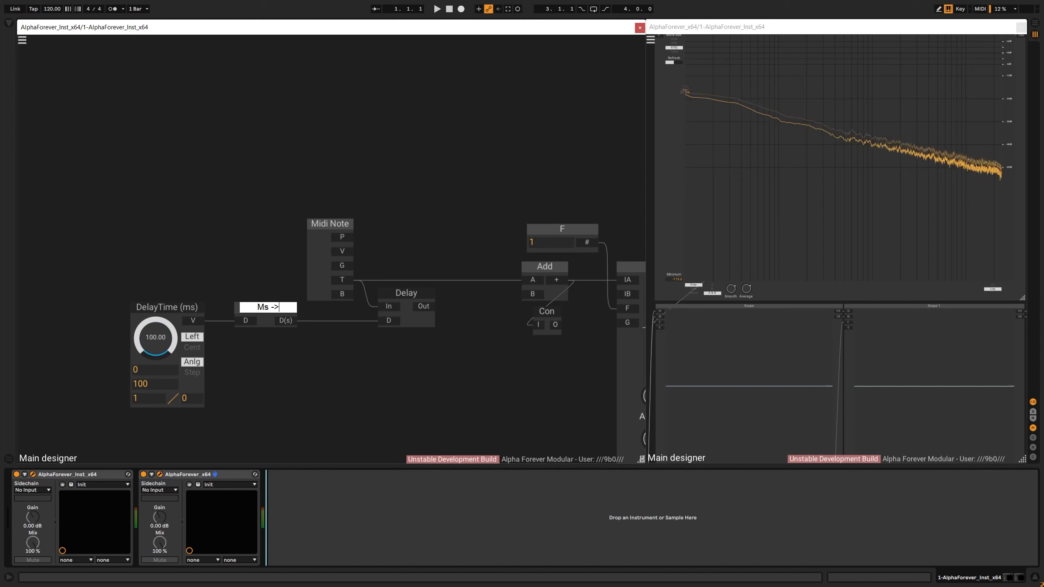
text( IMs)
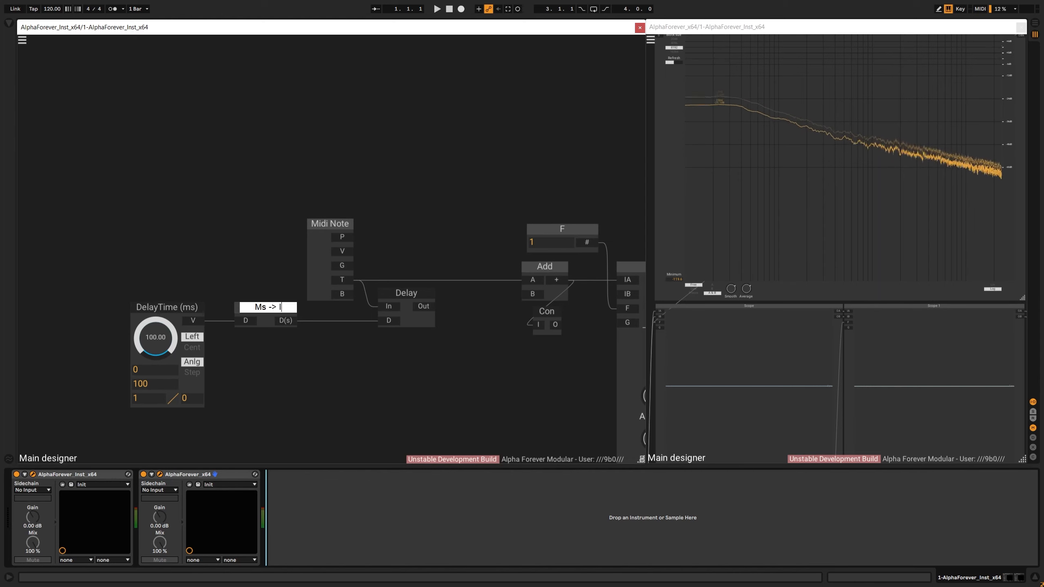
text(l)
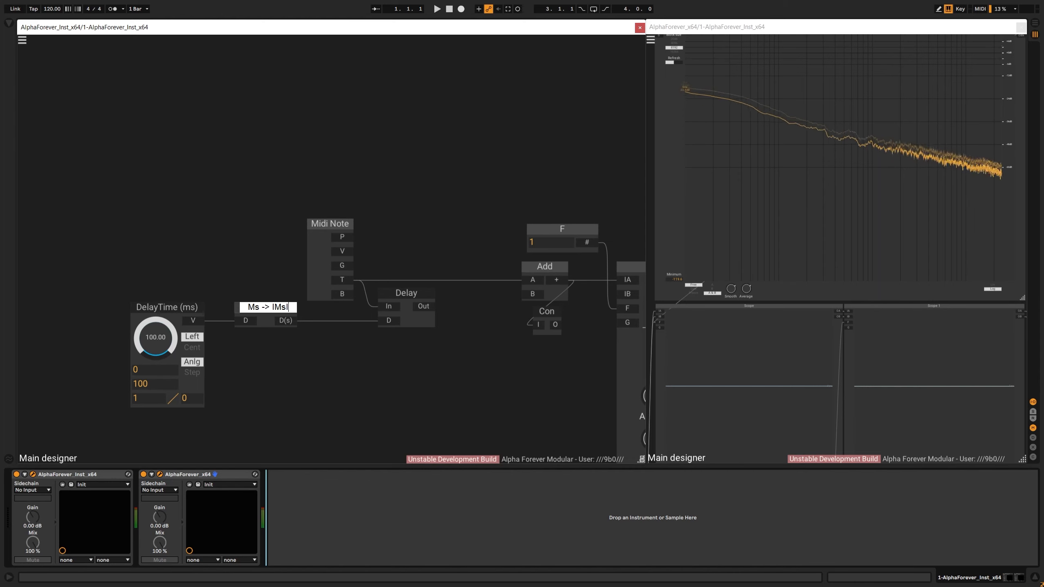
key(Return)
Move the renamed converter module right beside Delay, and bring the DelayTime (ms) knob up next to it.
click(272, 306)
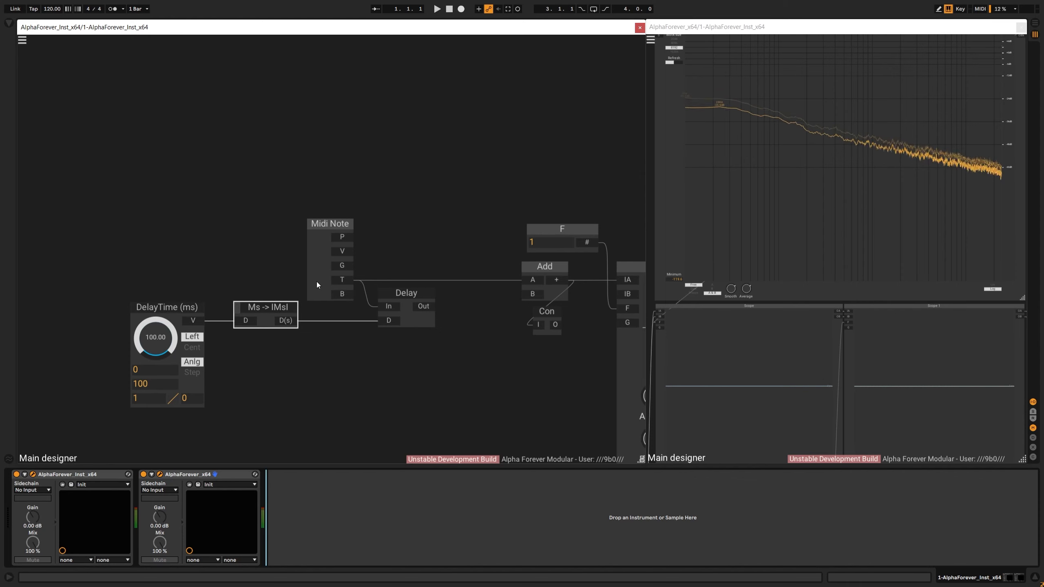
shift+click(316, 281)
key(ctrl+Right)
click(230, 285)
drag(196, 305, 260, 305)
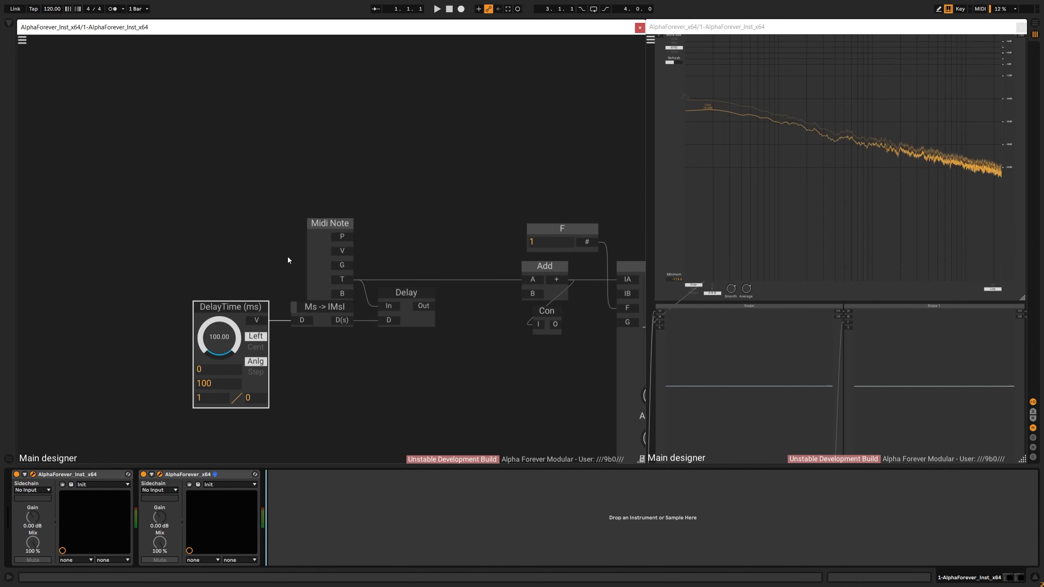
Add a Neg module fed by Delay's Out output and place it just to the right of Delay.
drag(439, 289, 355, 299)
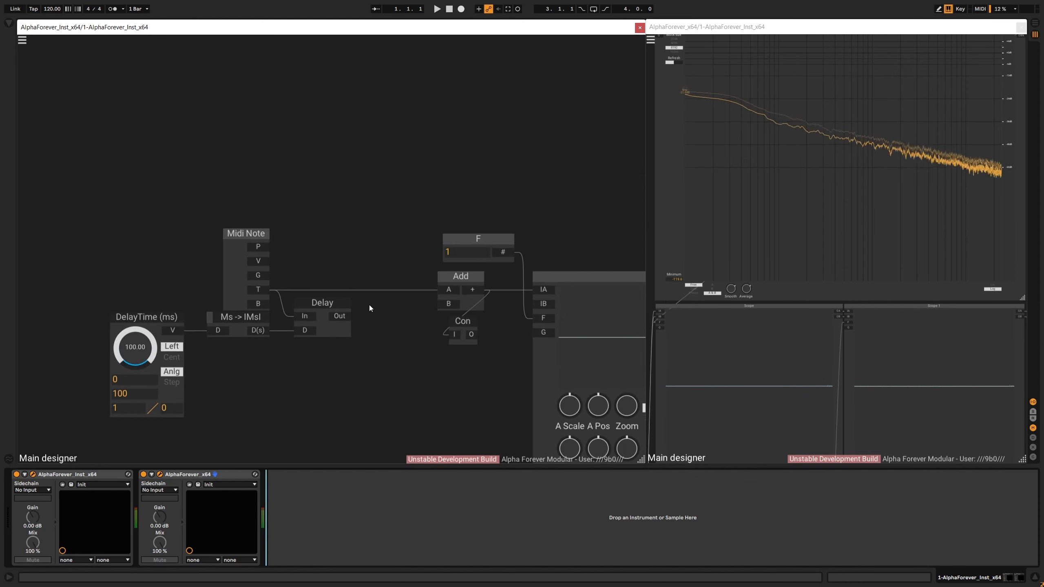
right_click(339, 317)
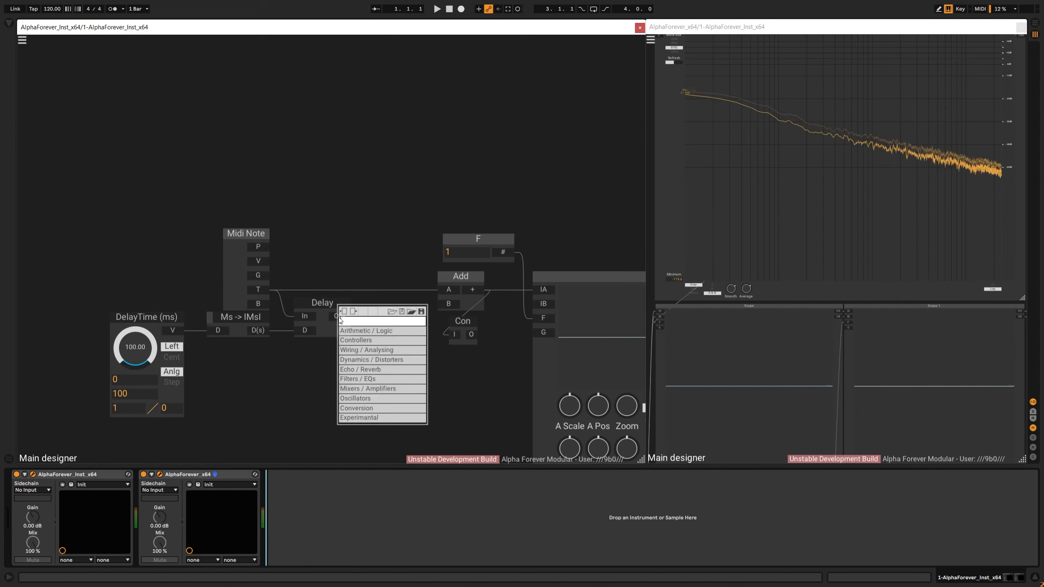
text(neg)
click(433, 331)
drag(427, 303, 379, 302)
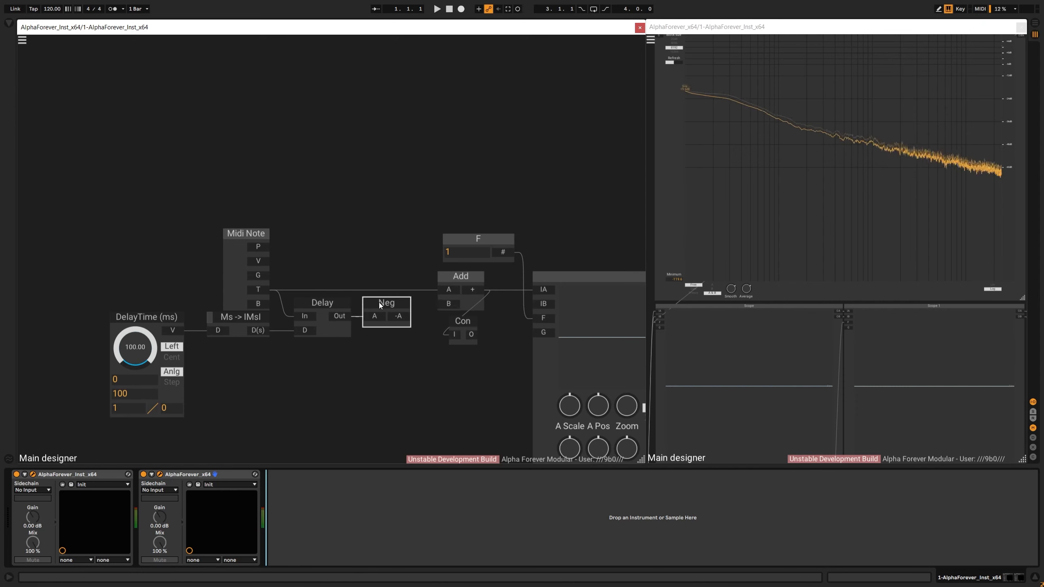
Move the Midi Note, DelayTime (ms), converter, Delay and Neg modules together to the left, away from Add.
drag(41, 191, 439, 460)
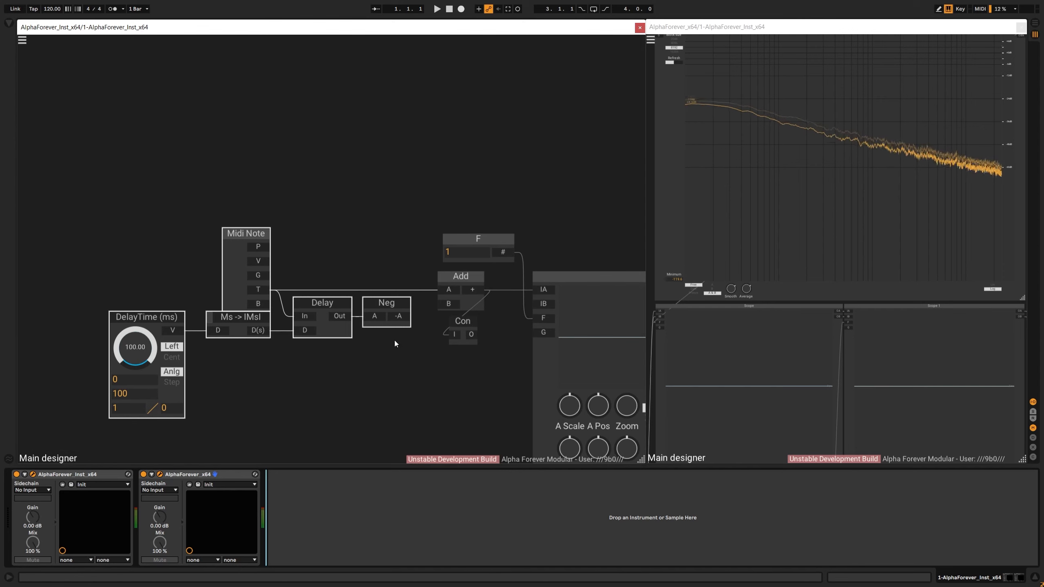
drag(393, 303, 341, 304)
click(386, 268)
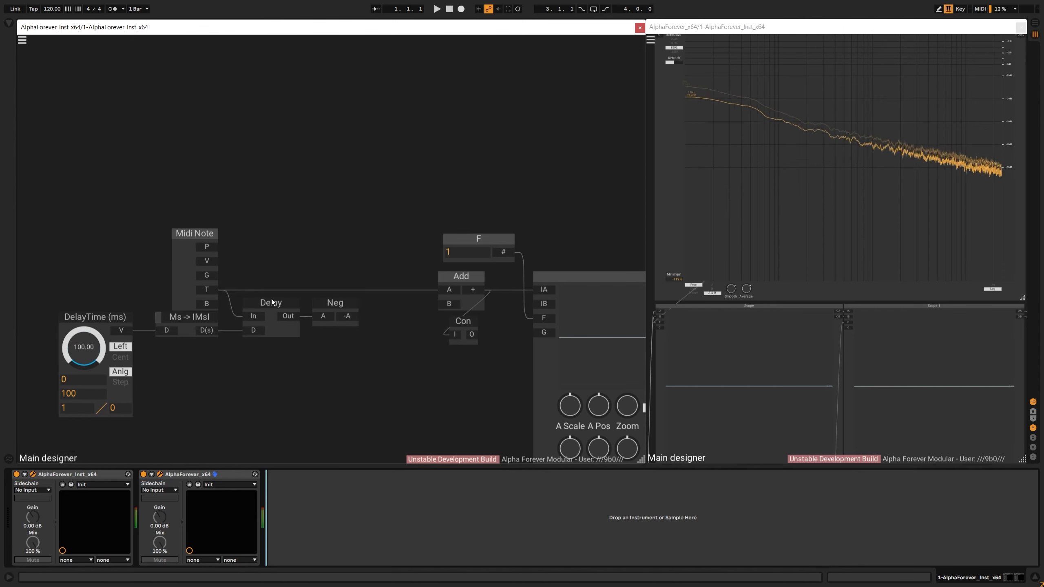
Insert a second Add module on the wire between Midi Note's T output and the existing Add, placed just left of it.
right_click(446, 289)
text(add)
click(561, 302)
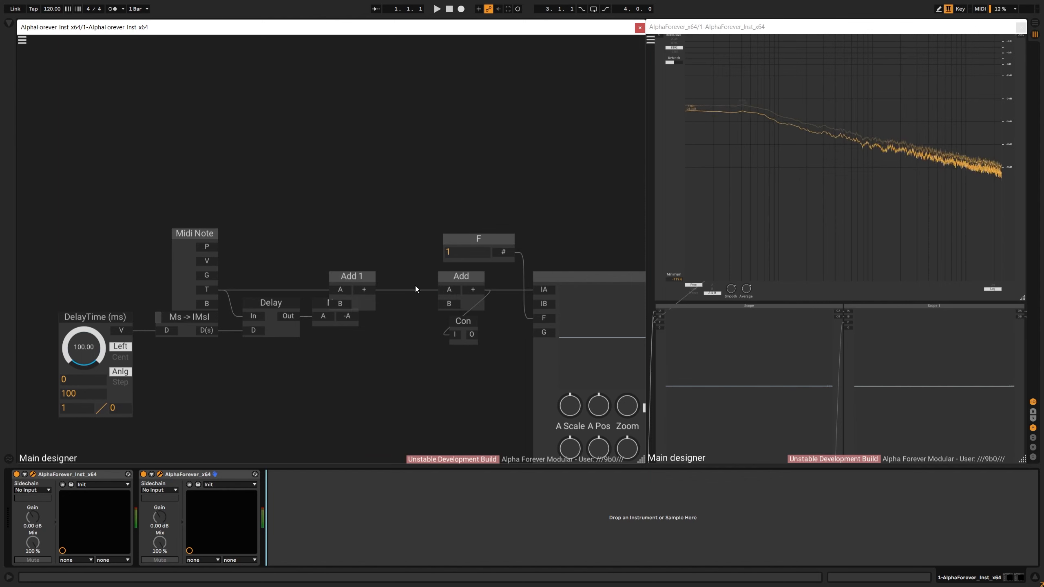
drag(350, 273, 403, 275)
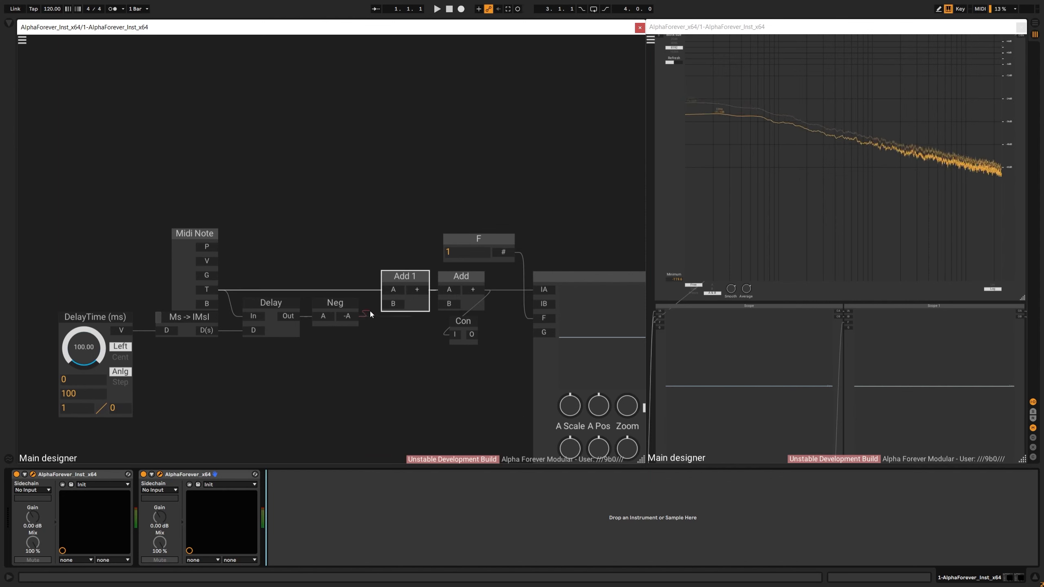
Wire Neg's output to the new Add module's B input, and Con's output to the original Add's B input.
drag(370, 313, 399, 283)
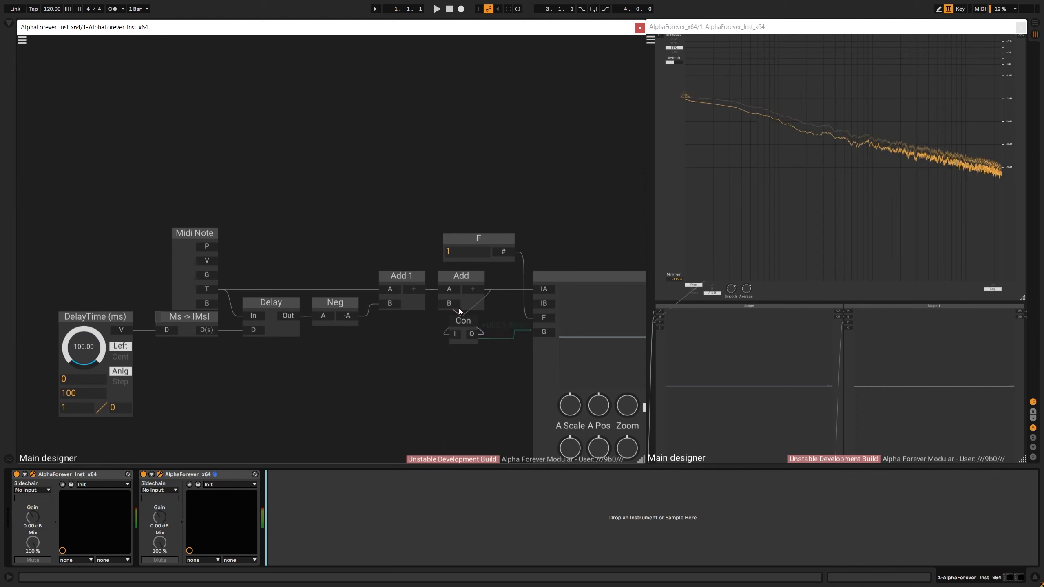
scroll(407, 360, down, 2)
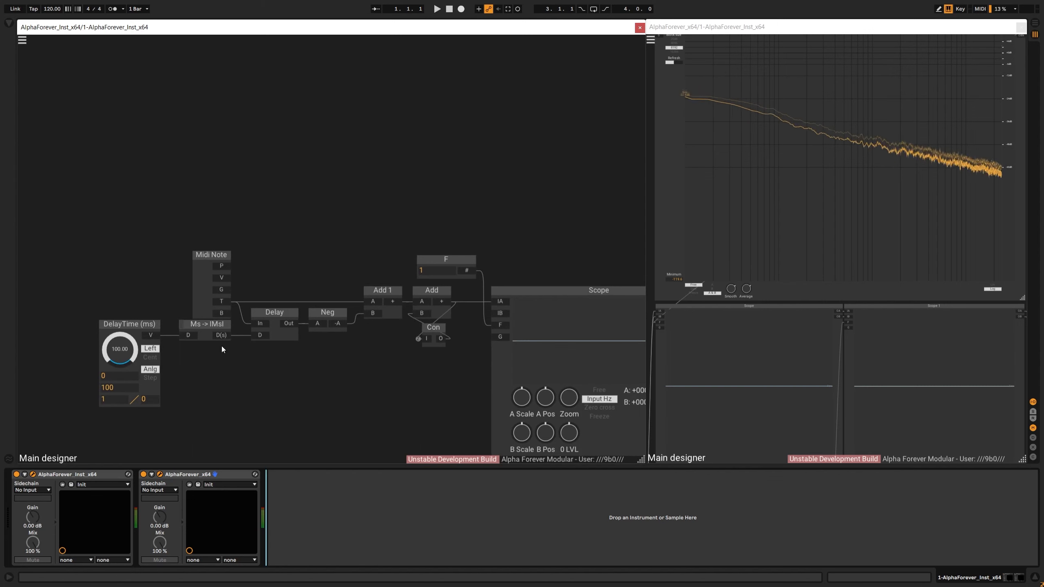
Shift the modules from DelayTime (ms) through Add 1 left, and move Add left of the Scope with Con below it.
drag(522, 255, 465, 199)
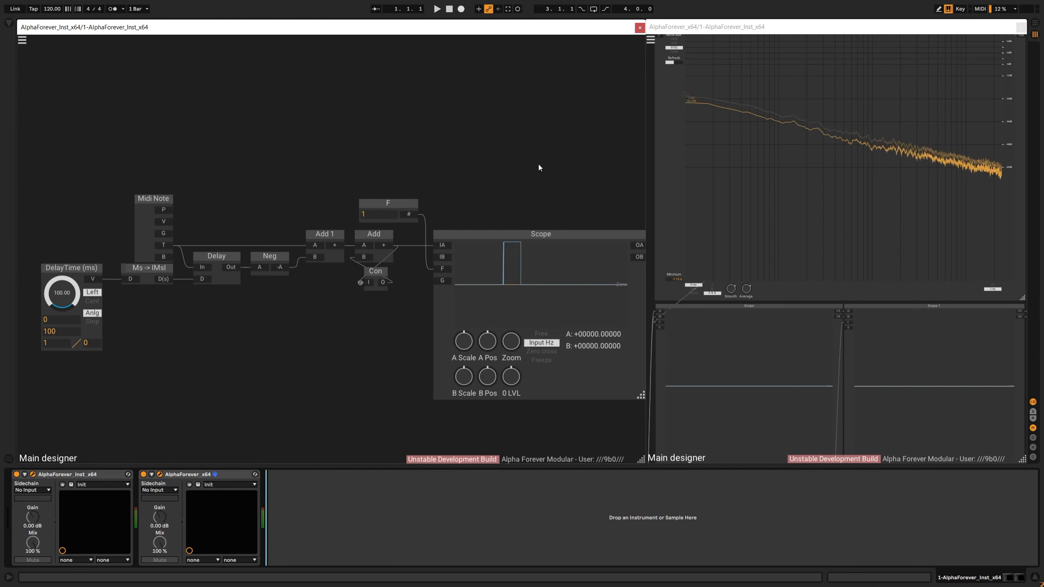
drag(310, 137, 393, 136)
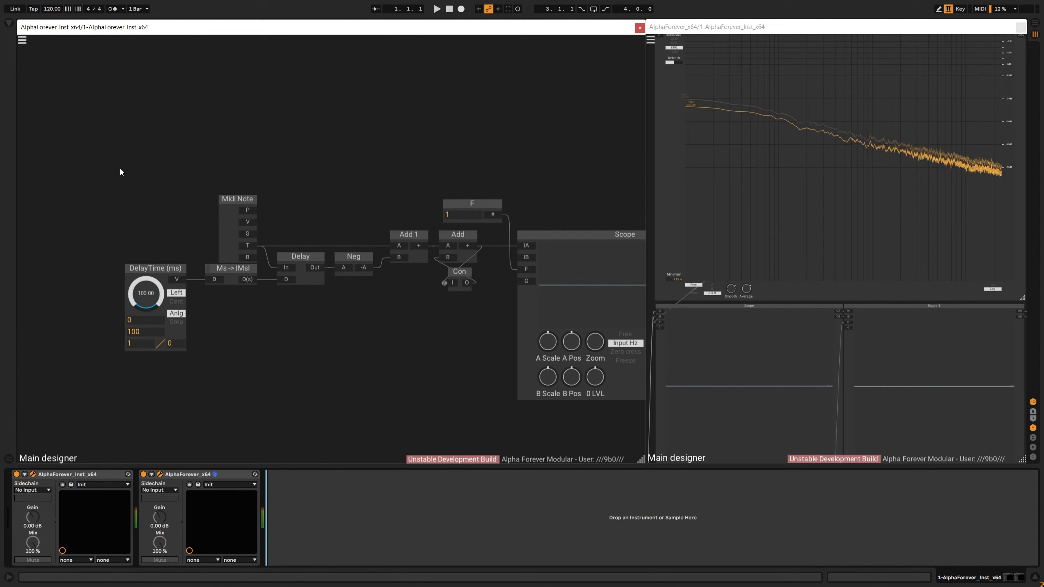
drag(46, 168, 438, 374)
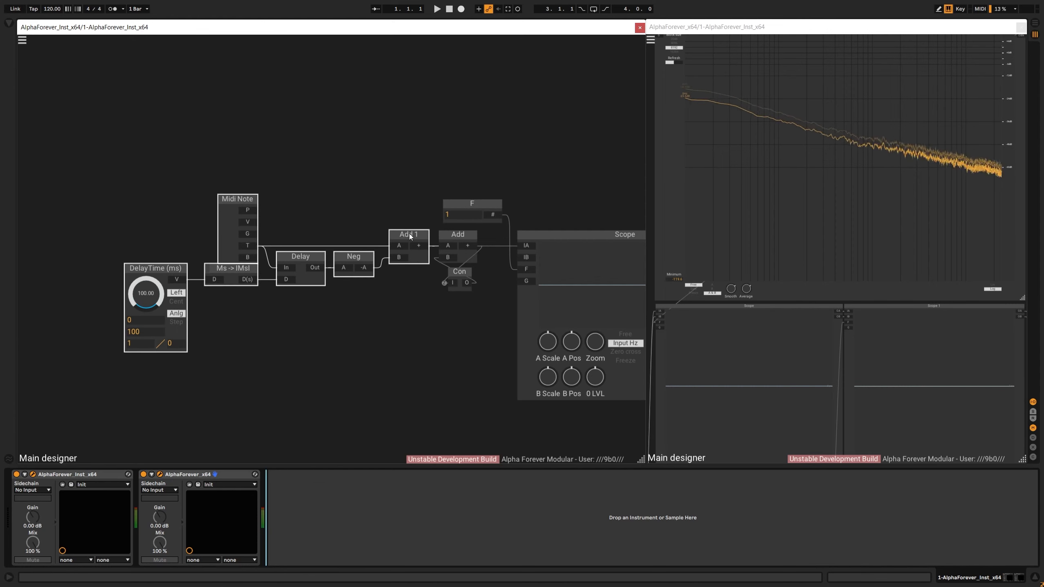
drag(409, 236, 280, 236)
drag(456, 248, 367, 247)
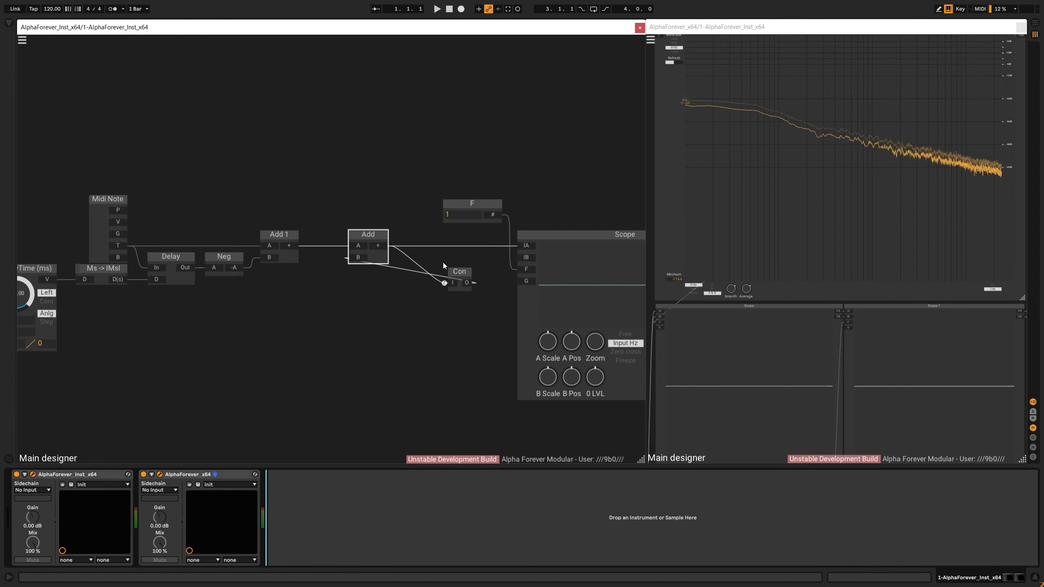
drag(468, 272, 372, 298)
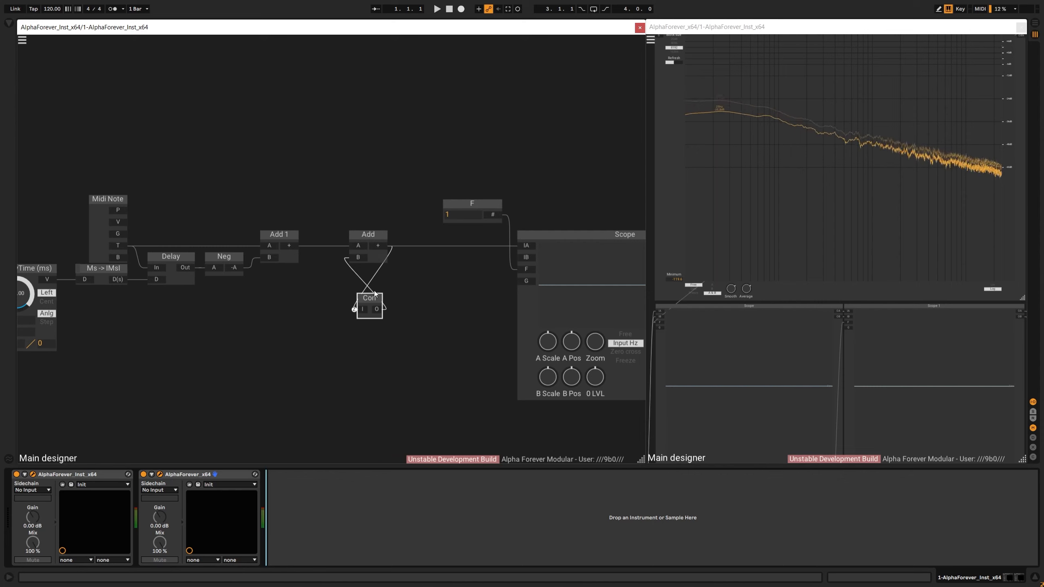
double_click(381, 246)
text(delay)
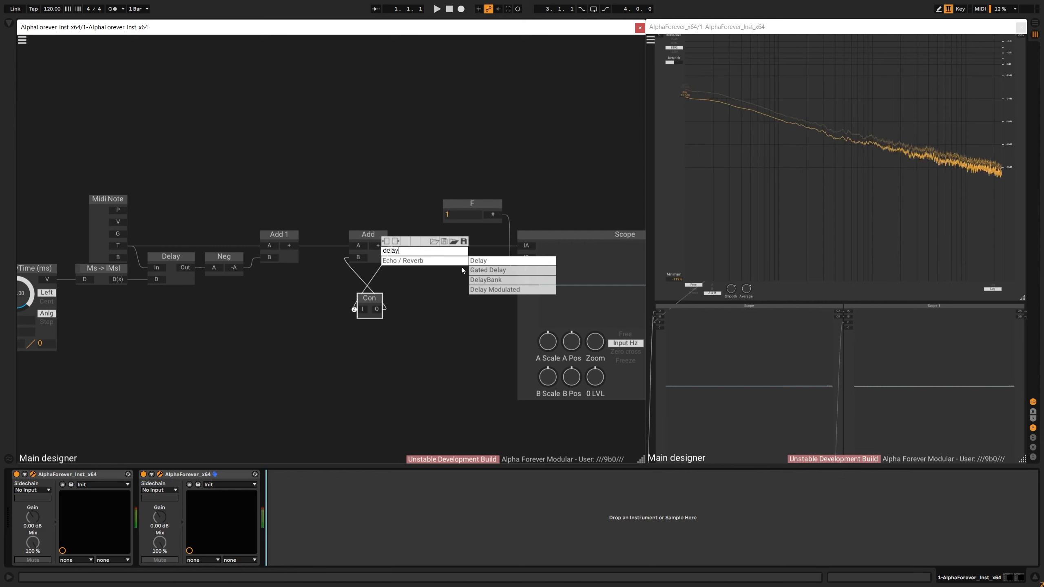
click(476, 257)
double_click(381, 245)
click(382, 246)
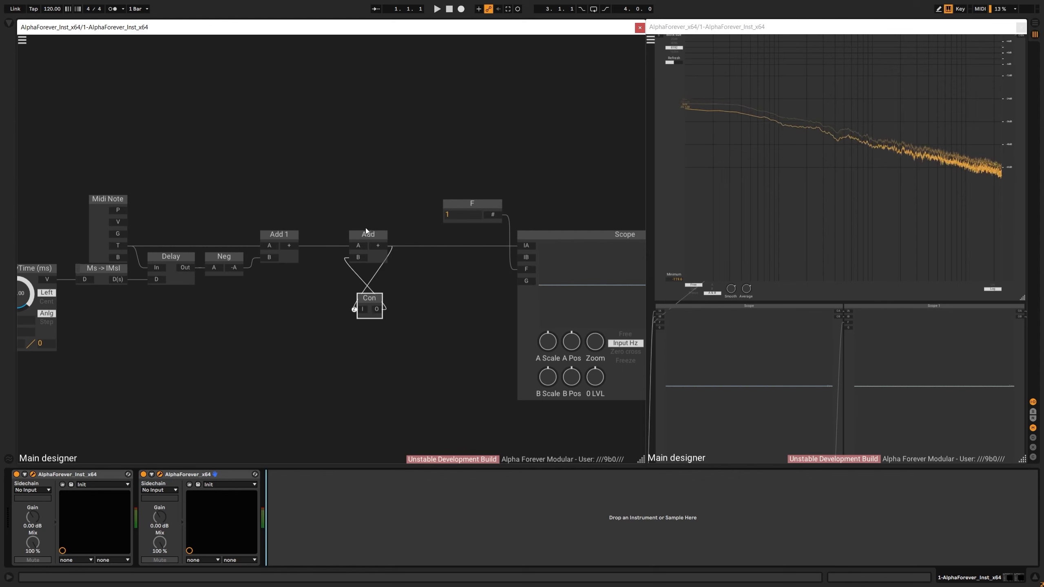
Insert a second Delay module on Add's output wire and place it just to the right of Add.
double_click(382, 246)
text(delay)
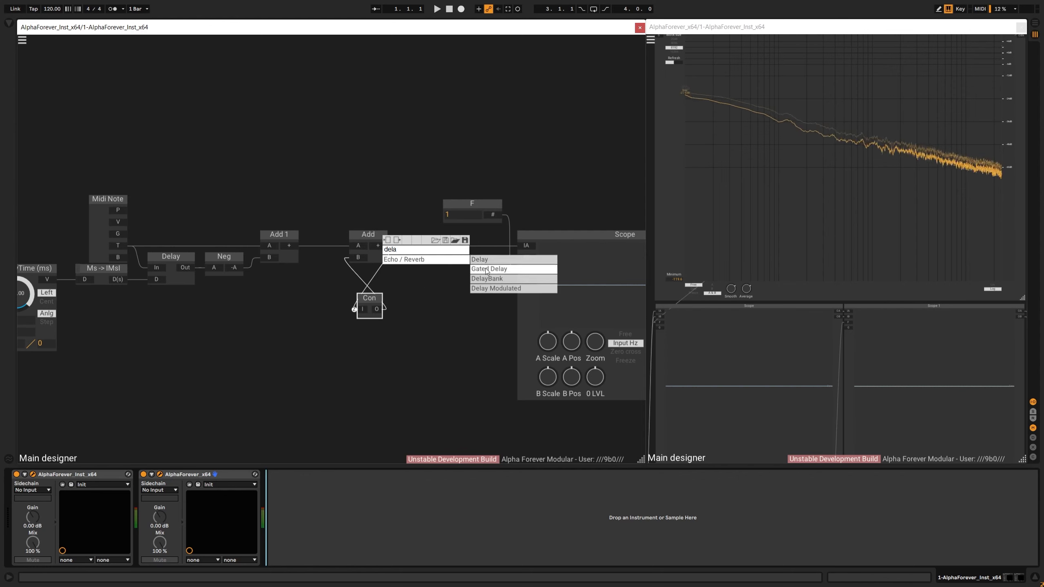
click(493, 259)
drag(454, 231, 417, 231)
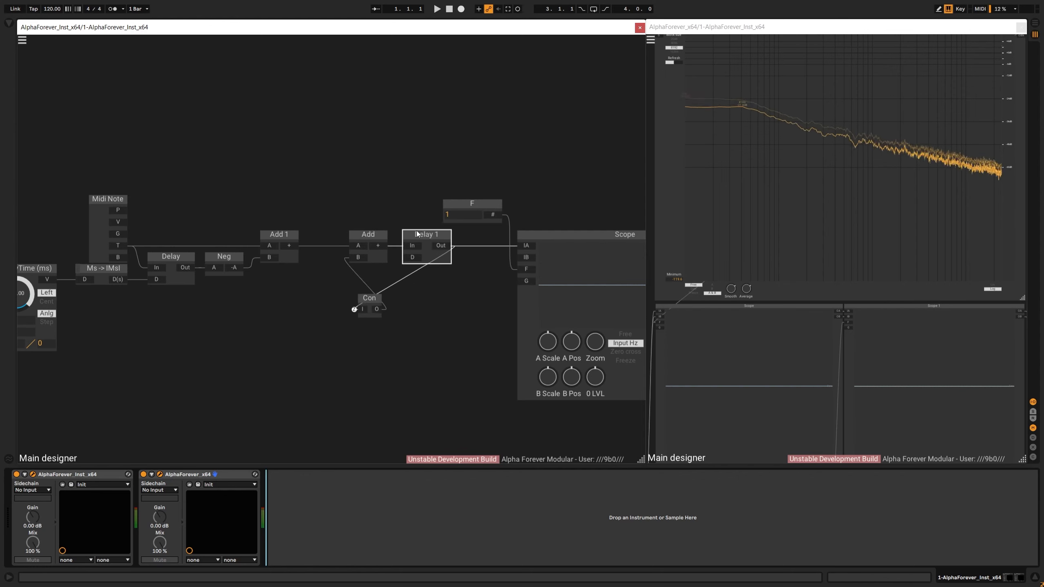
Wire the Ms converter's D(s) output to Delay 1's D input through a new connector placed below Add.
click(126, 323)
drag(121, 281, 410, 257)
double_click(409, 258)
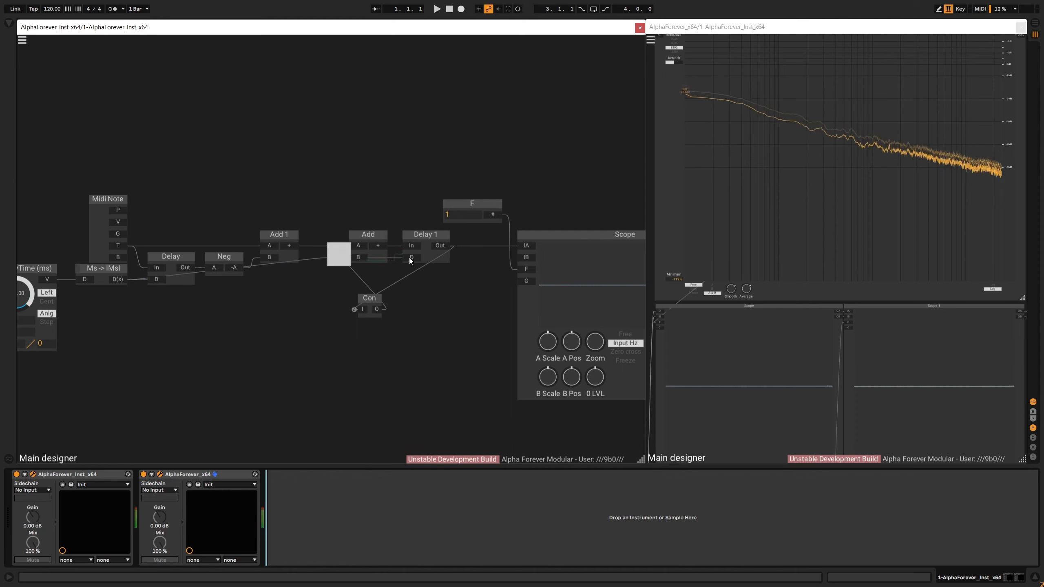
drag(336, 245, 363, 272)
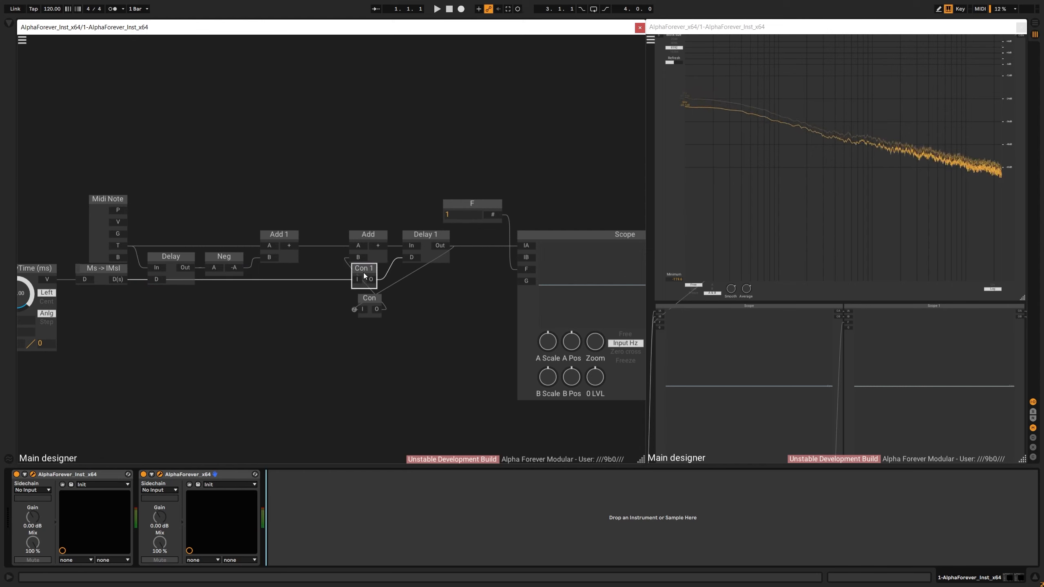
Move DelayTime (ms), the Ms converter and Con 1 down to a row below the rest of the patch.
drag(87, 328, 216, 313)
drag(93, 358, 281, 242)
drag(503, 254, 498, 337)
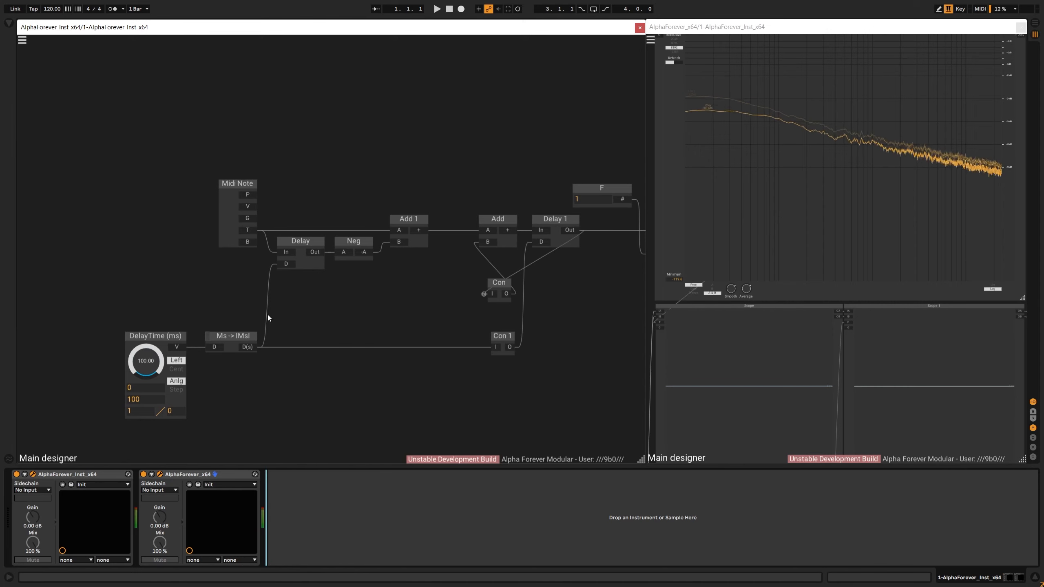
Insert a Mul module on the wire into Delay's D input and place it between the Ms converter and Delay.
drag(288, 316, 231, 335)
right_click(192, 364)
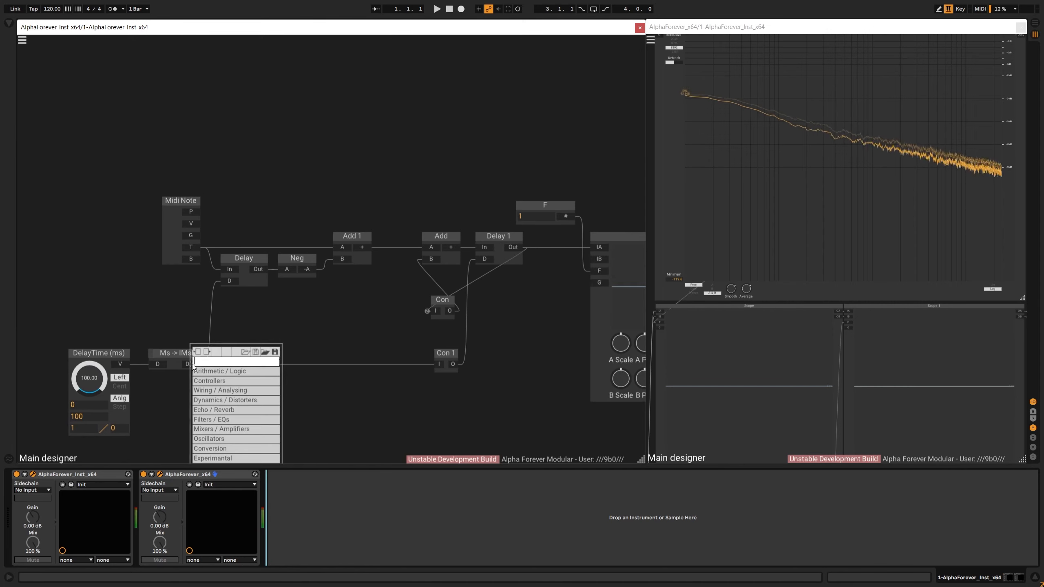
click(223, 307)
right_click(228, 281)
text(mu)
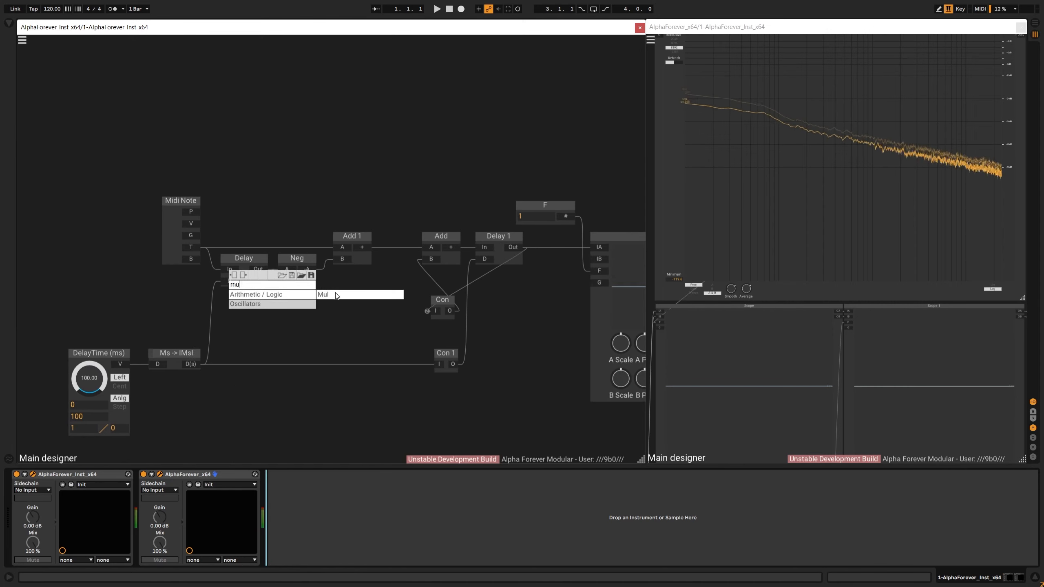
click(334, 293)
drag(148, 272, 217, 313)
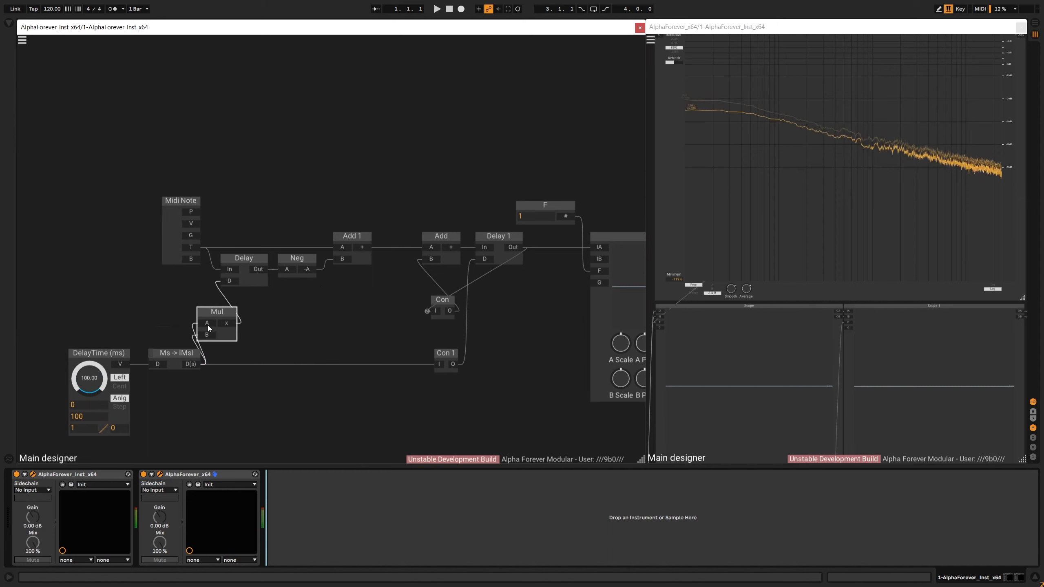
Space DelayTime (ms), the Ms converter and Mul further apart, and disconnect the converter from Mul's A input.
click(46, 342)
drag(46, 342, 212, 459)
drag(194, 354, 140, 354)
drag(217, 315, 275, 302)
click(270, 324)
drag(111, 325, 306, 447)
drag(261, 370, 265, 325)
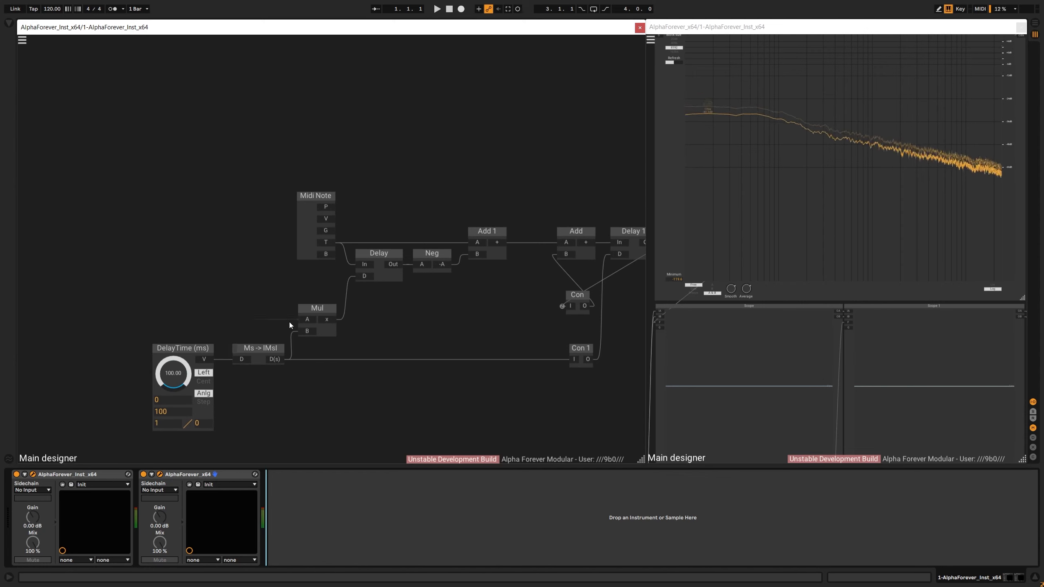
Create a knob on Mul's A input, switch it to Step mode and place it above DelayTime (ms).
double_click(308, 321)
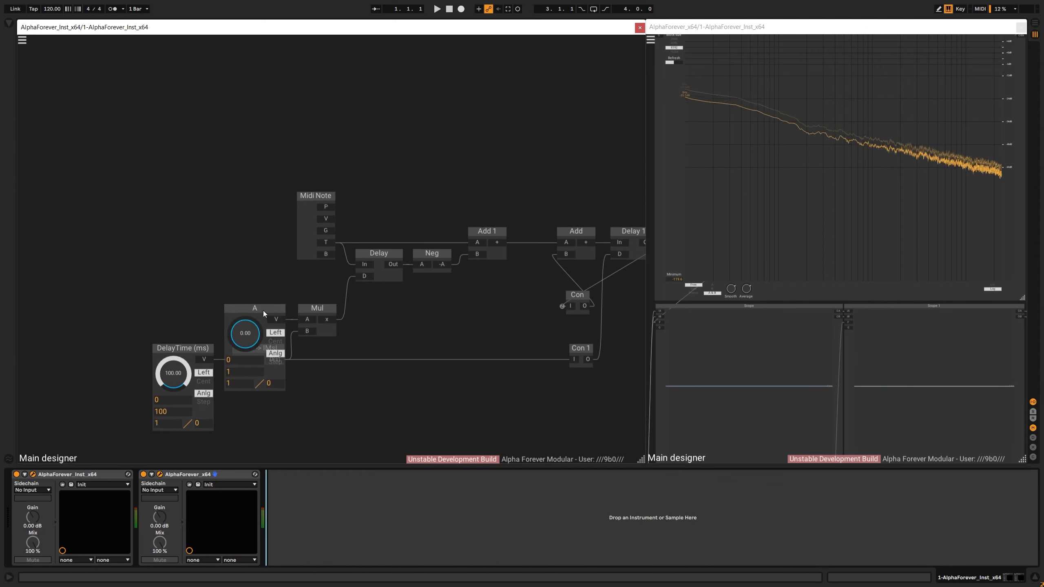
drag(262, 310, 264, 255)
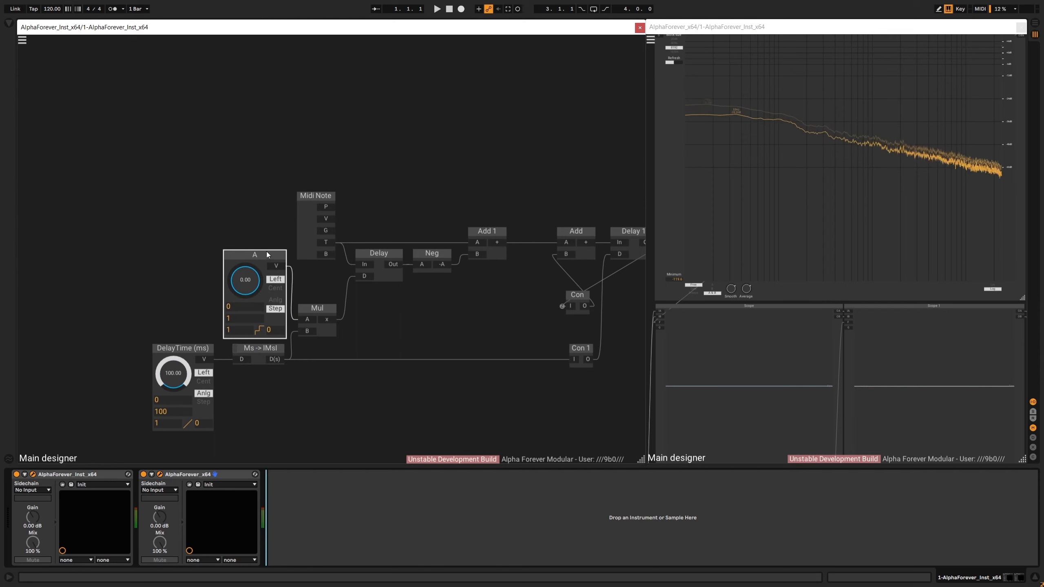
drag(277, 312, 207, 304)
Insert a Trunc module between knob A and Mul's A input, placed left of Midi Note.
double_click(206, 251)
text(tr)
key(Return)
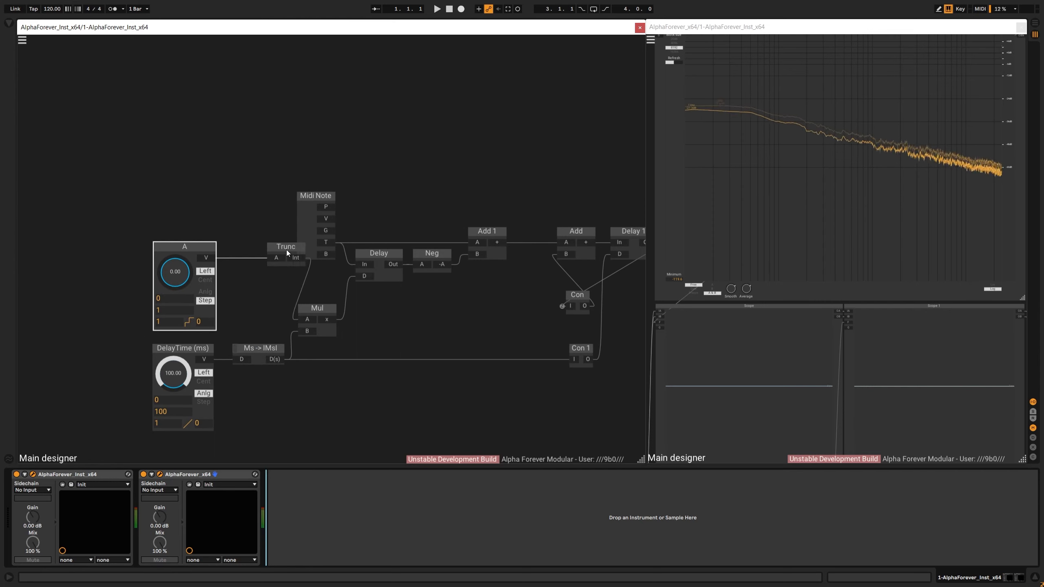
drag(286, 249, 263, 246)
click(253, 221)
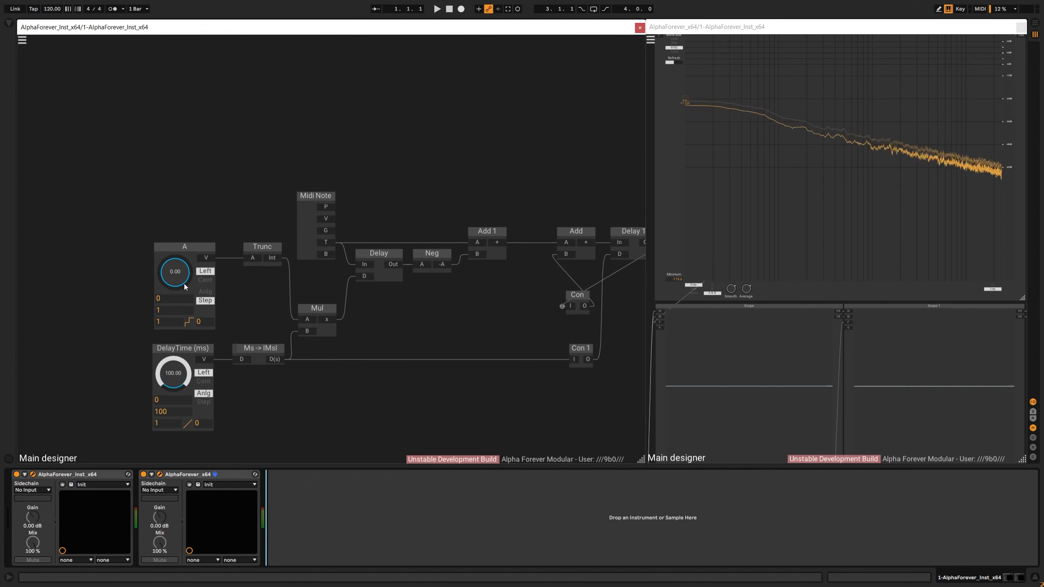
Set knob A's range to a minimum of 1 and a maximum of 4.
click(167, 310)
text(4)
click(386, 327)
Rearrange the patch with Con above Add and Delay 1, Con 1 slightly further right, and F below the Scope's input wire.
scroll(387, 327, down, 2)
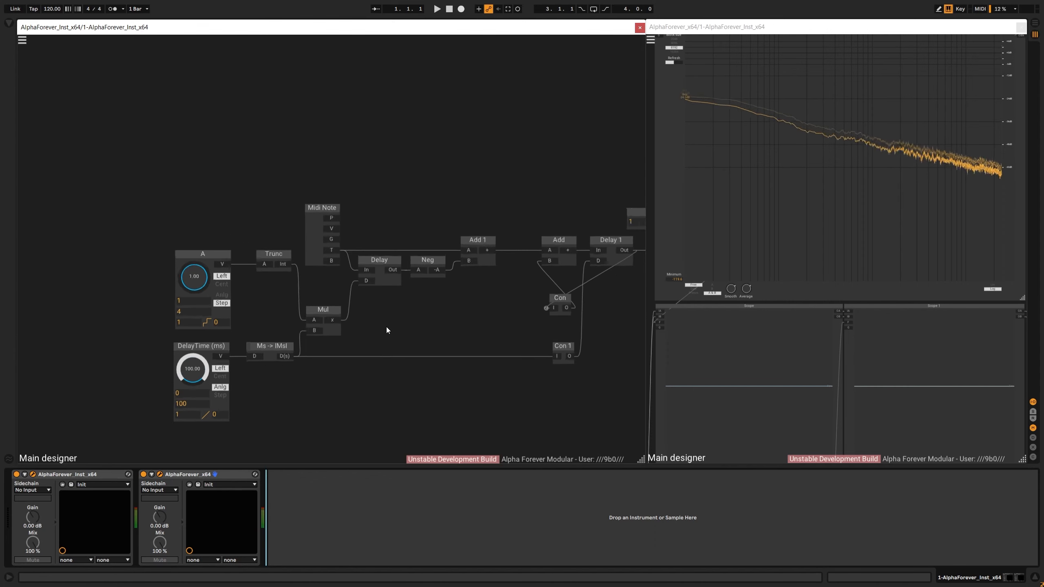
drag(213, 281, 212, 178)
drag(281, 202, 170, 199)
scroll(170, 199, down, 1)
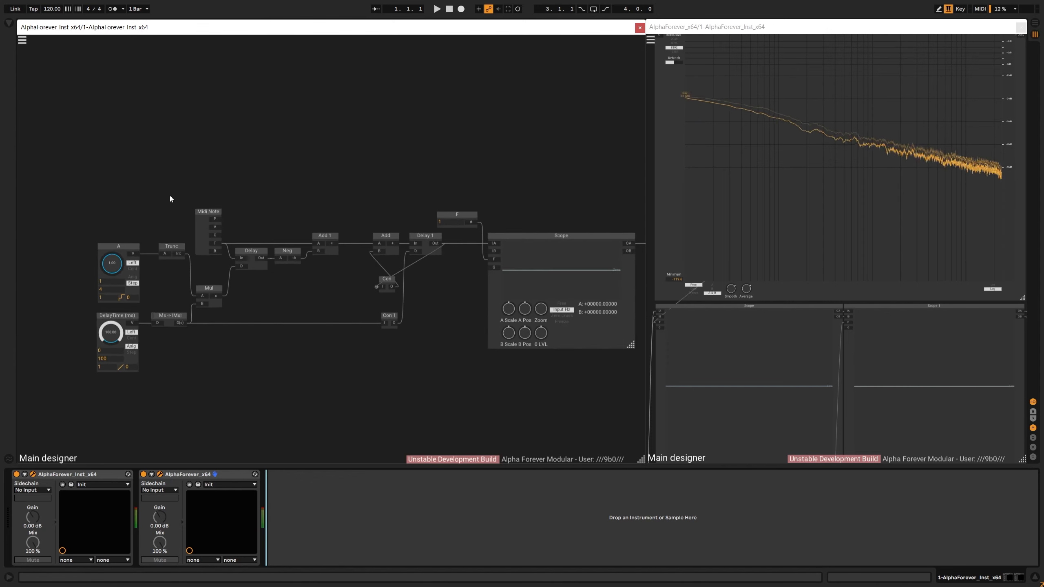
drag(387, 320, 392, 321)
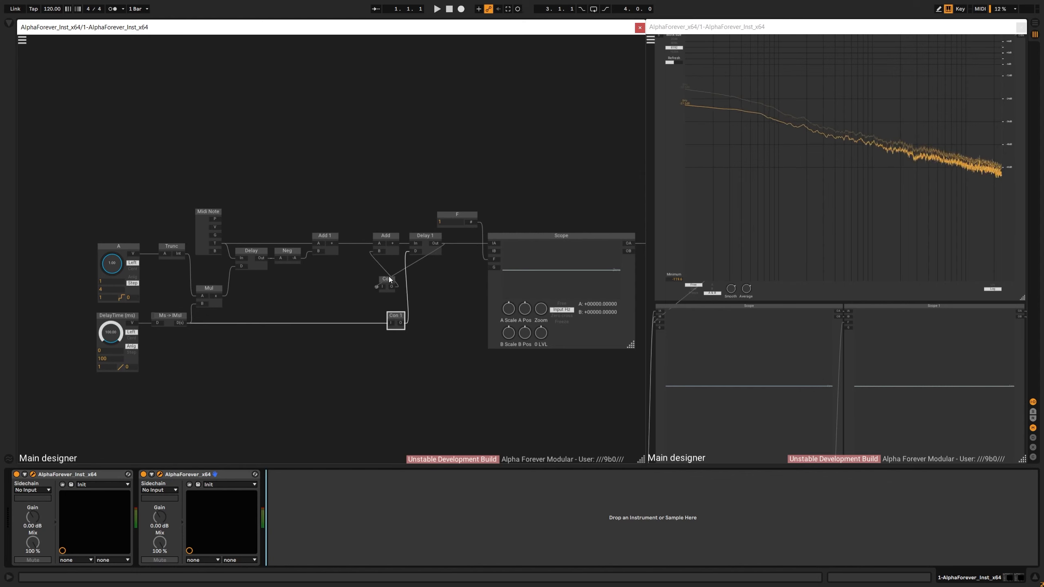
drag(388, 277, 447, 201)
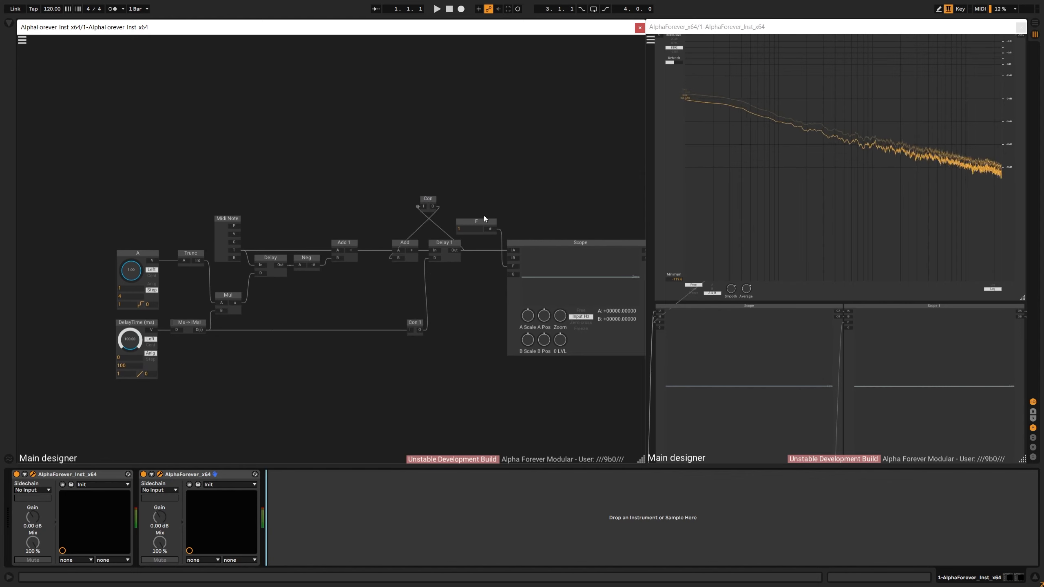
drag(517, 196, 428, 194)
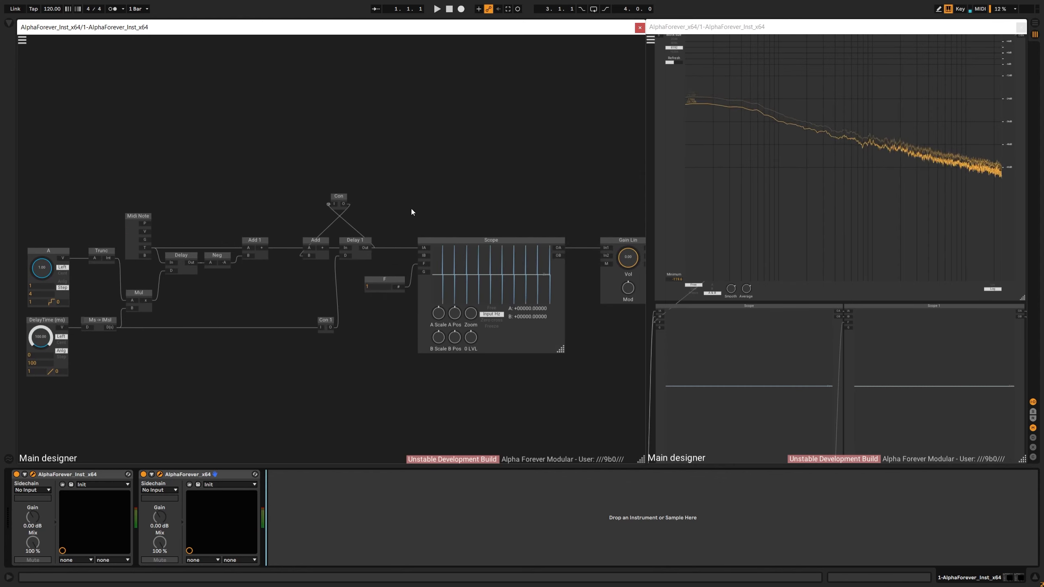
Disconnect Con's output from Add's B input and move Con 1 to the left.
drag(306, 256, 313, 274)
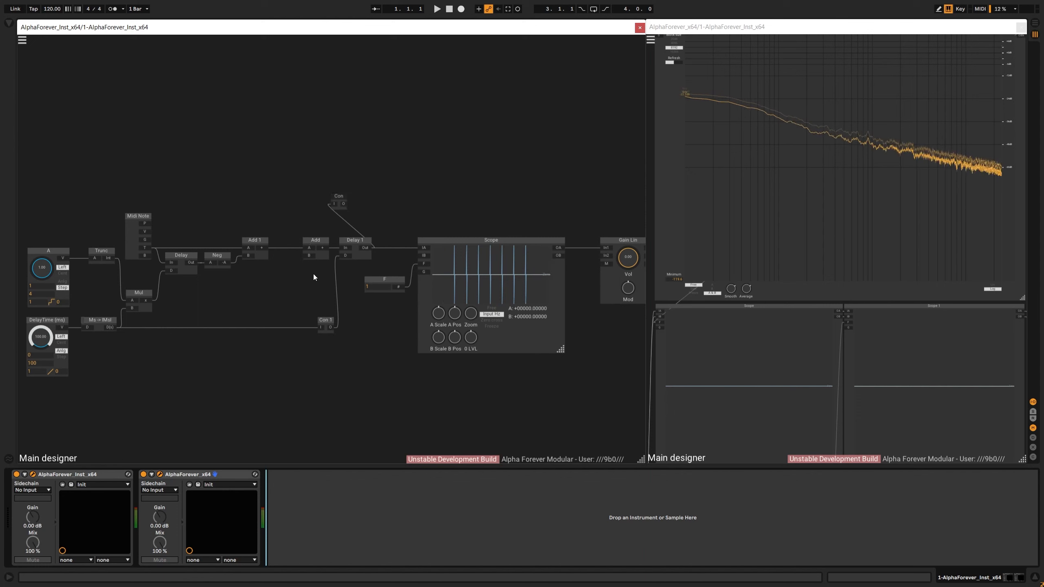
scroll(330, 291, up, 3)
drag(329, 325, 296, 325)
click(346, 272)
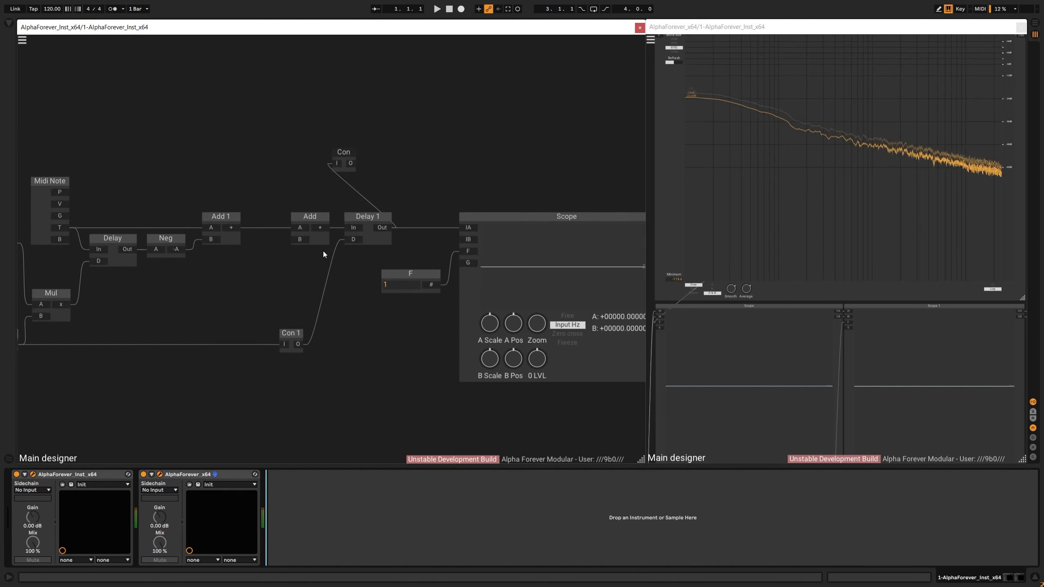
Insert a Sub module between Con 1 and Delay 1's D input, with Con 1 spaced to its left.
right_click(300, 344)
text(sub)
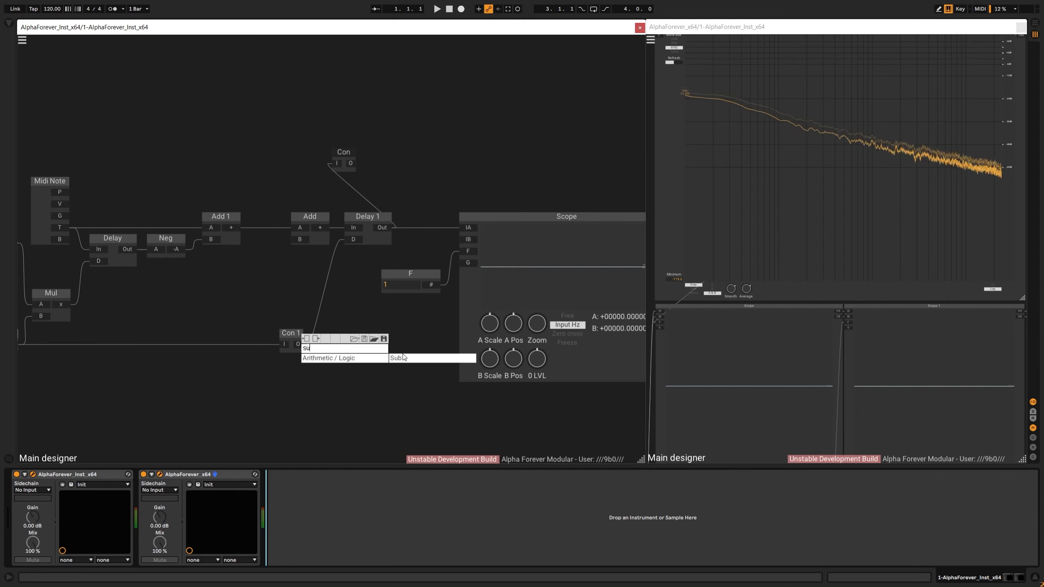
click(401, 355)
drag(373, 334, 252, 345)
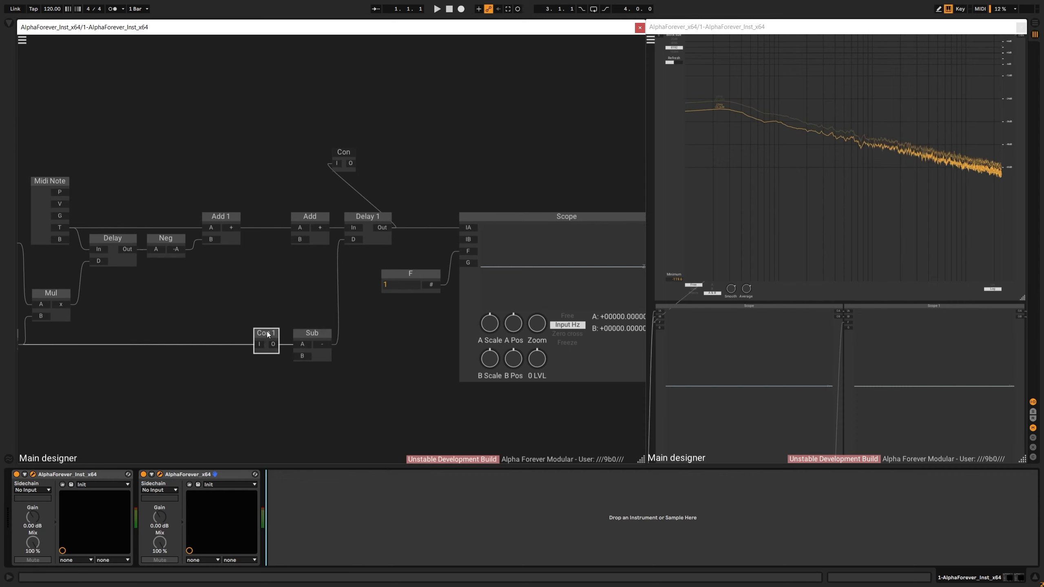
Add a Sample Rate module below Con 1 and wire its Lng output to Sub's B input.
right_click(260, 363)
text(sample)
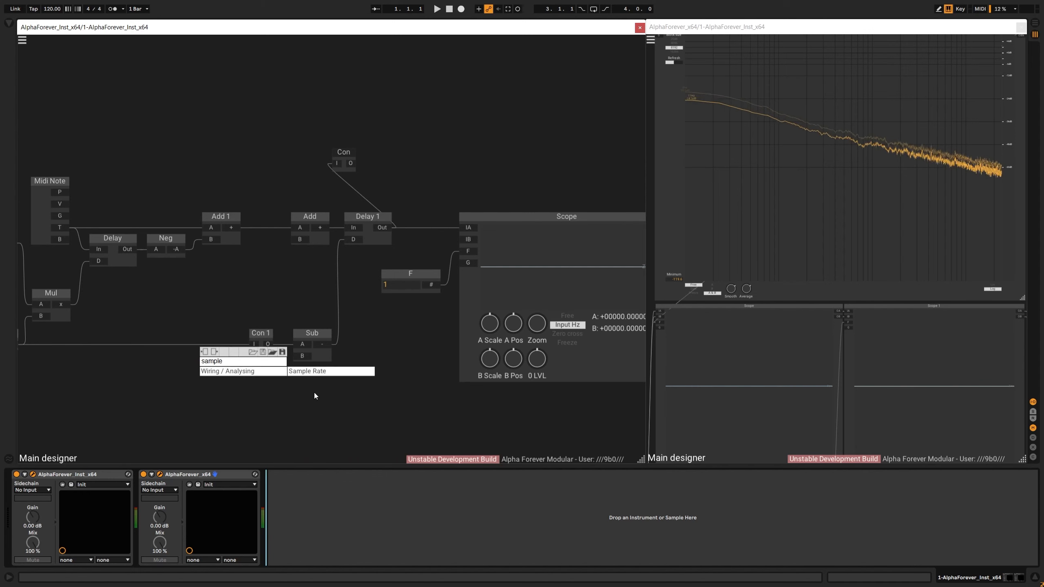
click(311, 371)
drag(291, 357, 293, 355)
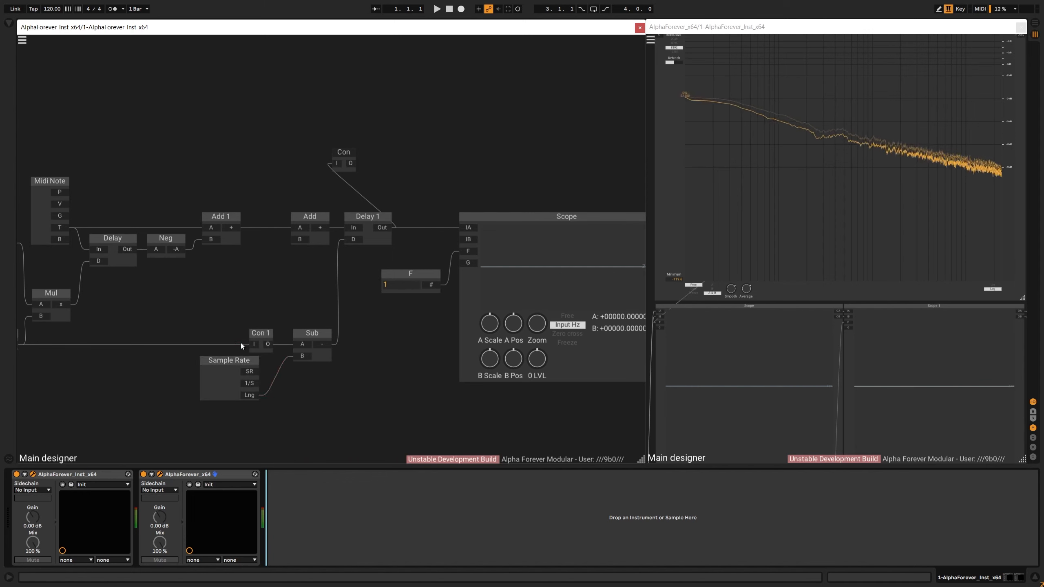
Align the right edges of the Con 1 and Sample Rate modules.
drag(188, 306, 286, 443)
key(shift+Right)
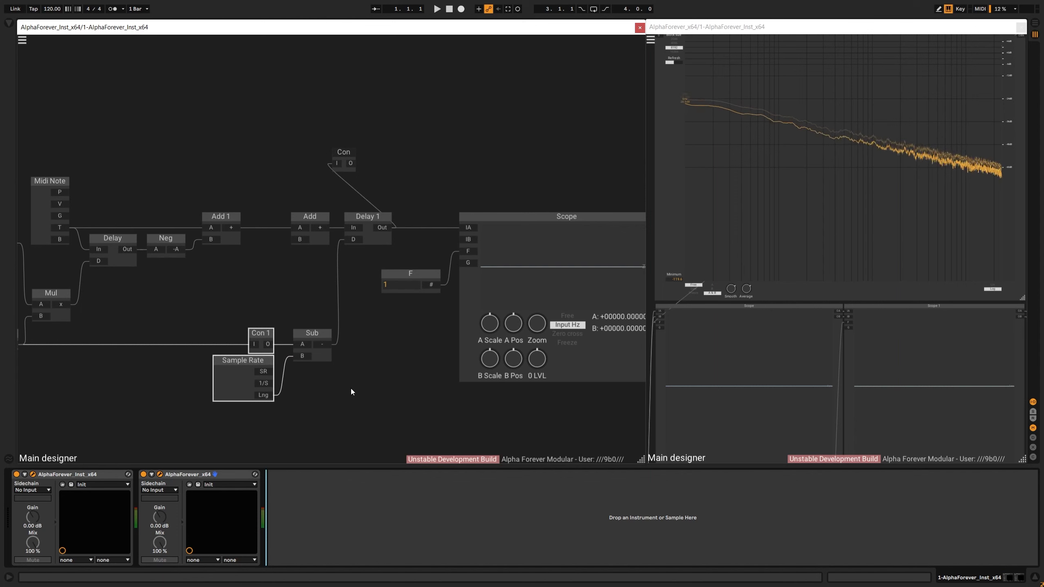
click(351, 388)
Reconnect Con's output to Add's B input to close the feedback loop around Delay 1.
scroll(348, 382, down, 2)
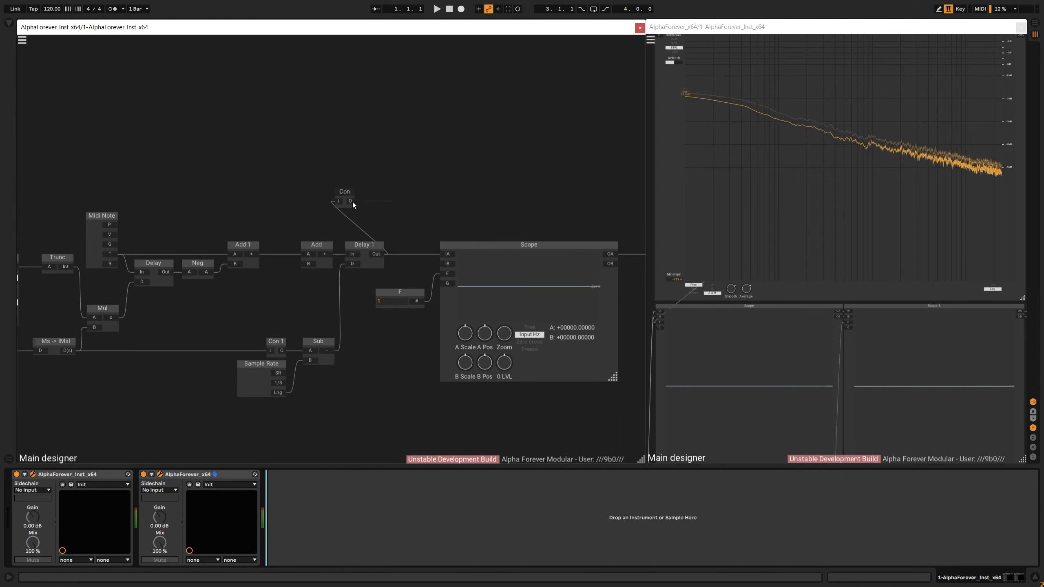
drag(352, 201, 299, 266)
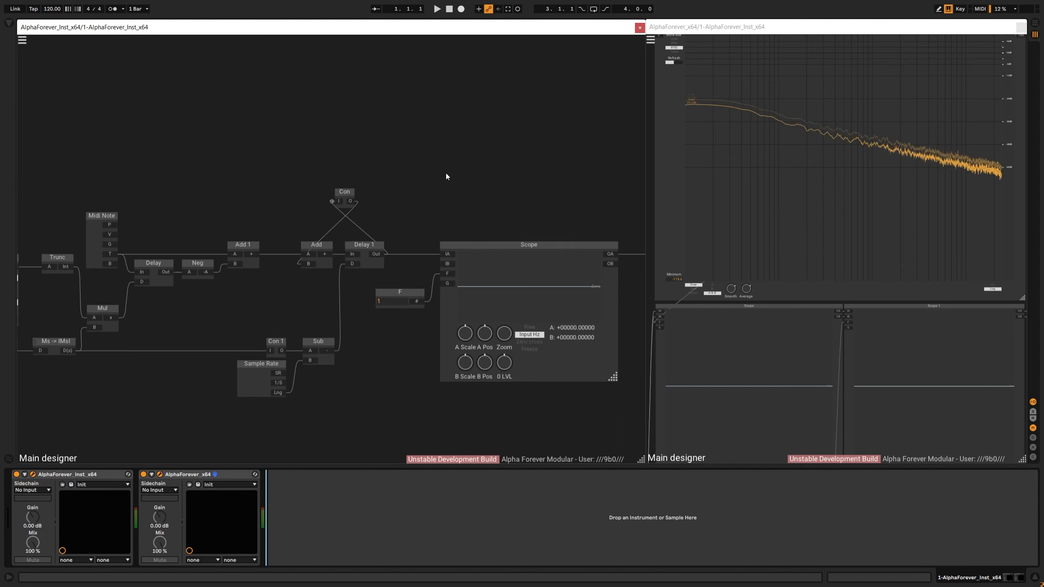
scroll(445, 173, down, 3)
scroll(433, 173, up, 1)
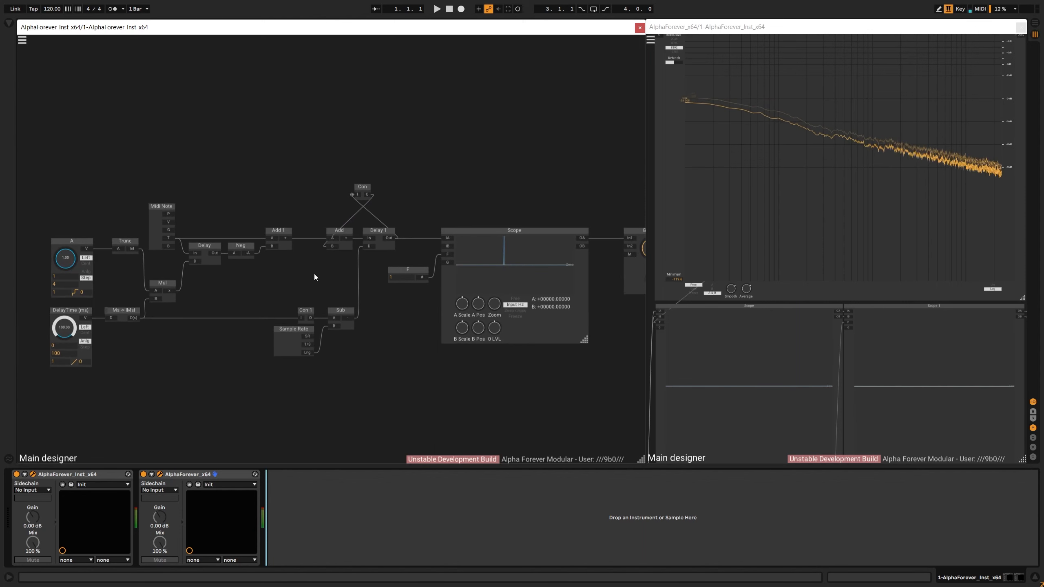
Set the multiplier knob A to 4.
drag(214, 263, 255, 266)
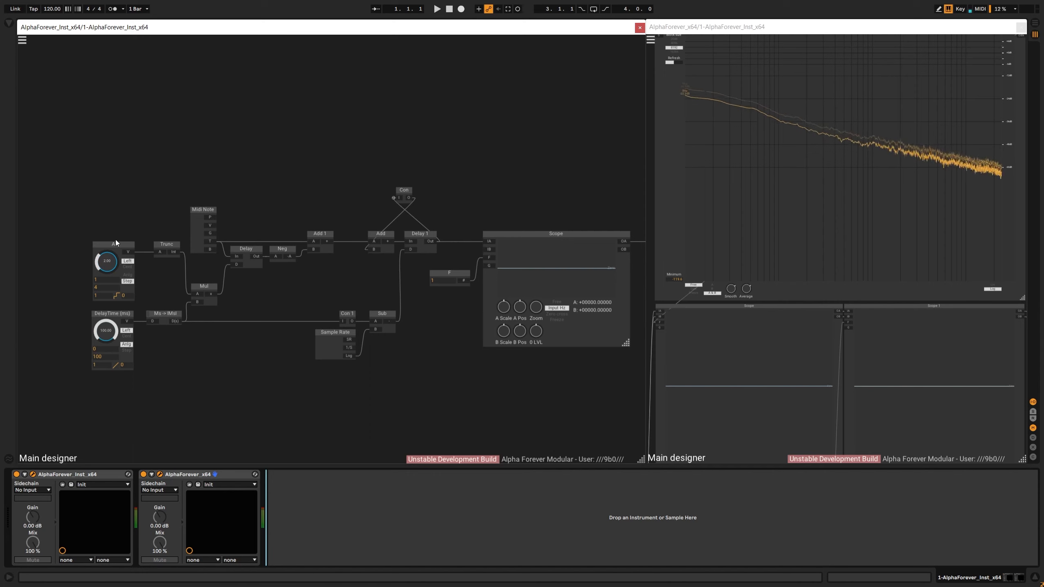
drag(112, 262, 116, 241)
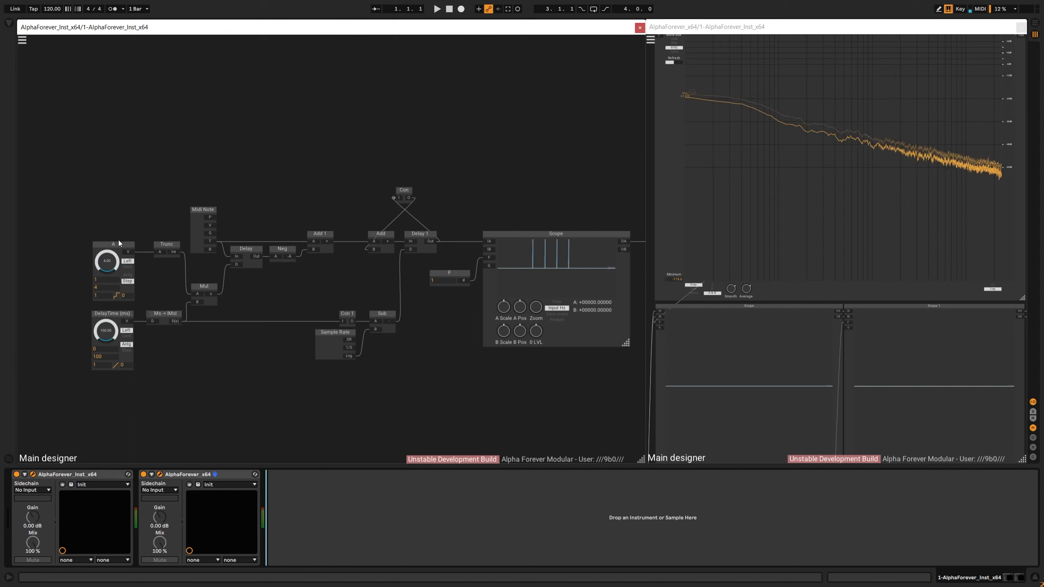
Insert a Mul module after Con in the feedback path, with Con moved left and Mul above Delay 1.
click(402, 191)
scroll(431, 185, up, 2)
drag(397, 191, 334, 190)
right_click(342, 203)
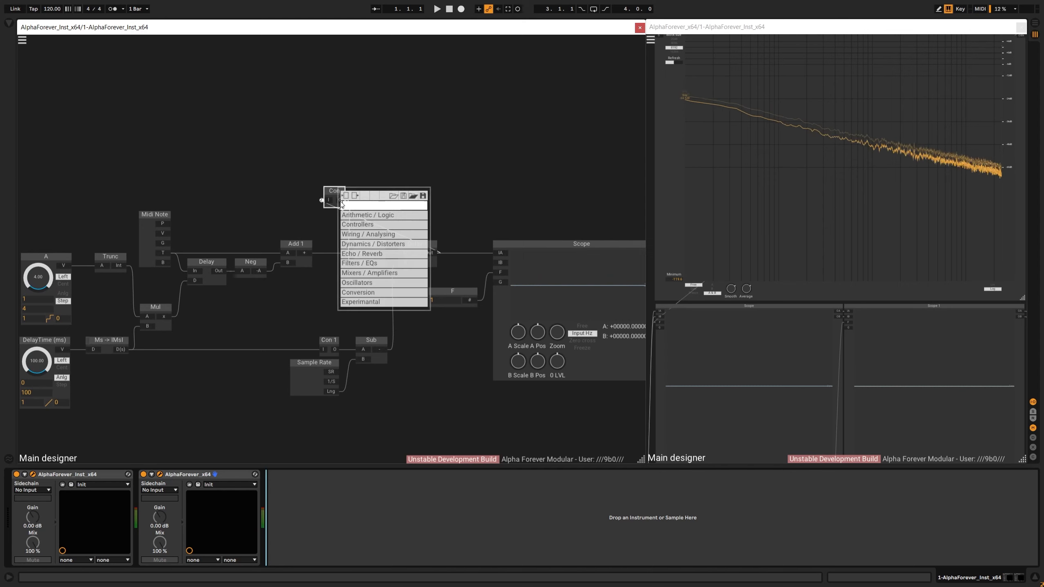
text(mul)
click(438, 214)
drag(406, 191, 442, 192)
click(366, 191)
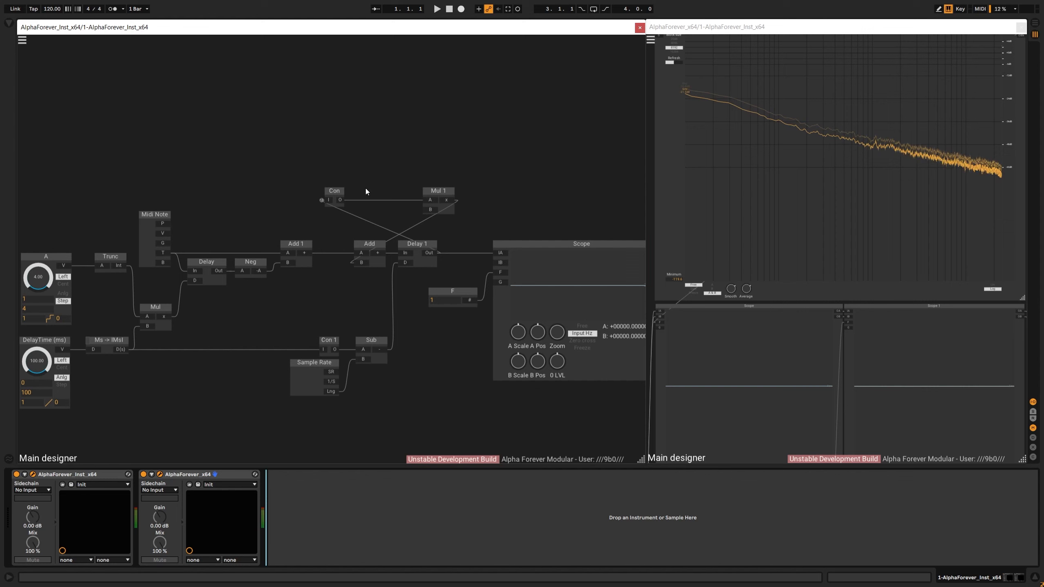
Create a knob on Mul 1's B input, place it above knob A and name it Feedback.
double_click(431, 211)
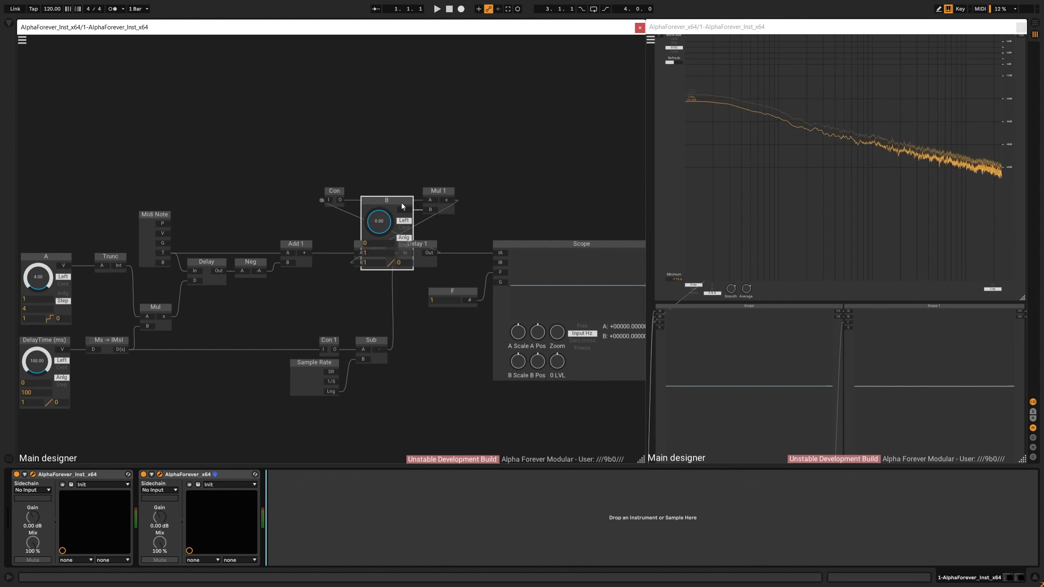
drag(401, 202, 60, 137)
double_click(61, 135)
text(Fe)
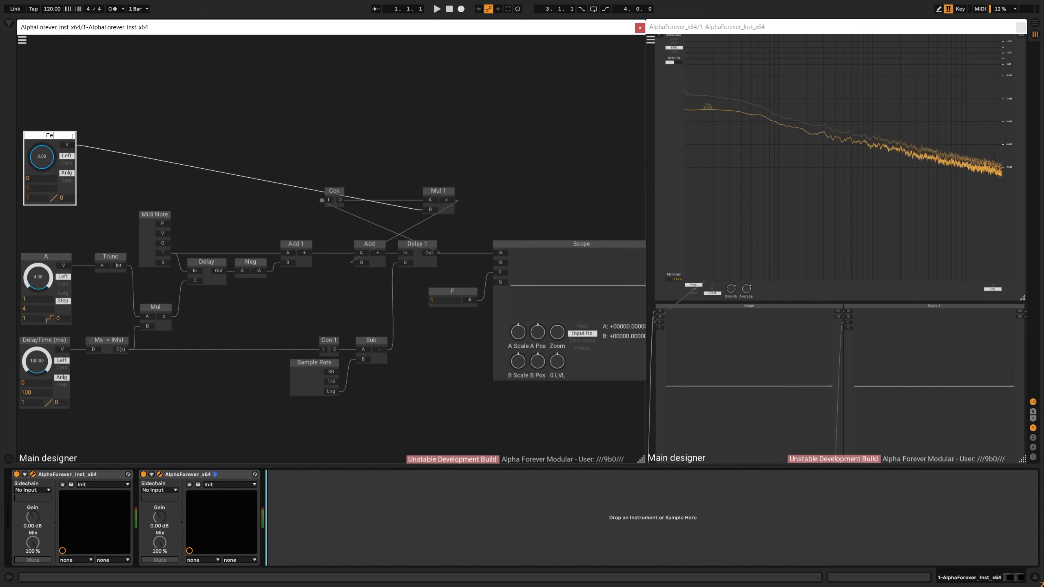
text(edback)
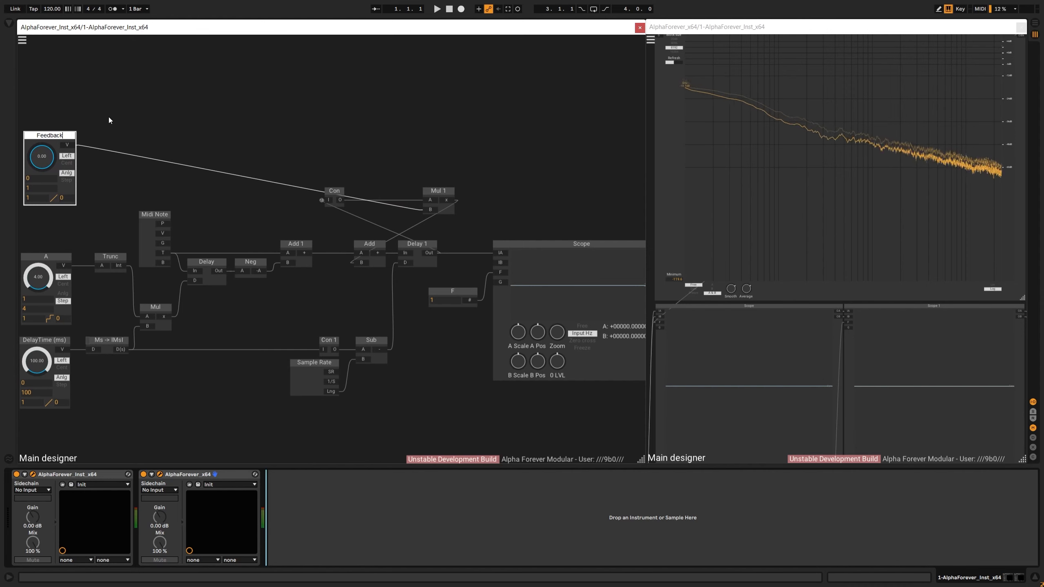
click(84, 139)
Add a Con module on the Feedback knob's output wire and place it just above Mul 1.
double_click(67, 144)
drag(129, 134, 402, 130)
drag(164, 152, 345, 140)
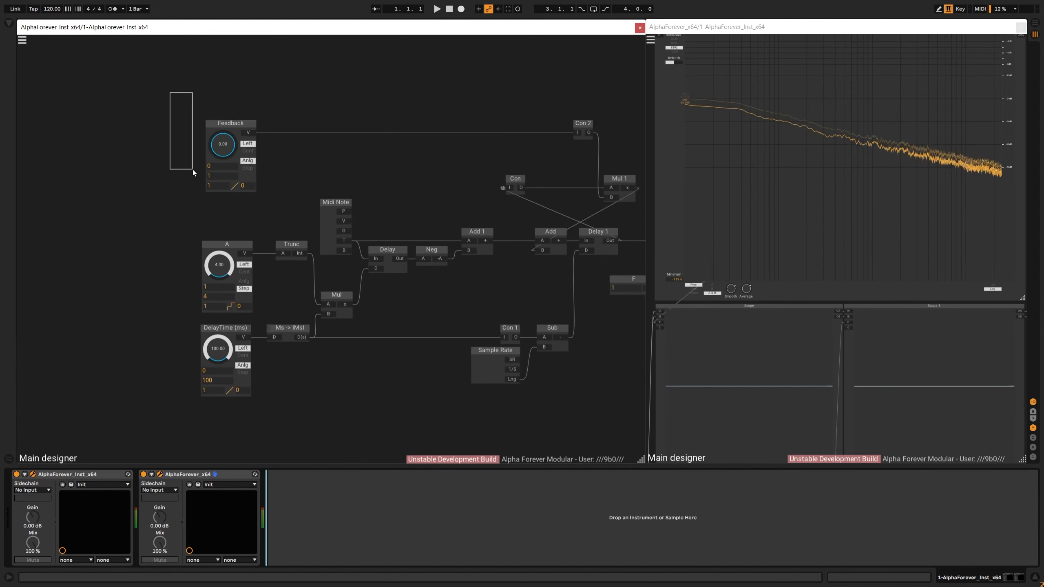
Align the left edges of the Feedback, A and DelayTime knobs and set Feedback to 1.
drag(193, 170, 266, 468)
key(Left)
drag(394, 346, 344, 356)
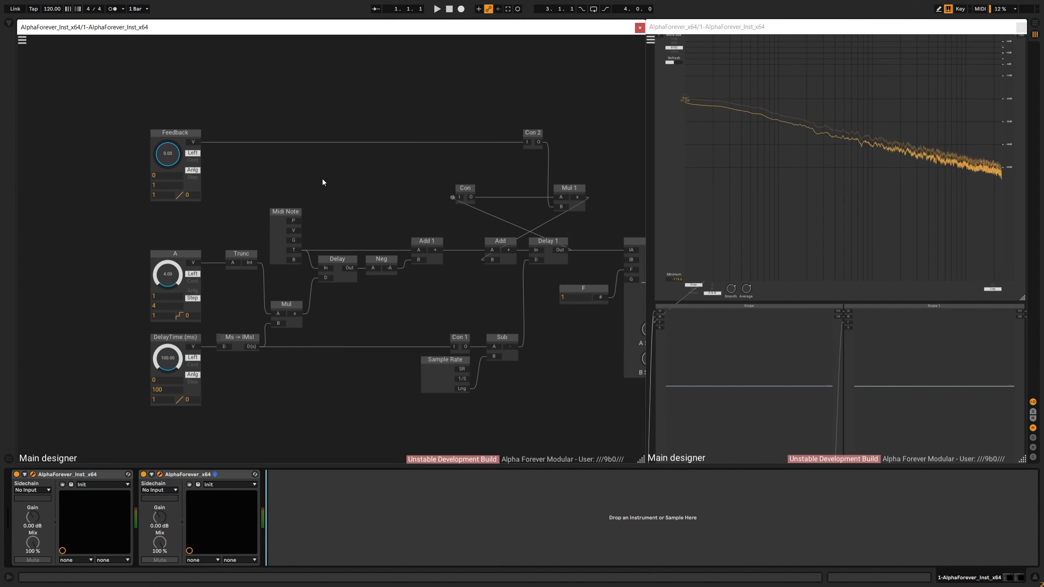
drag(534, 269, 410, 263)
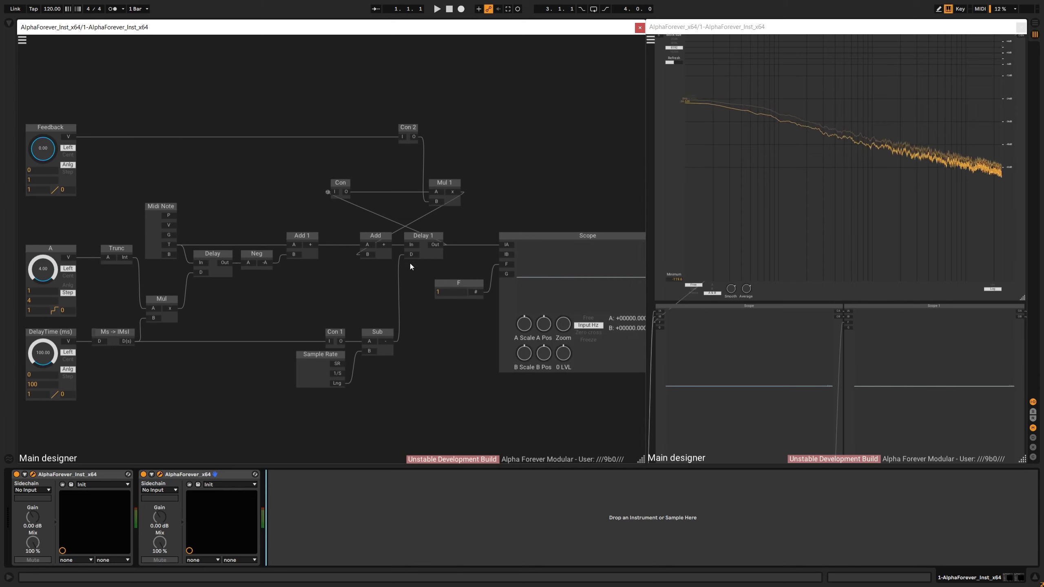
drag(53, 143, 33, 10)
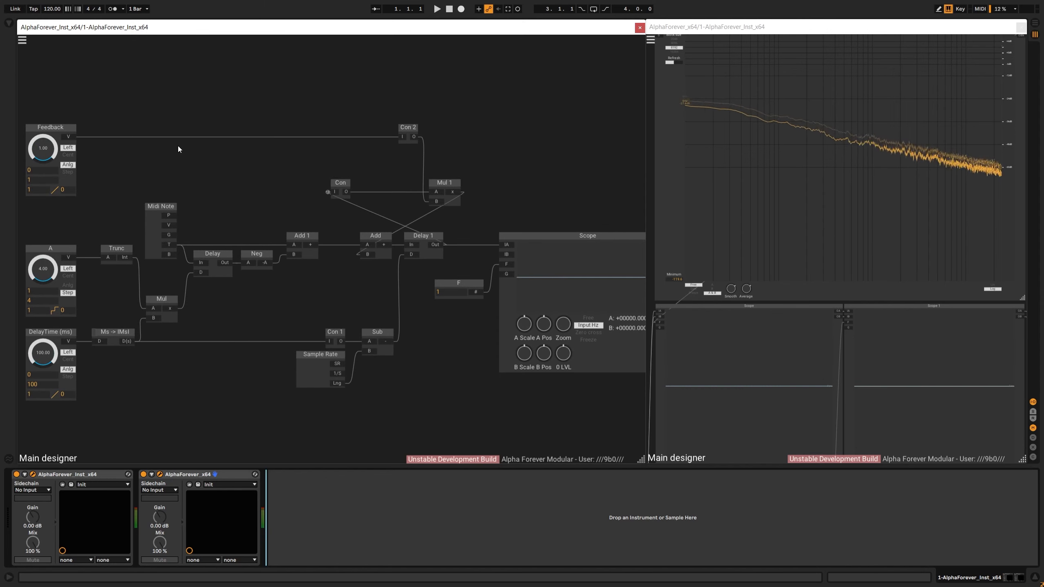
Move the modules from A and DelayTime through Neg left to make room before Add 1, and set Feedback to 0.94.
drag(189, 206, 284, 205)
drag(96, 200, 379, 434)
drag(355, 260, 301, 255)
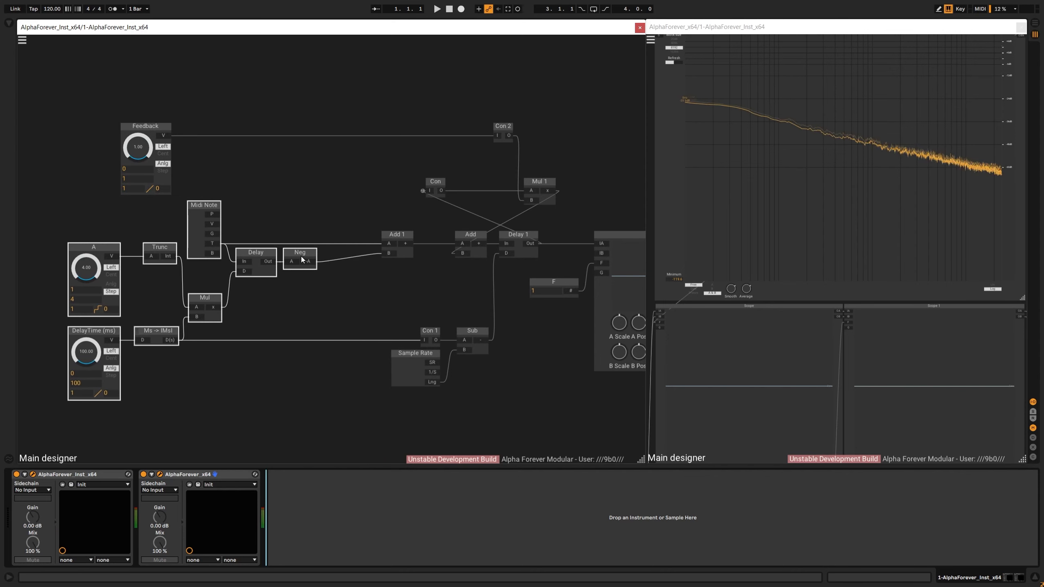
click(227, 171)
drag(143, 147, 144, 154)
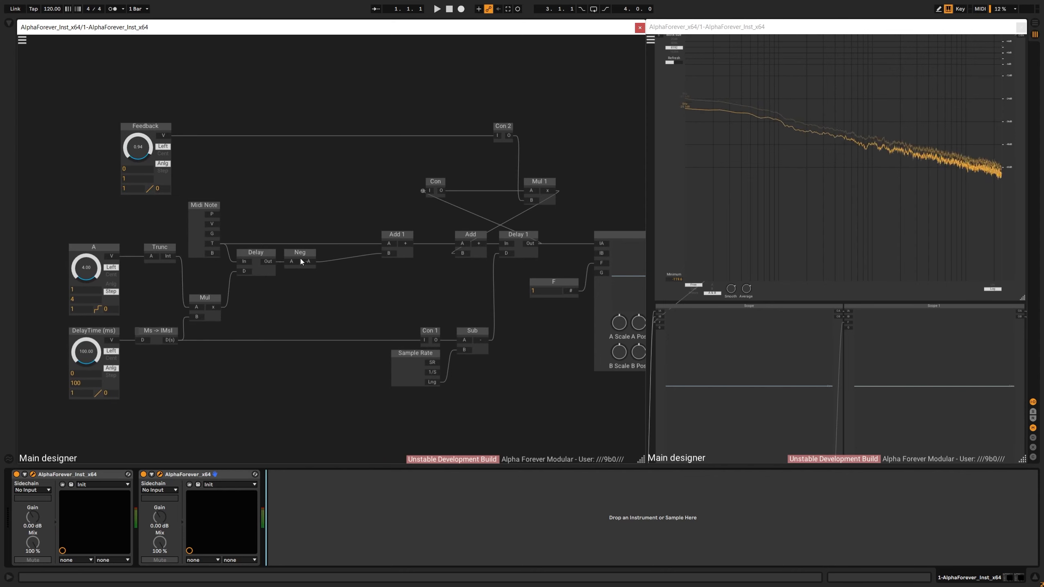
Add a Power module with Feedback's V output wired to its Bas input, aligned with Midi Note's left edge.
right_click(286, 186)
text(p)
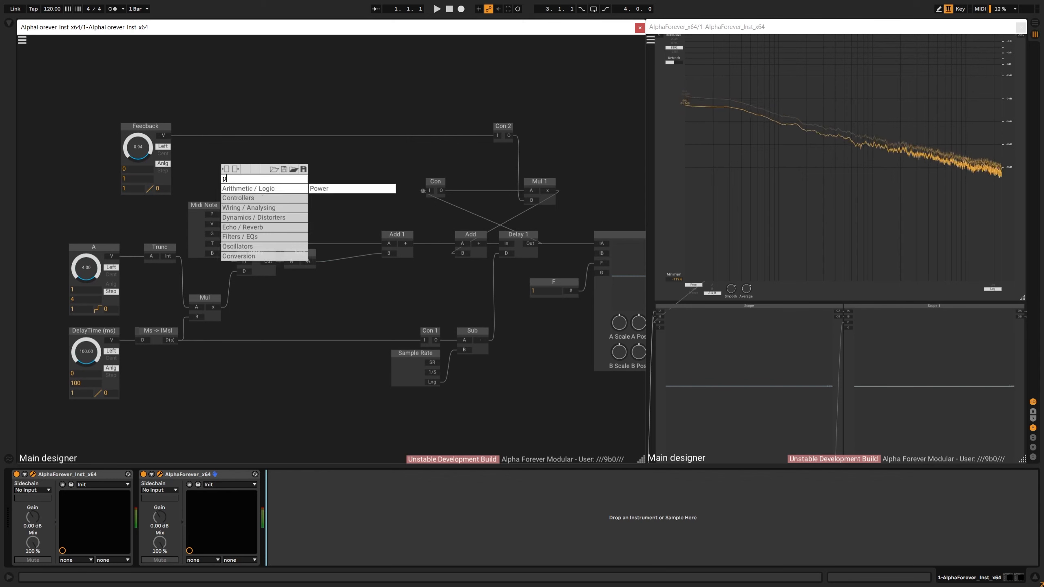
text(ower)
click(318, 188)
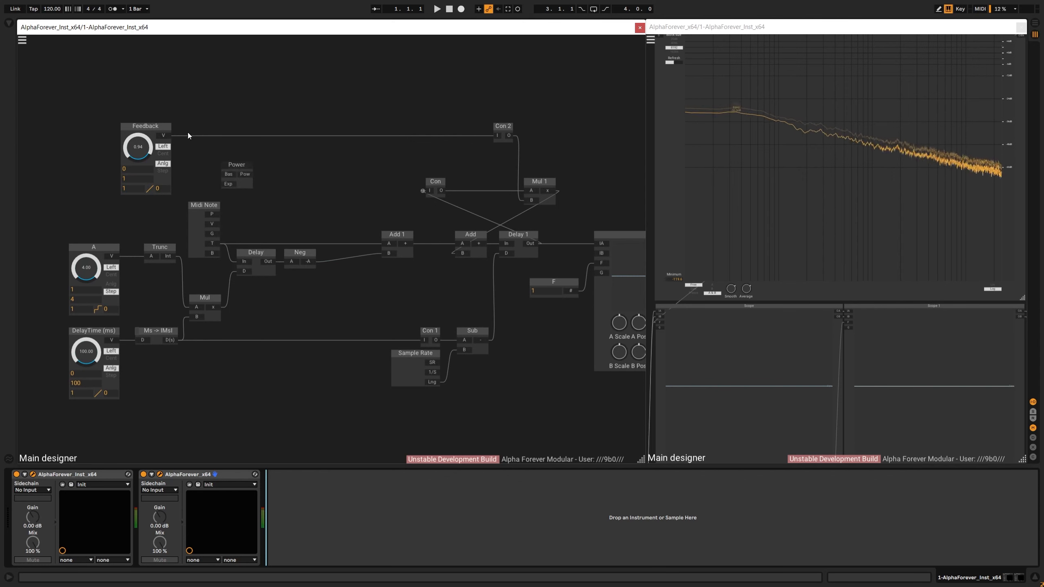
mouse_move(213, 164)
mouse_down()
mouse_move(230, 172)
mouse_move(201, 163)
mouse_move(209, 254)
mouse_move(247, 248)
mouse_move(284, 182)
mouse_up()
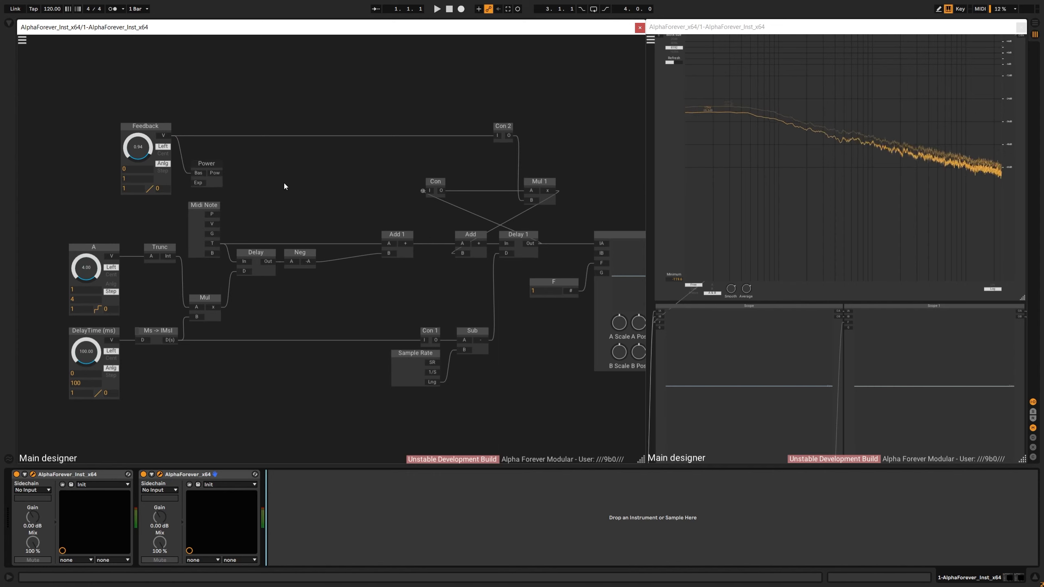
drag(179, 139, 239, 283)
key(v)
click(268, 195)
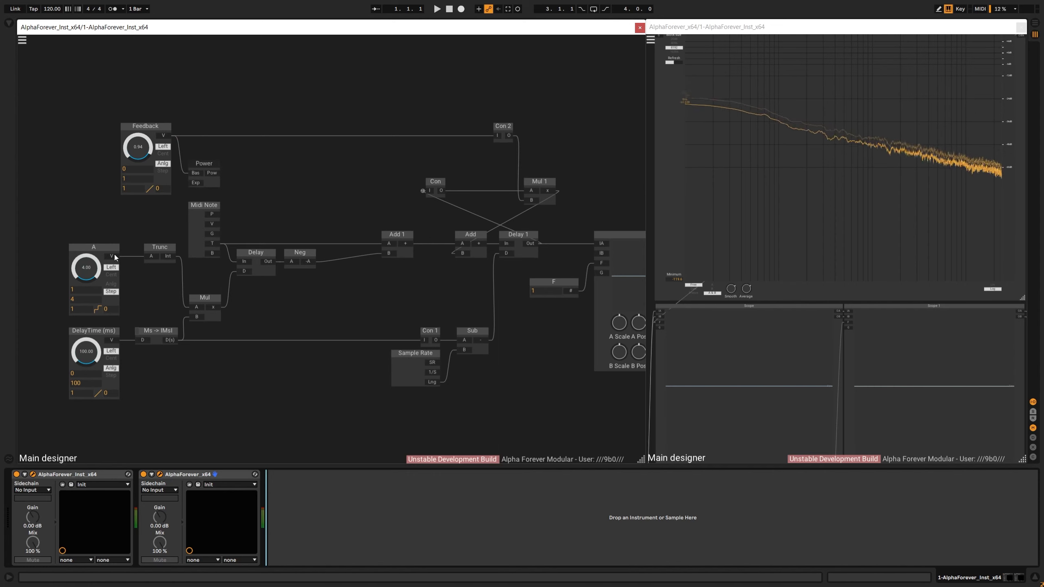
Wire Trunc's Int output to Power's Exp input and place Power directly above Midi Note.
drag(184, 191, 194, 183)
drag(178, 146, 237, 282)
key(v)
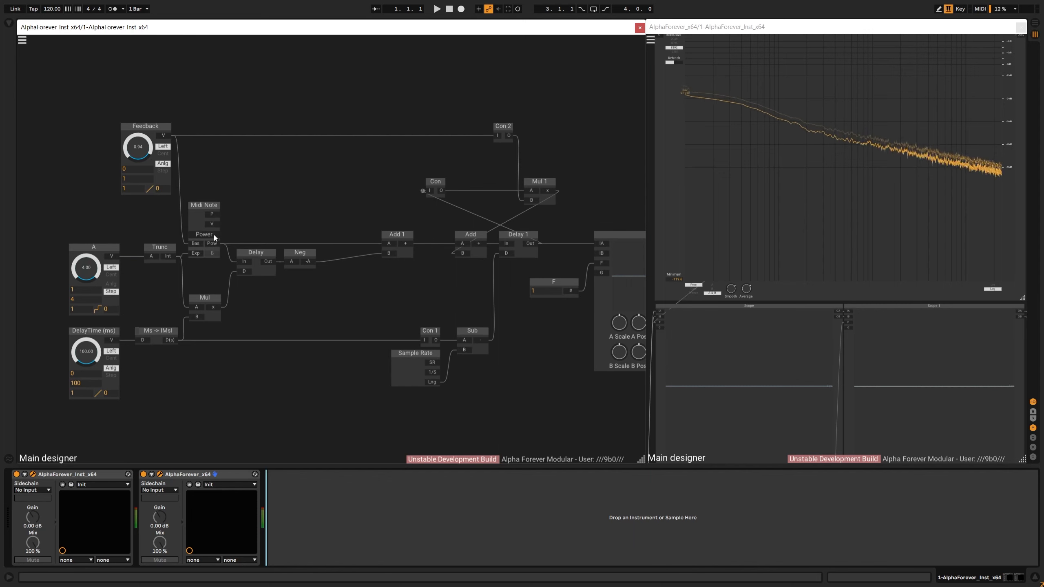
drag(214, 236, 217, 176)
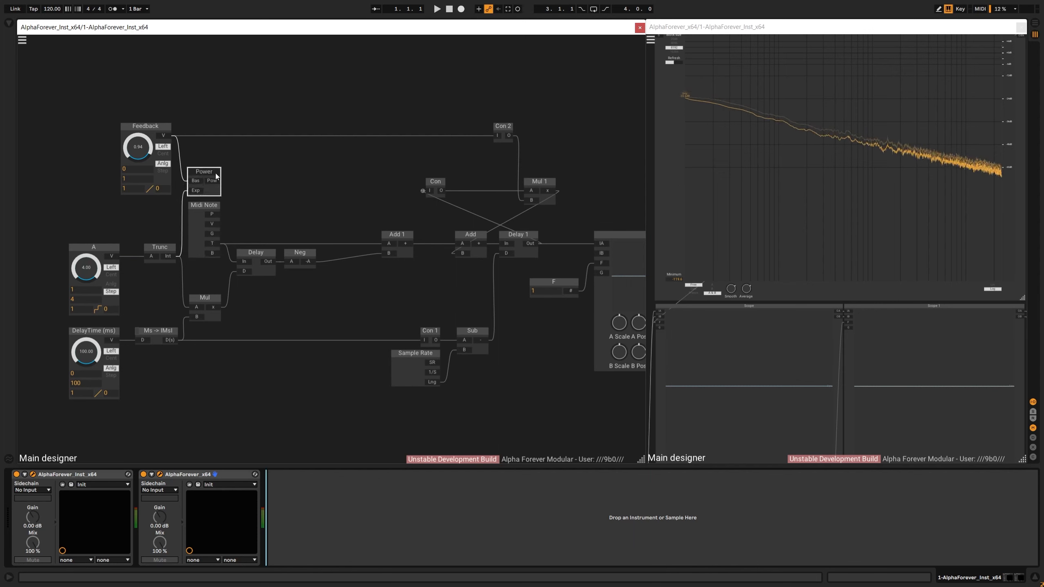
Insert a Mul module between Neg and Add 1 and route Power's Pow output through a Con module to its B input.
right_click(310, 262)
text(mu)
click(416, 274)
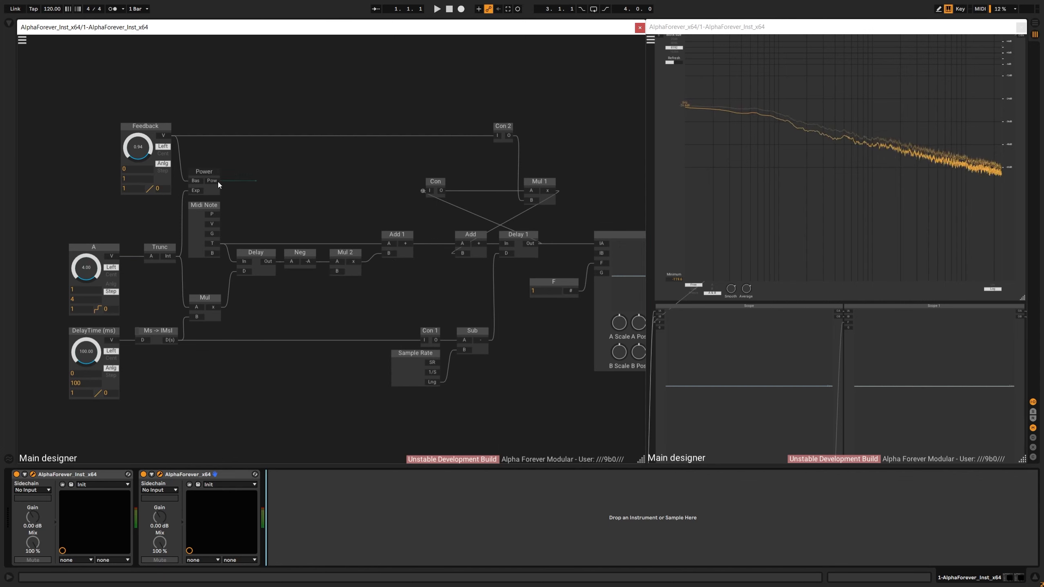
drag(218, 185, 337, 271)
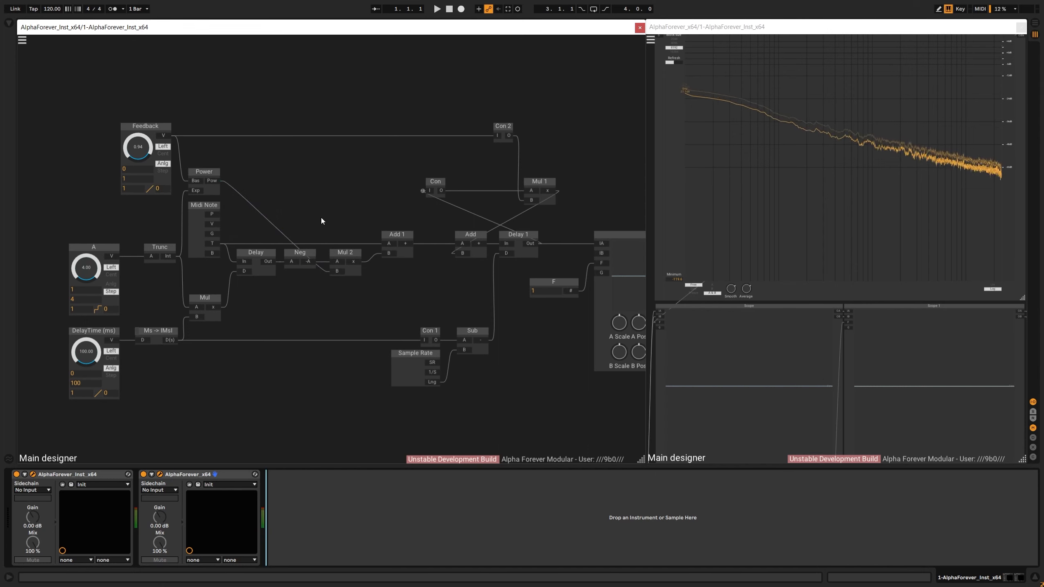
double_click(336, 270)
double_click(269, 271)
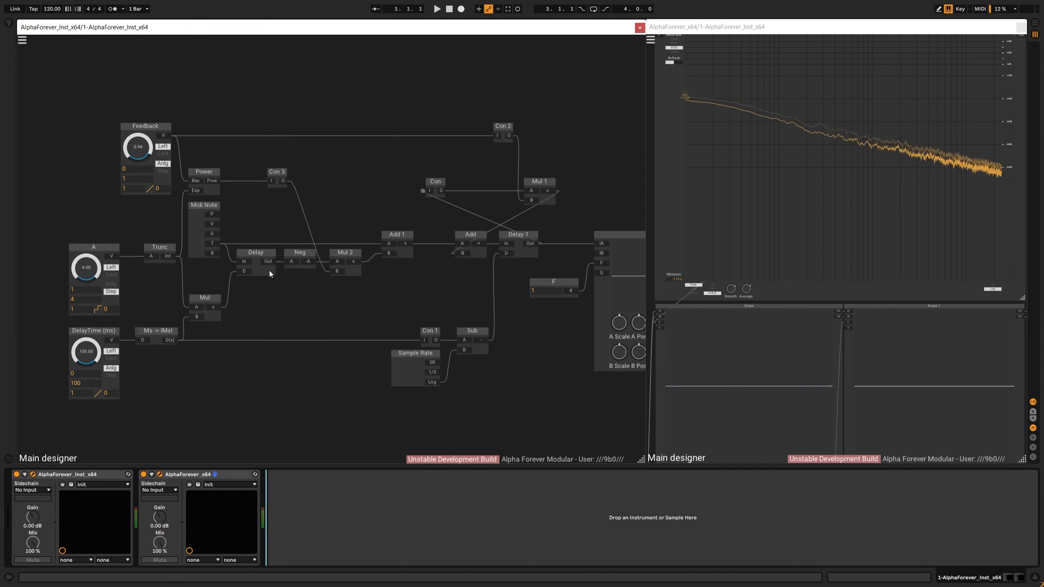
drag(270, 170, 302, 172)
Turn the A knob down and set its maximum value to 8.
scroll(371, 175, down, 4)
drag(370, 175, 271, 170)
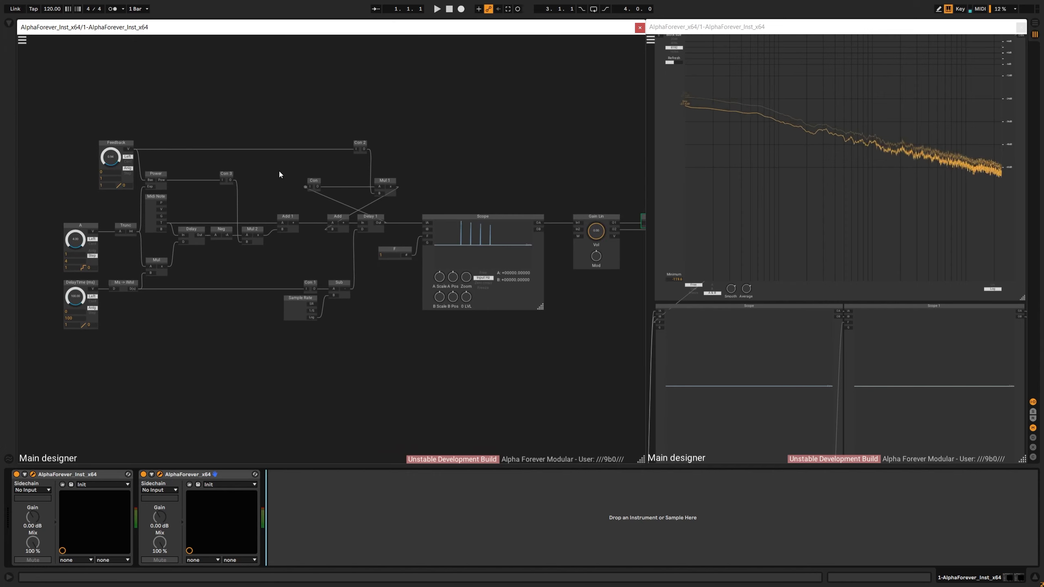
drag(80, 238, 78, 279)
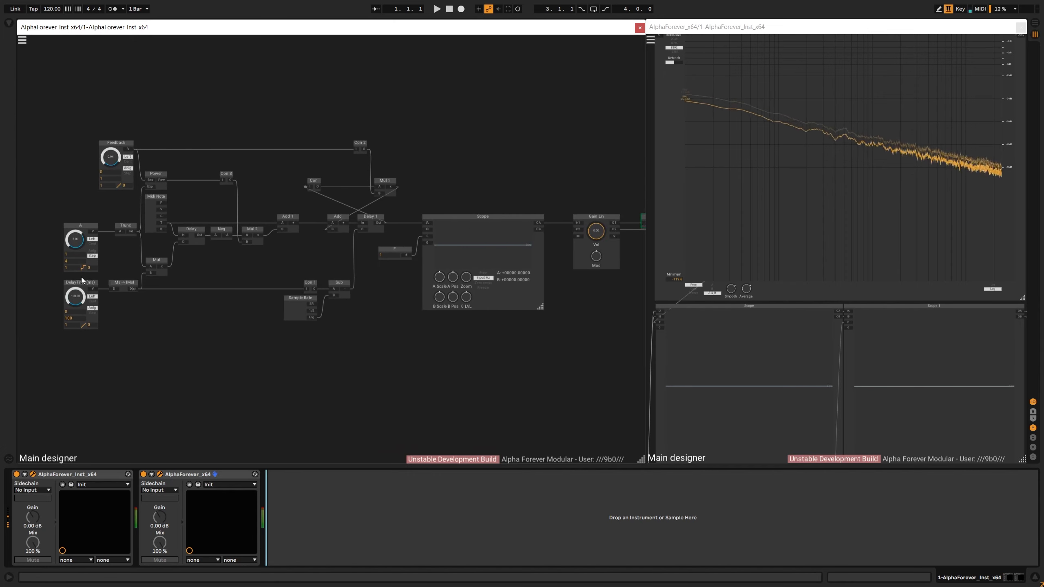
double_click(73, 260)
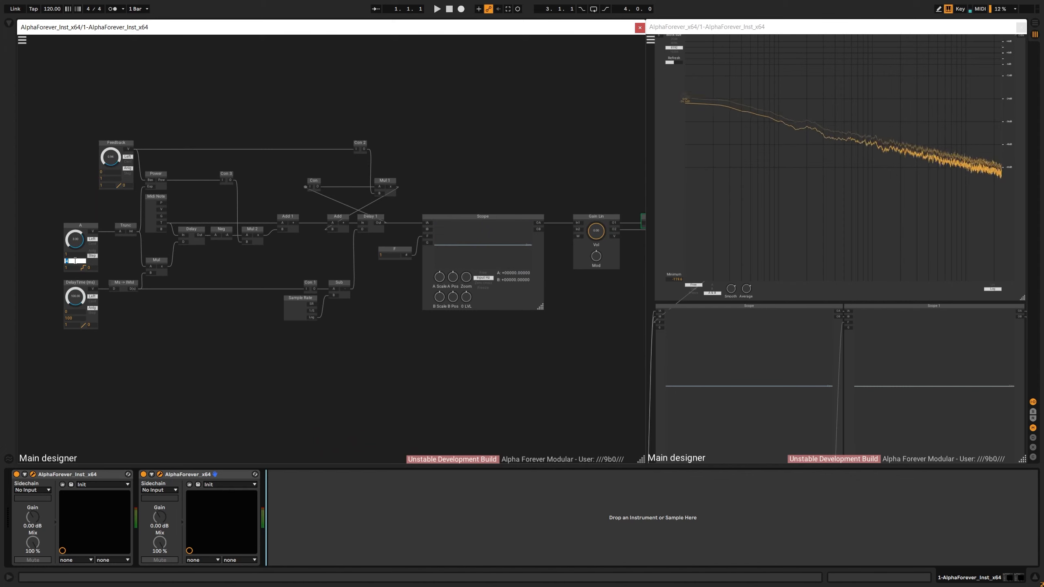
text(8)
key(Return)
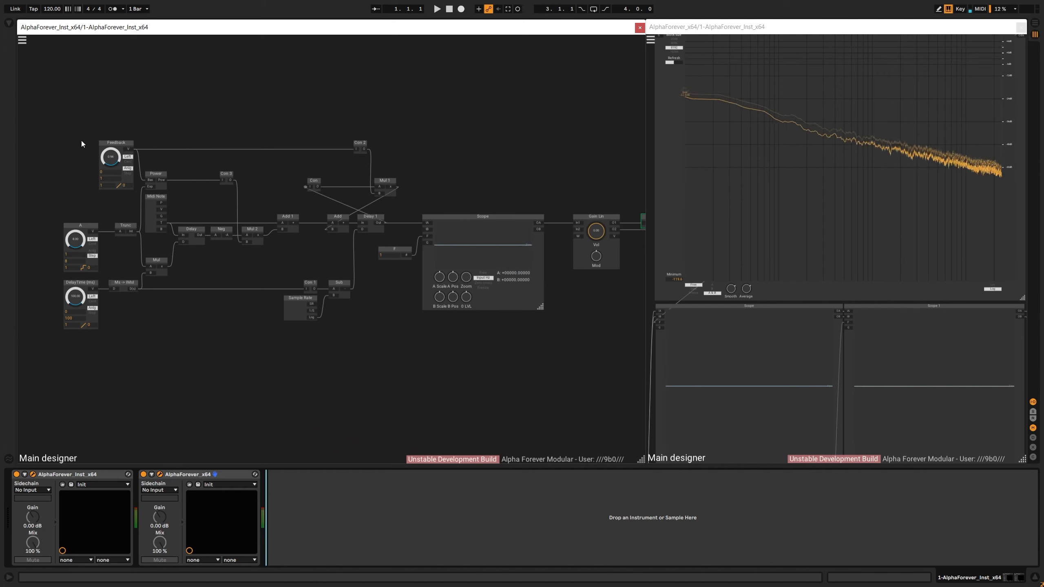
Cut all the delay patch modules from the main designer, leaving Scope, its F constant and the output chain.
drag(255, 120, 322, 129)
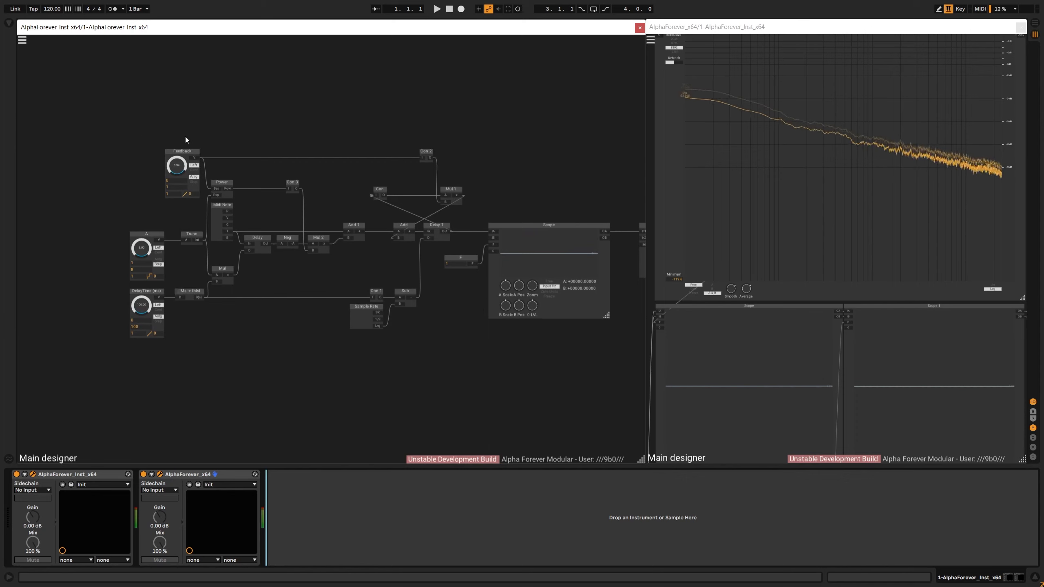
drag(118, 135, 466, 379)
key(Delete)
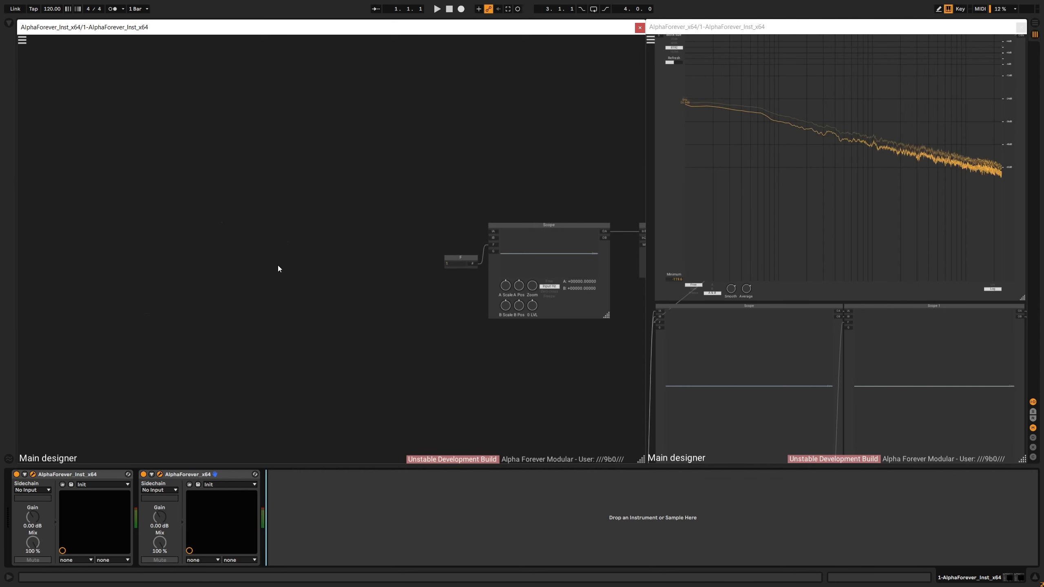
Add a Designer module to the left of the Scope.
right_click(277, 265)
click(393, 260)
right_click(357, 218)
text(desi)
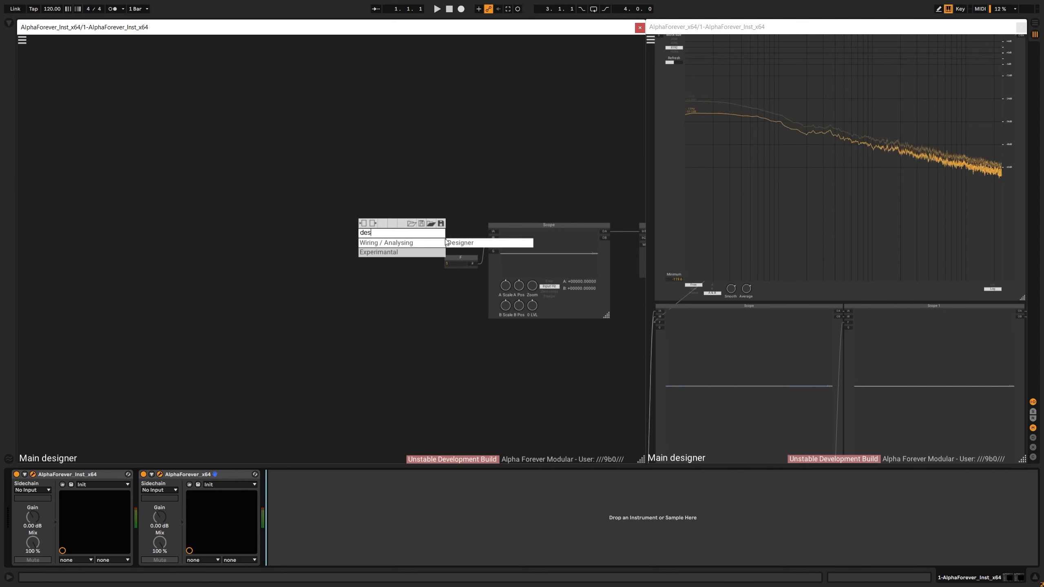
click(463, 243)
Rename the new Designer module to FixedTapDelay.
scroll(387, 252, up, 4)
double_click(352, 197)
text(F)
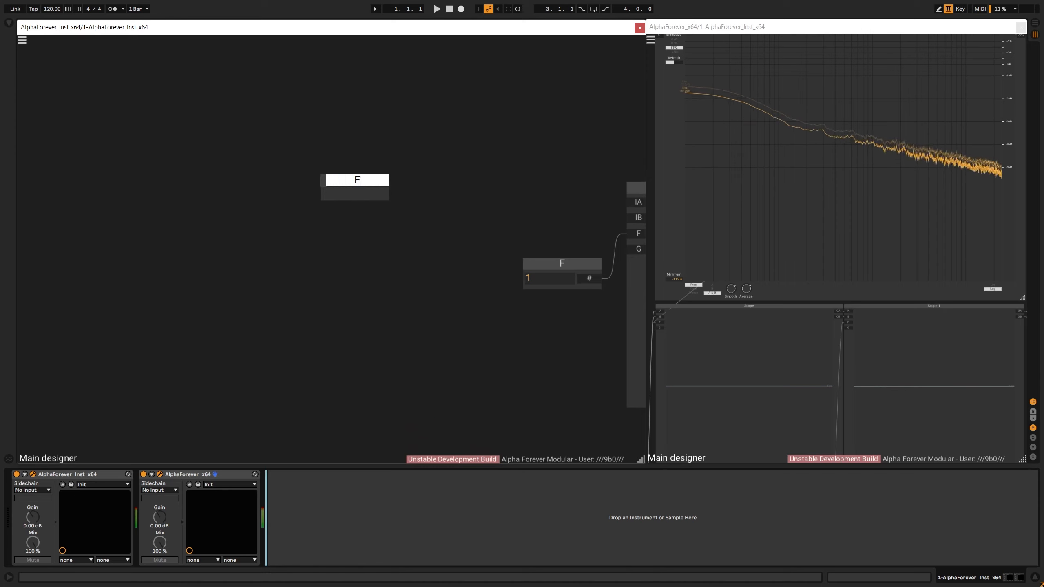
text(ixedTapDeal)
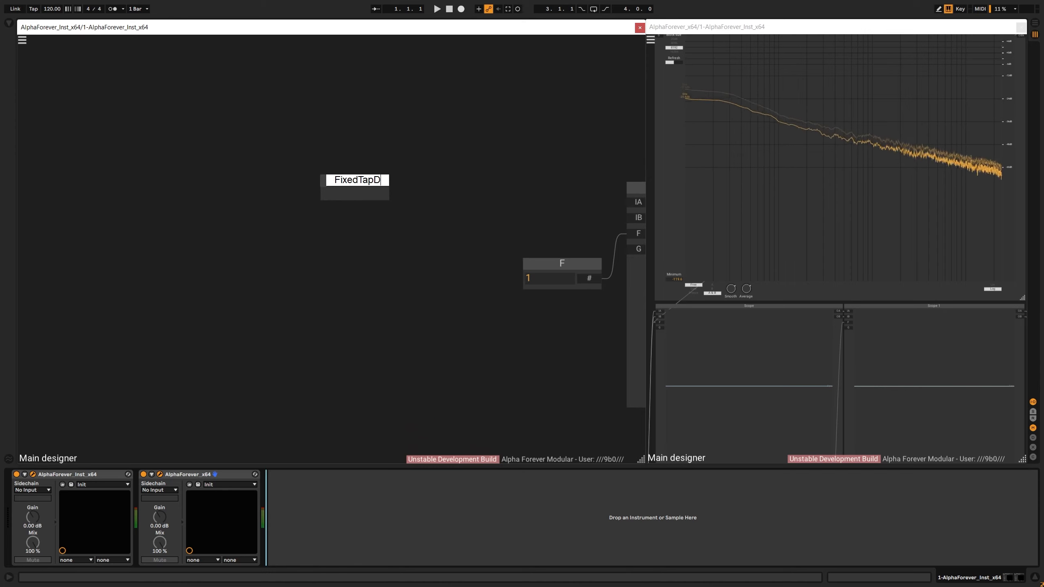
key(BackSpace)
key(BackSpace)
text(lay)
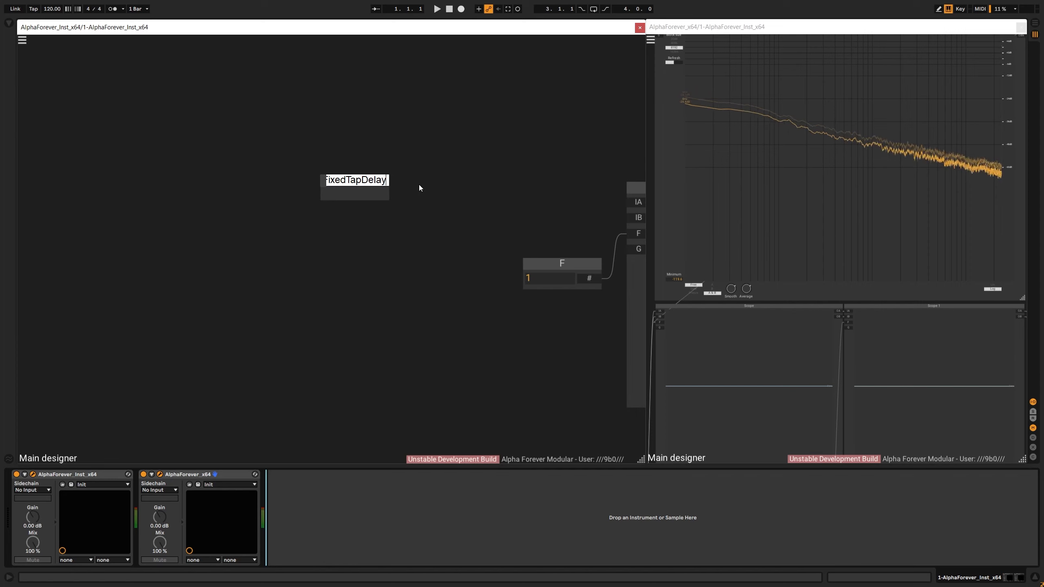
key(Return)
Paste the delay patch inside FixedTapDelay and move Midi Note to the far left, with a Con module on its T wire.
double_click(341, 188)
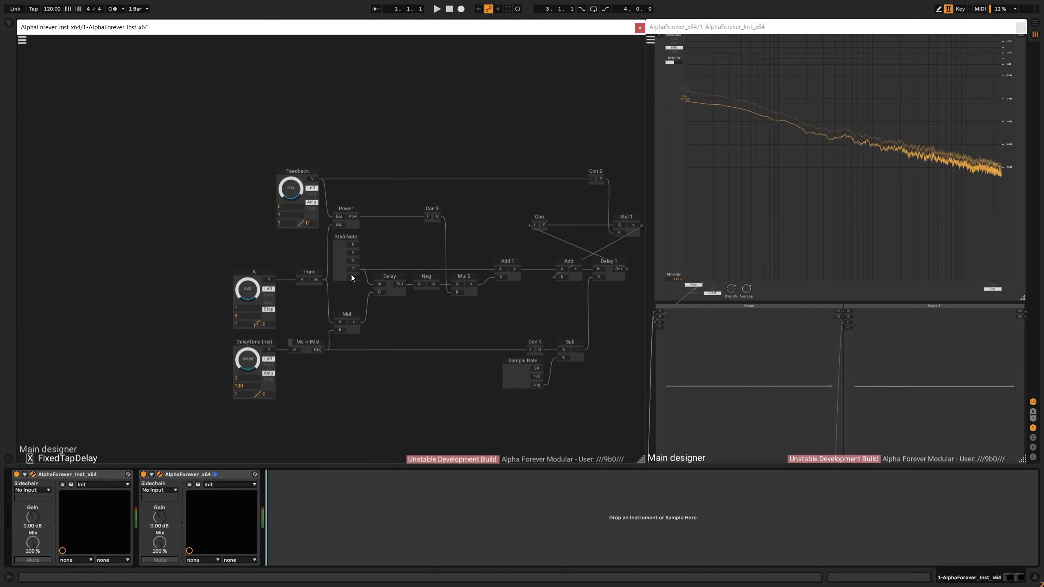
drag(343, 237, 197, 237)
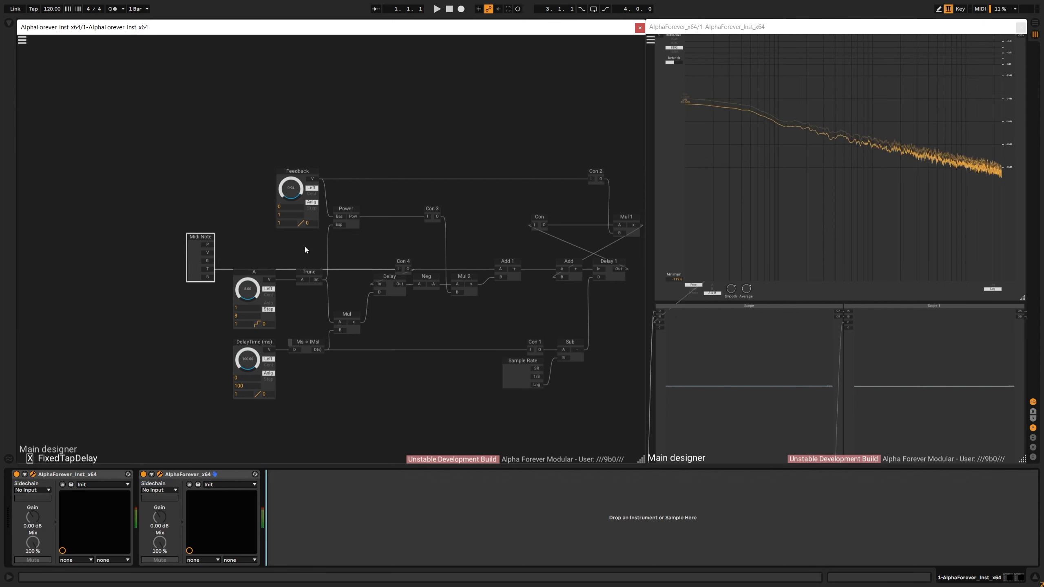
drag(405, 261, 353, 260)
click(357, 250)
scroll(357, 250, up, 5)
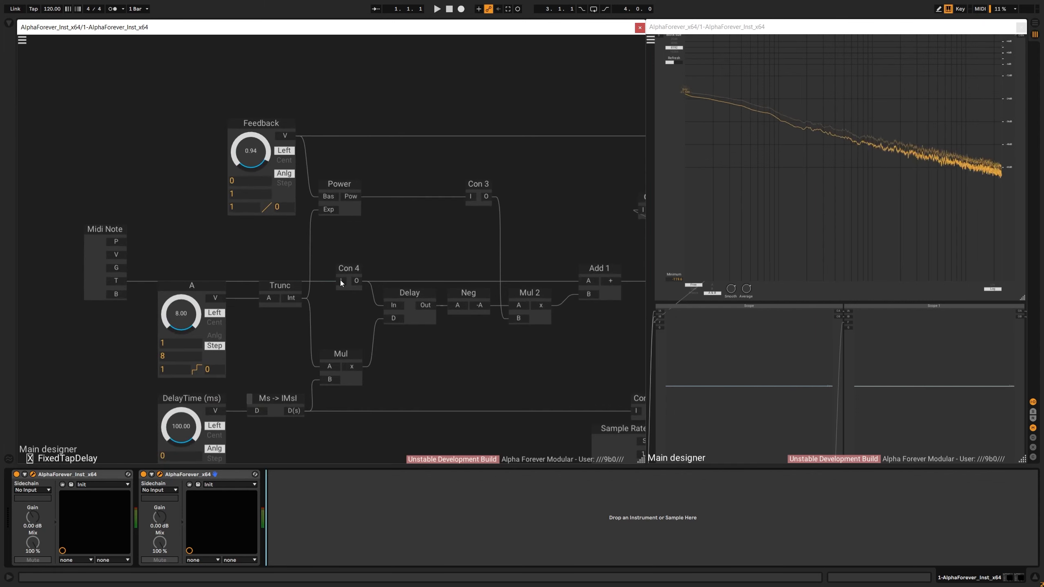
Add a module input feeding Con 4 in place of the Midi Note wire and name it "in".
double_click(339, 281)
drag(280, 270, 293, 248)
double_click(294, 248)
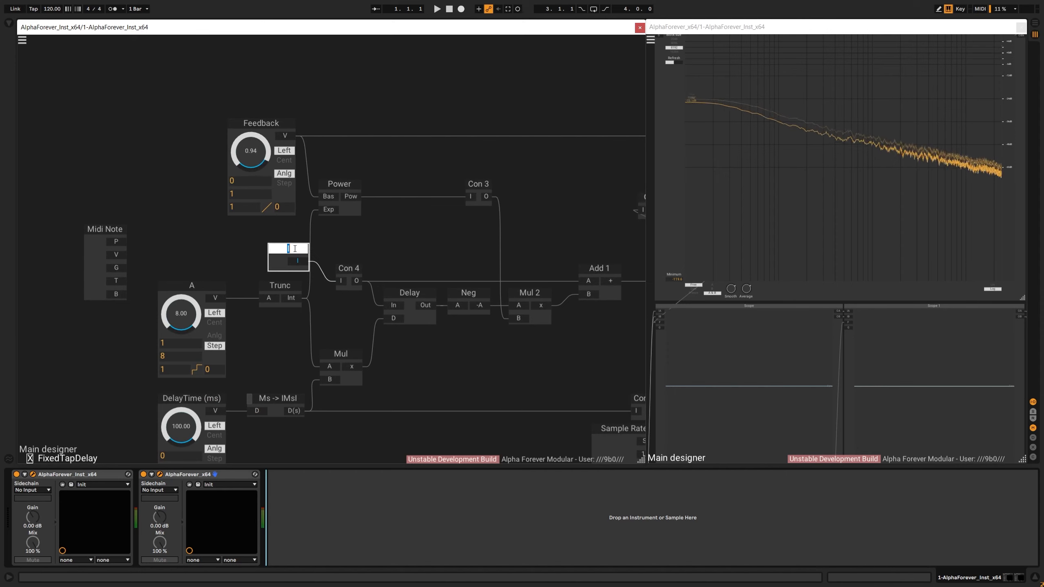
text(in)
click(163, 221)
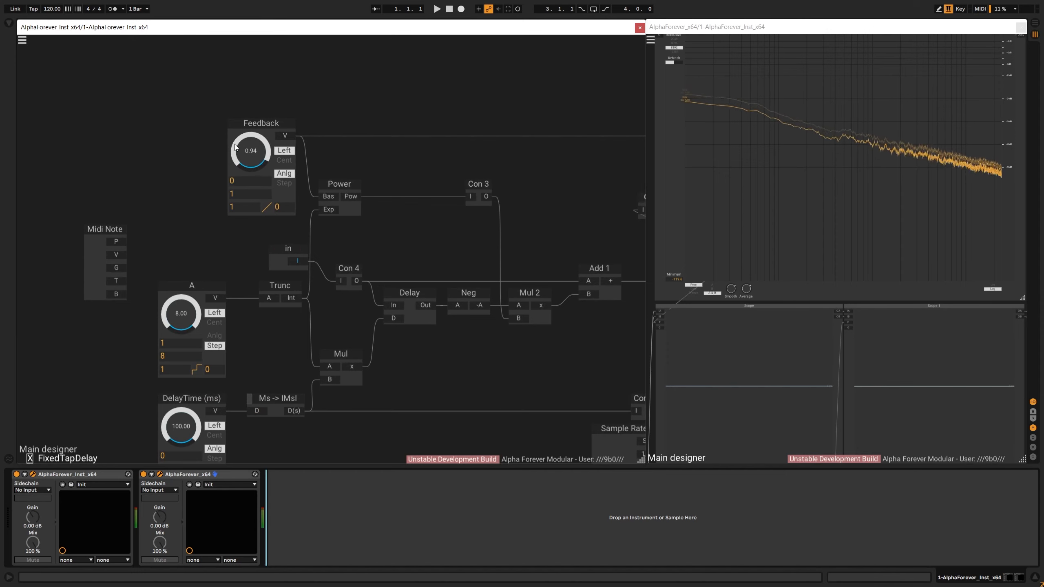
Feed the feedback wires through a Con module driven by a new input named Fb, and rename the Con 4 input to In.
drag(258, 362, 290, 284)
drag(371, 79, 176, 73)
double_click(320, 85)
double_click(317, 83)
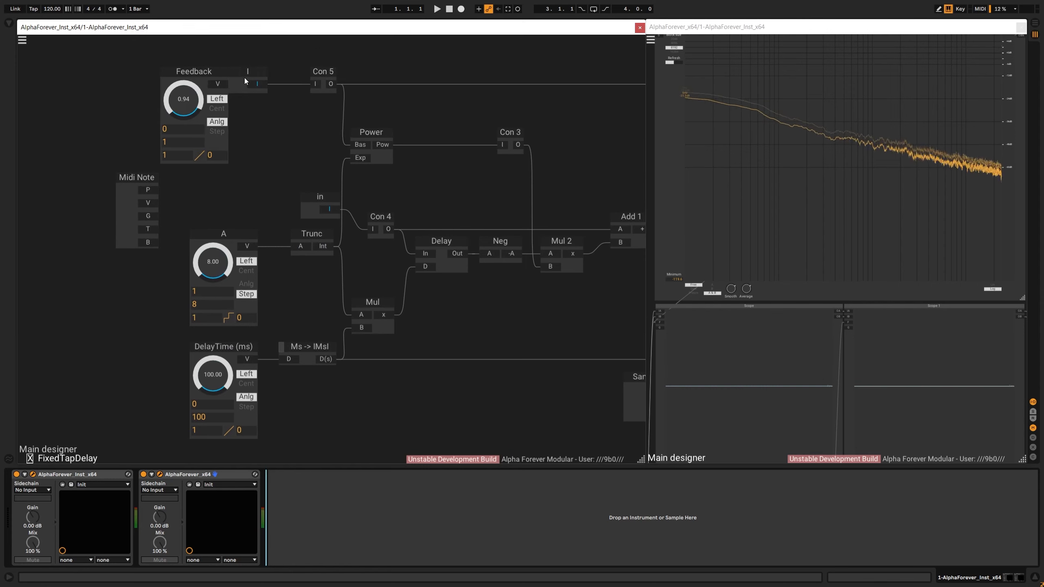
drag(245, 78, 269, 74)
double_click(269, 74)
text(Fb)
key(Return)
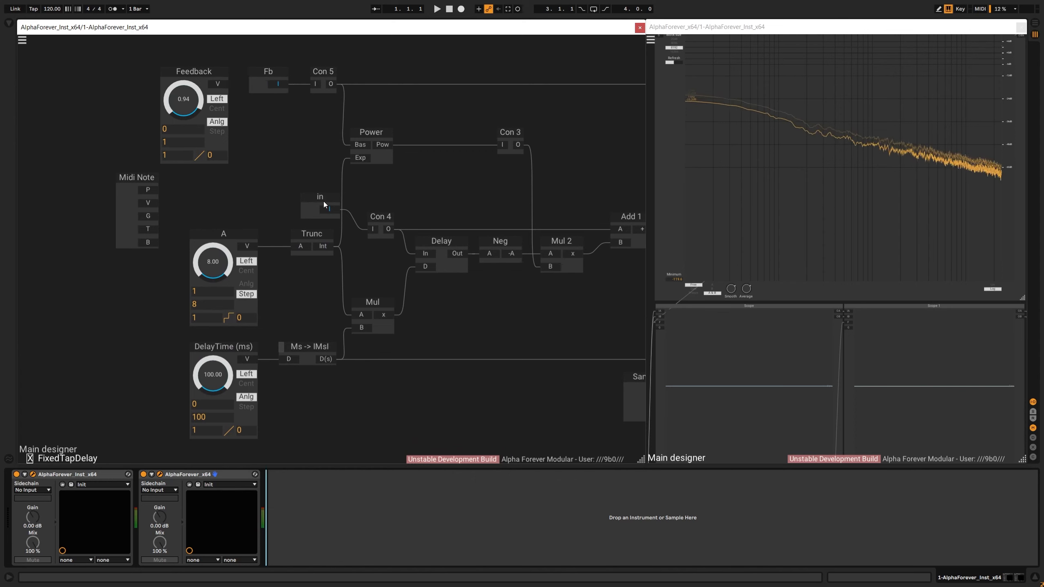
double_click(323, 201)
text(In)
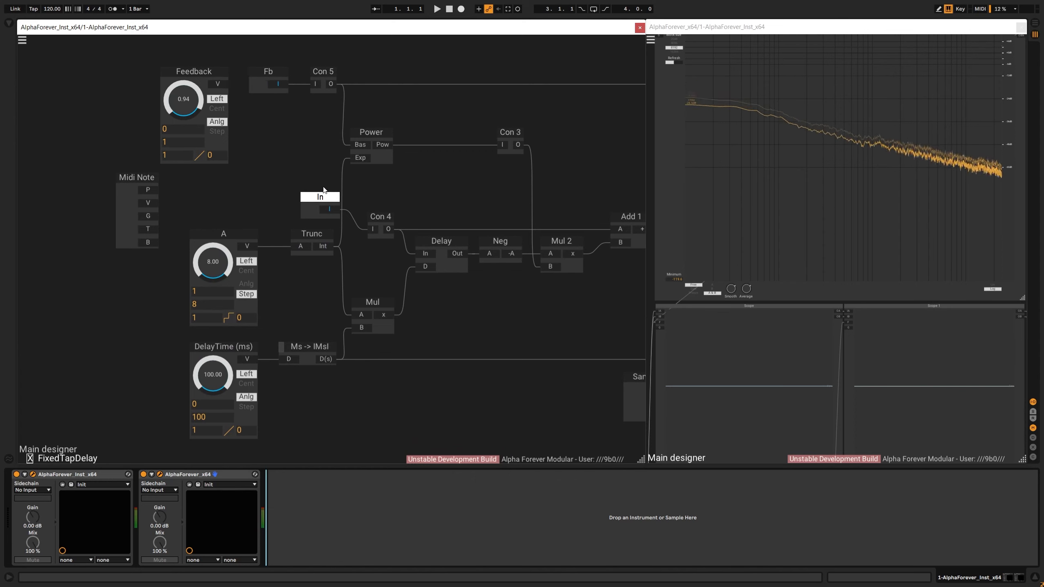
Replace the DelayTime (ms) knob with a module input D feeding the Ms converter.
click(227, 234)
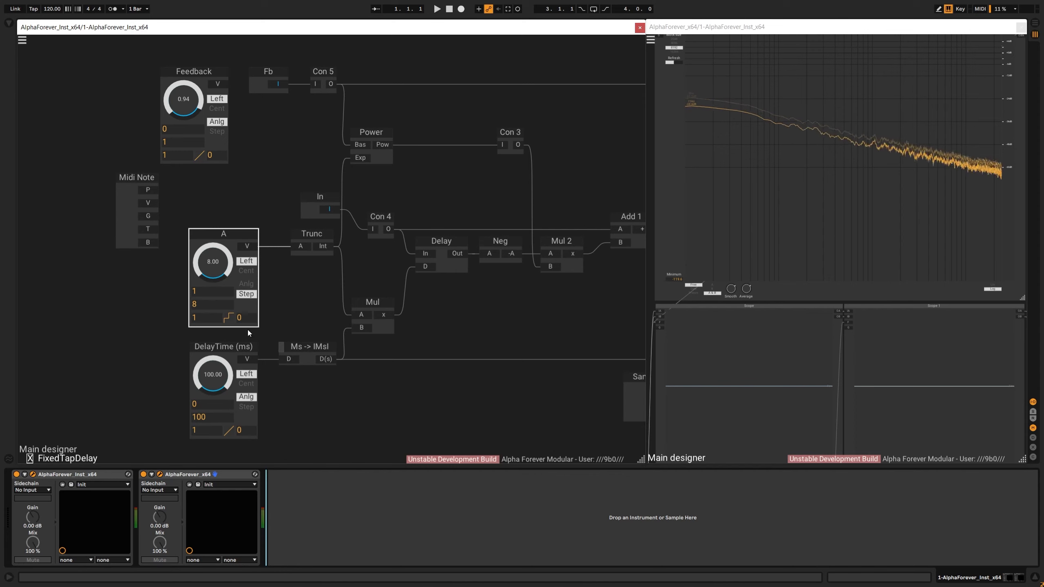
click(251, 347)
key(Delete)
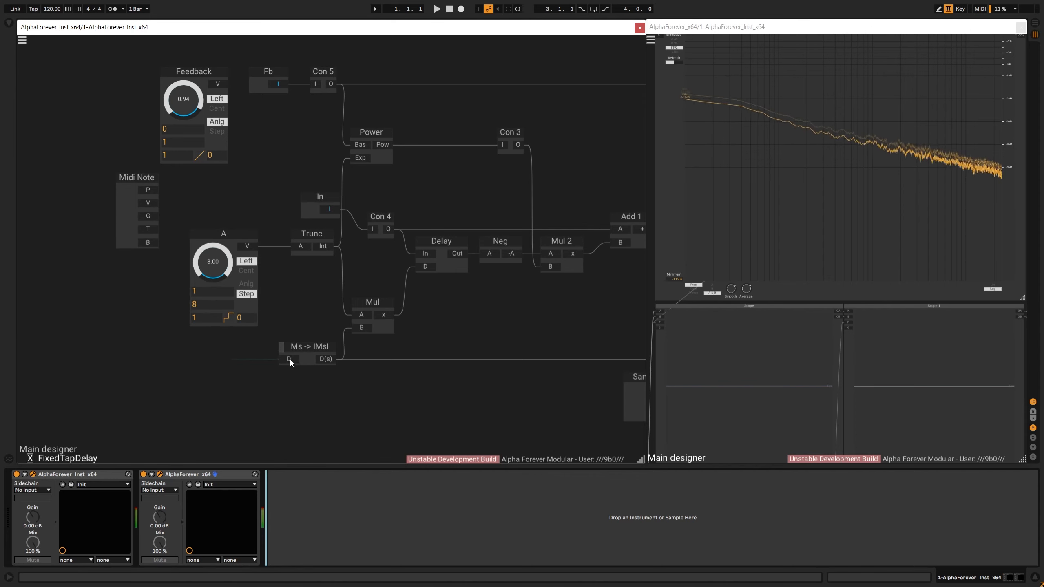
double_click(290, 359)
Replace the A knob feeding Trunc with a module input named Tap.
click(246, 236)
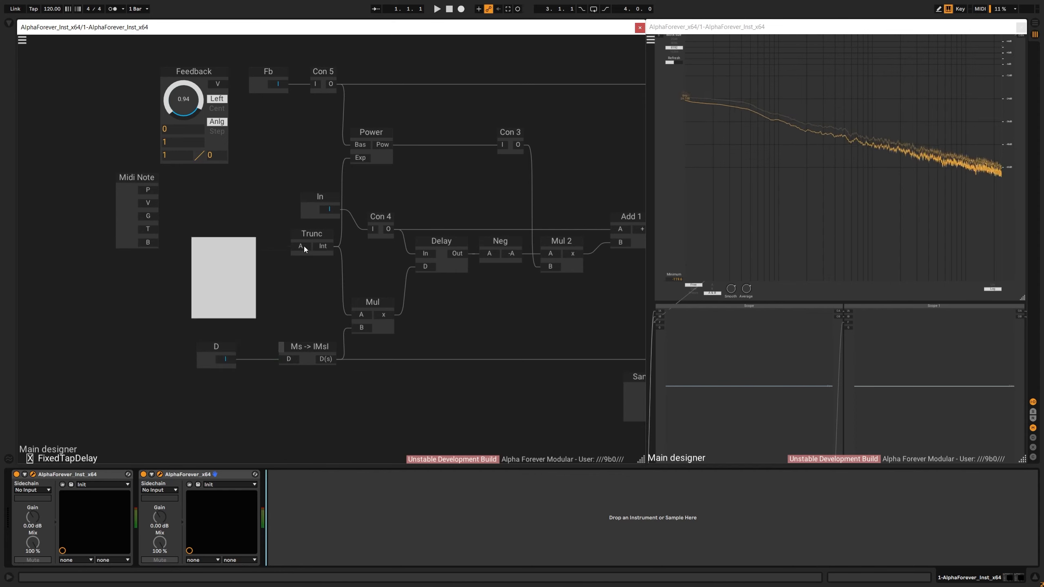
key(Delete)
double_click(301, 246)
text(T)
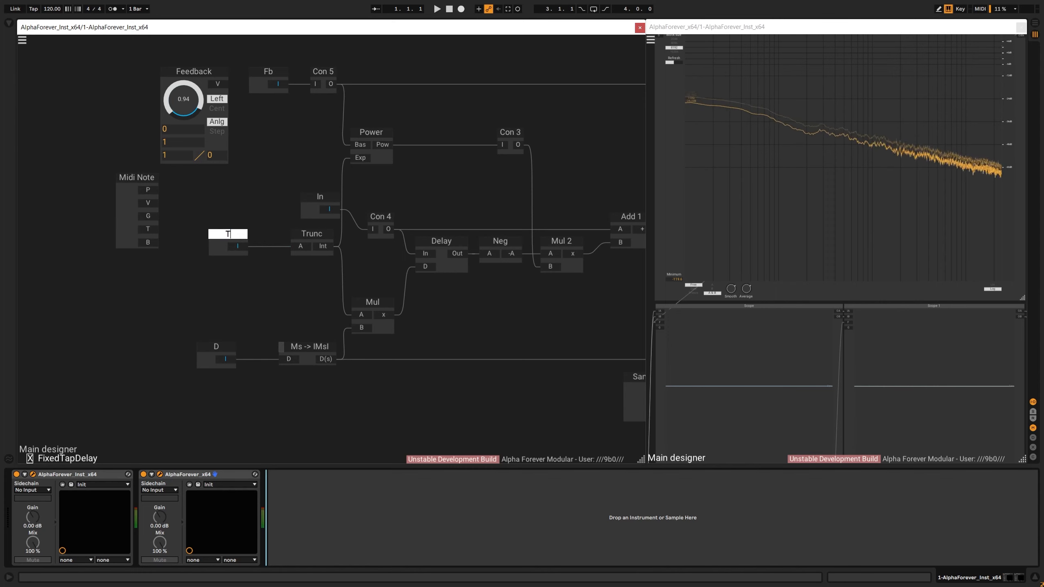
text(aps)
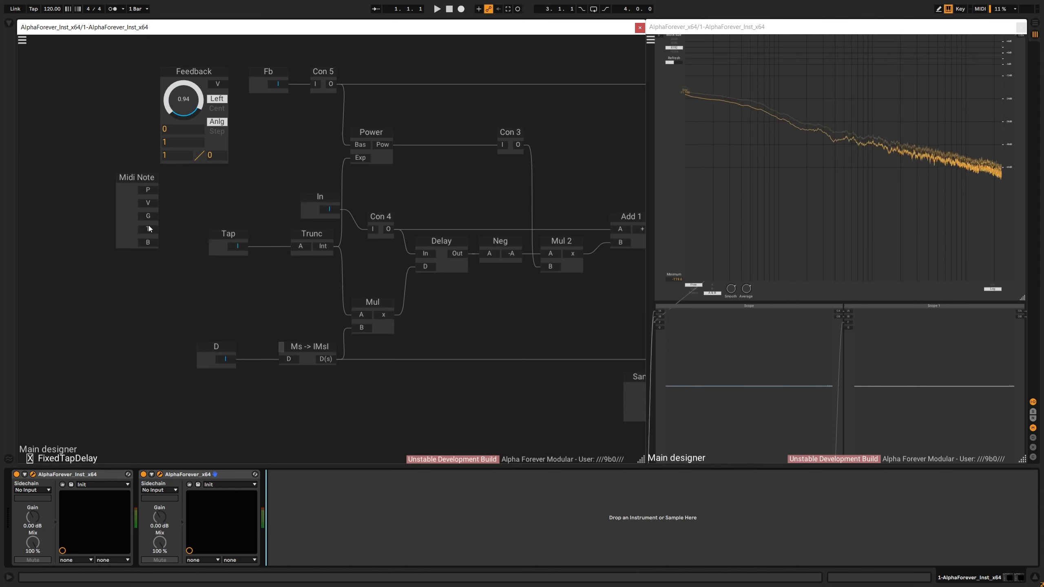
Delete the unused Midi Note module and Feedback knob from FixedTapDelay.
click(149, 227)
key(Delete)
click(212, 66)
key(Delete)
Add a module output named Out on Delay 1's Out, and return to the main designer.
scroll(249, 128, down, 3)
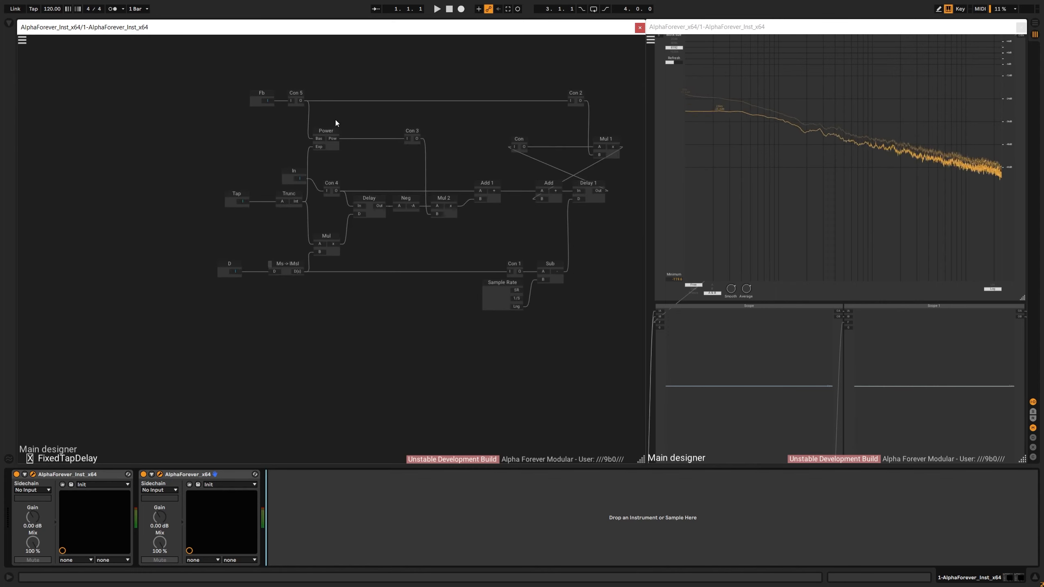
drag(433, 106, 240, 115)
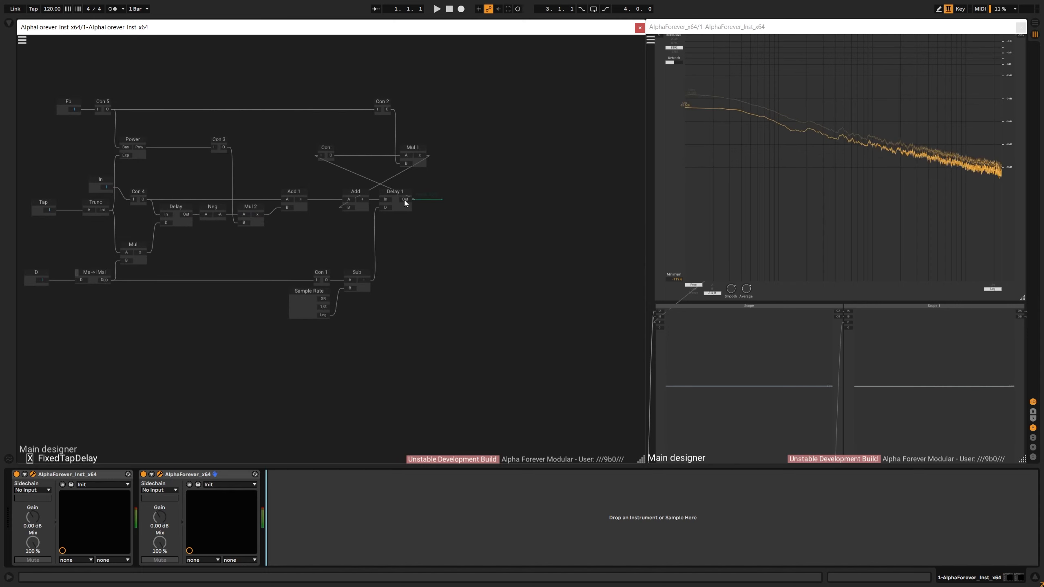
double_click(466, 166)
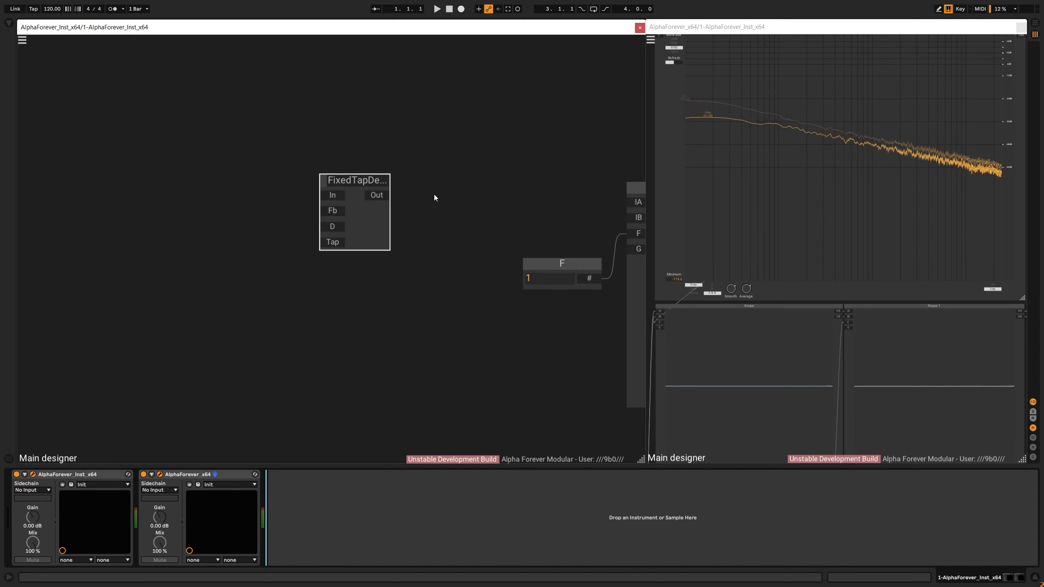
Shorten the FixedTapDelay module's name to FixedTap.
click(434, 194)
scroll(455, 192, down, 2)
drag(472, 190, 389, 207)
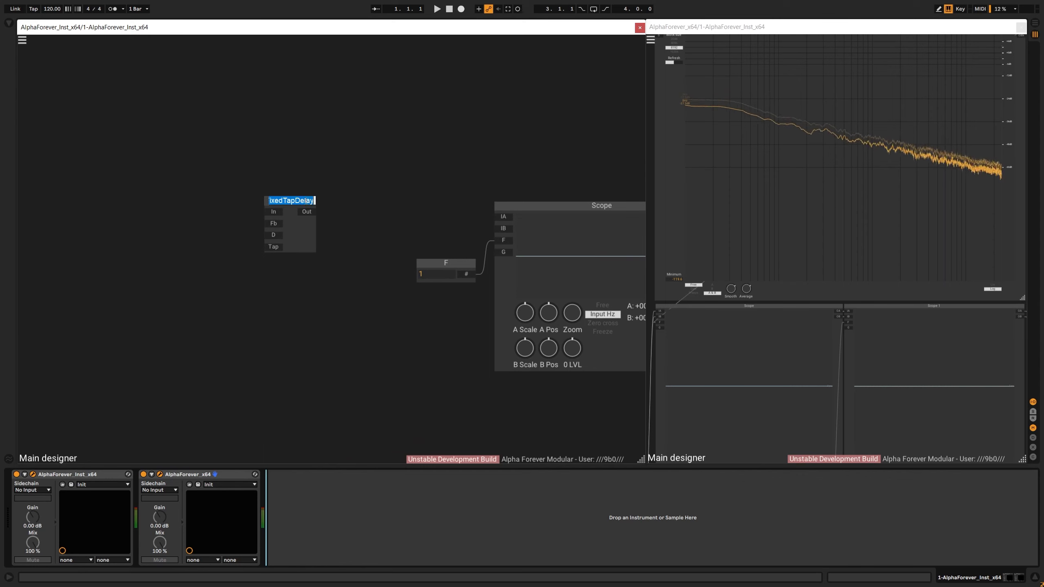
key(Right)
key(BackSpace)
key(BackSpace)
key(BackSpace)
key(BackSpace)
key(BackSpace)
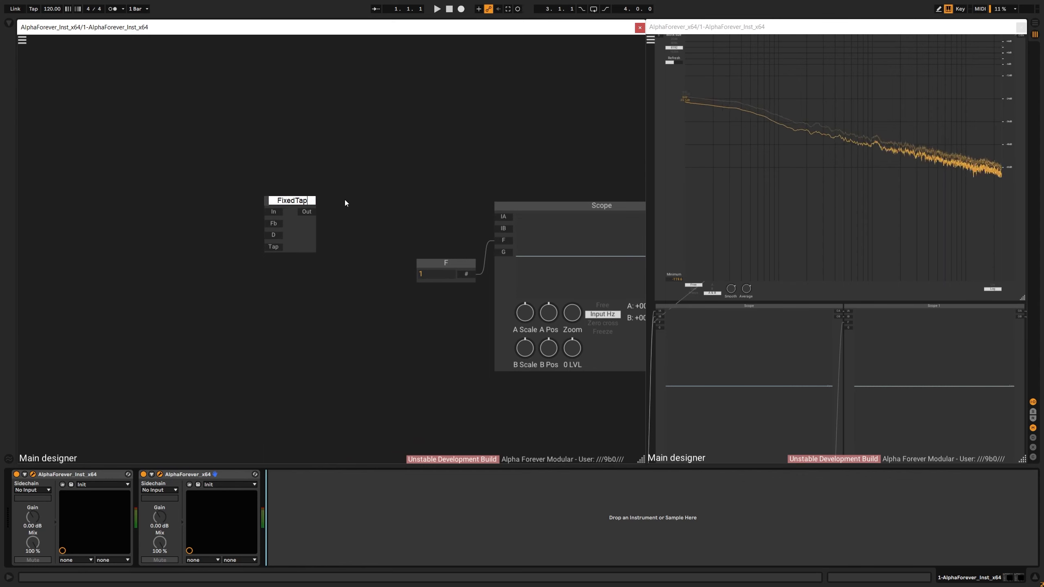
key(Return)
Connect FixedTap's Out to the Scope's IA input and line the module up with it.
drag(314, 201, 567, 211)
scroll(460, 225, up, 3)
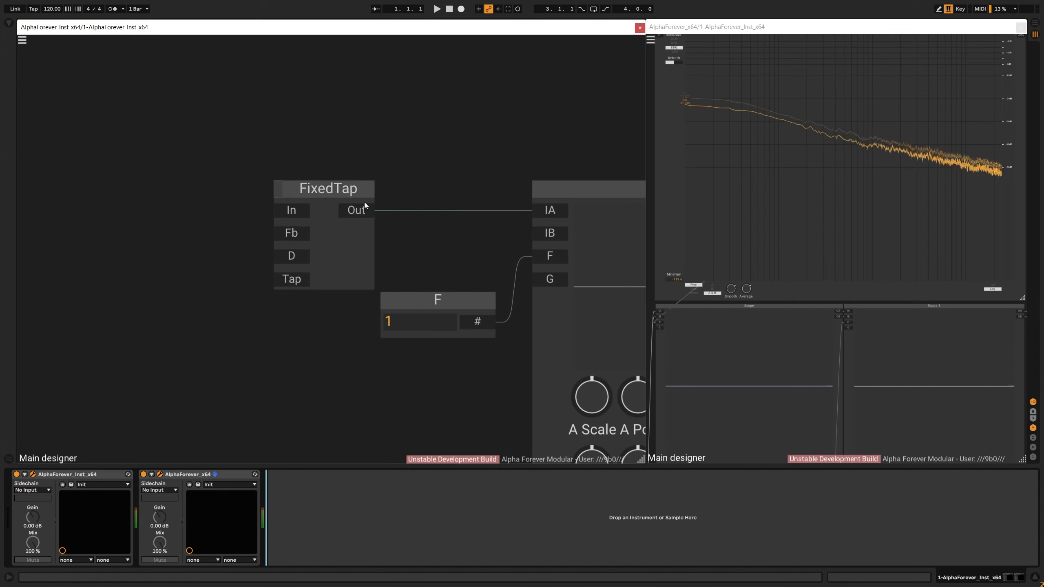
drag(360, 189, 319, 196)
Add an Env. follower Modulated well to the left of FixedTap.
scroll(141, 190, down, 4)
drag(142, 192, 314, 196)
right_click(82, 186)
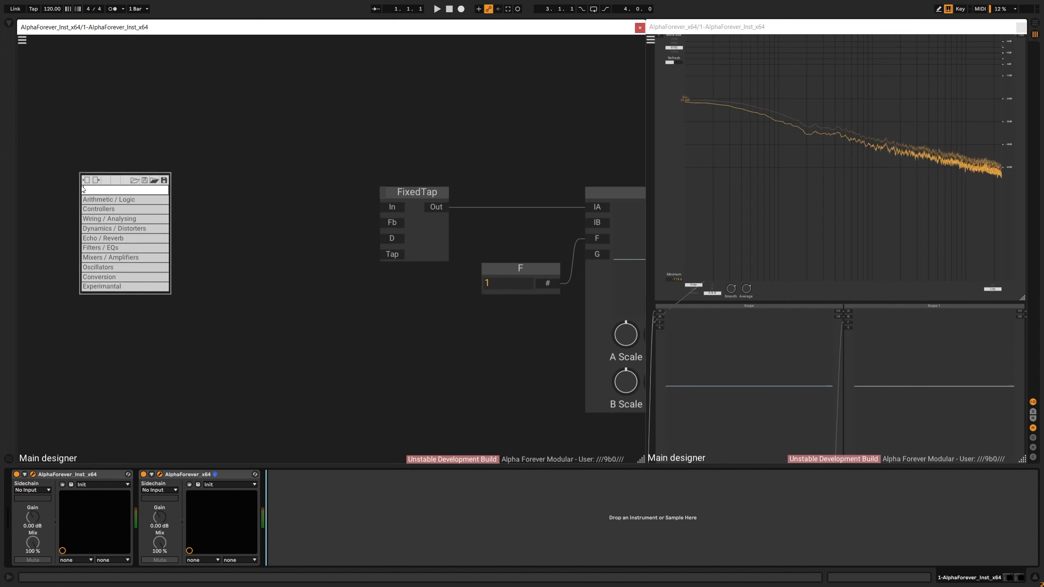
text(enve)
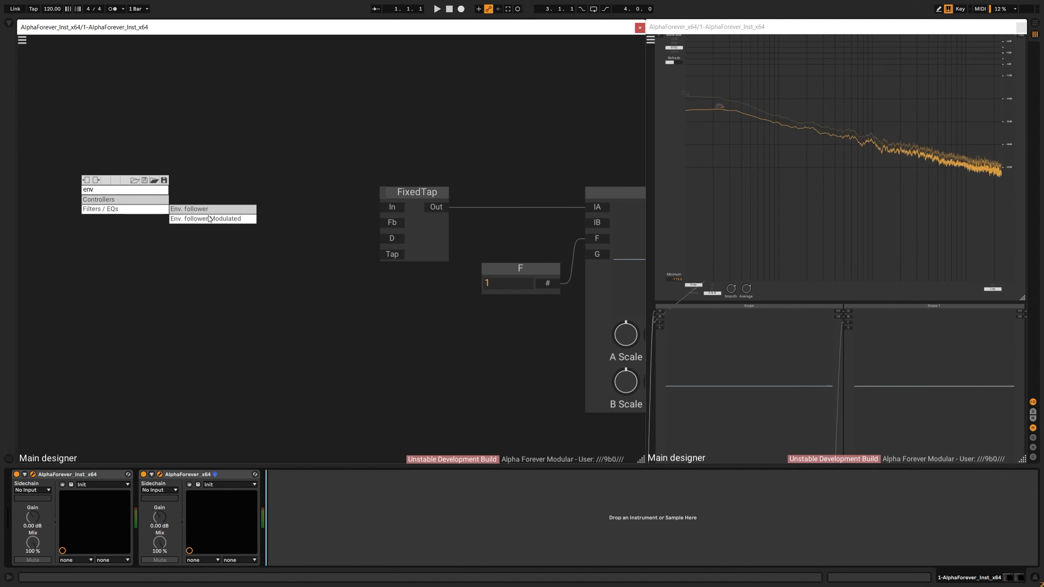
click(197, 220)
drag(222, 131, 459, 129)
drag(417, 168, 179, 172)
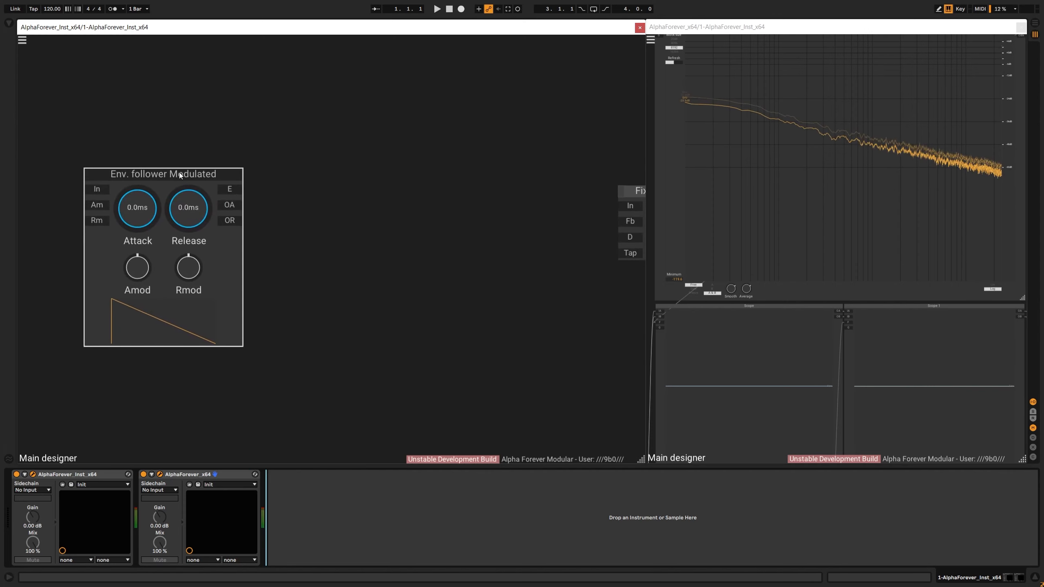
Add a Mul module fed by the envelope follower's E output, and set the follower's Release to 163.8 ms.
right_click(231, 191)
text(mu)
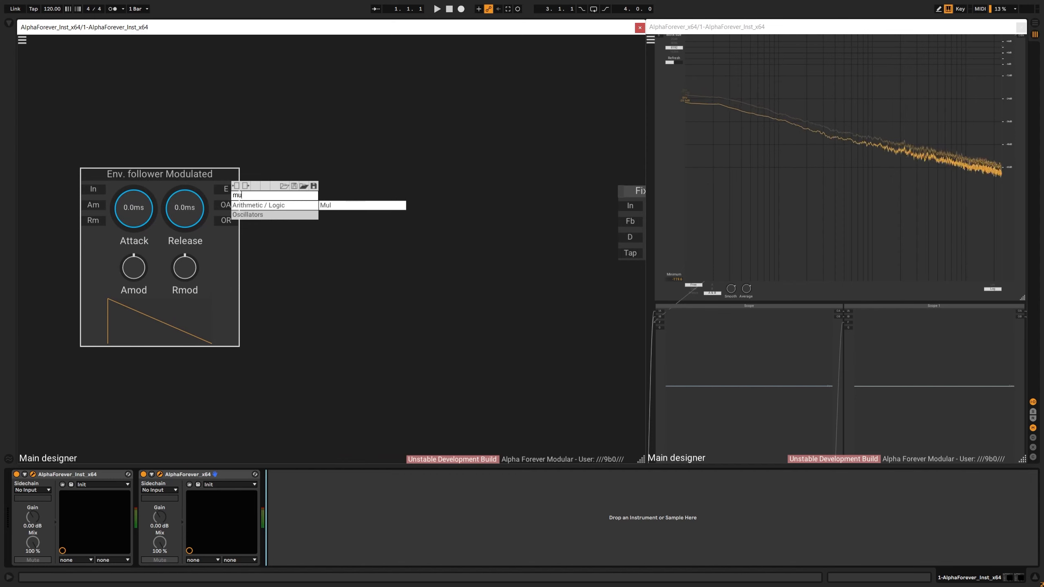
click(350, 205)
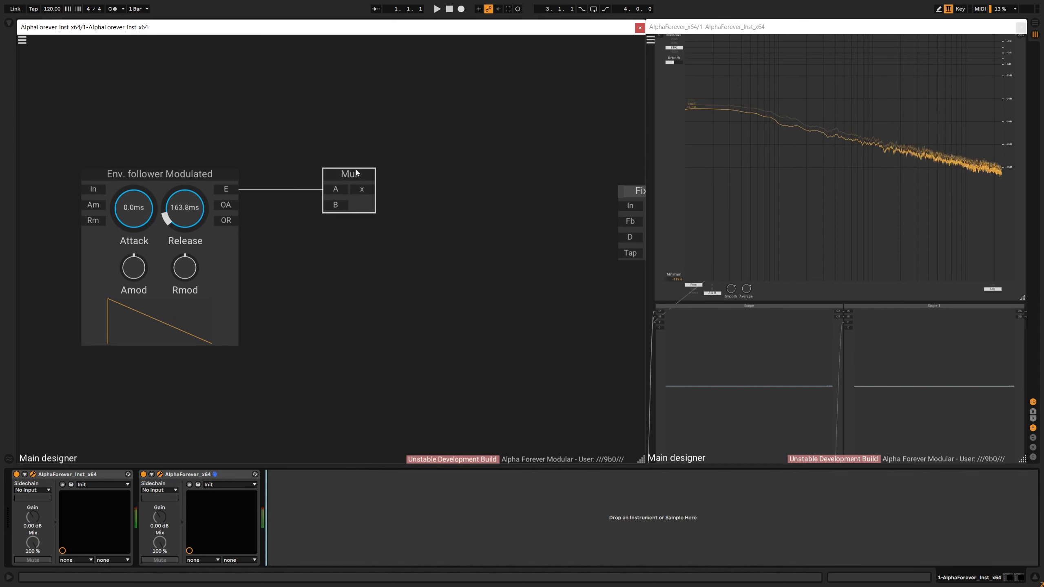
Add a knob on Mul's B input with a range of 1 to 16 and set it to 4.18.
double_click(333, 204)
drag(277, 193, 344, 180)
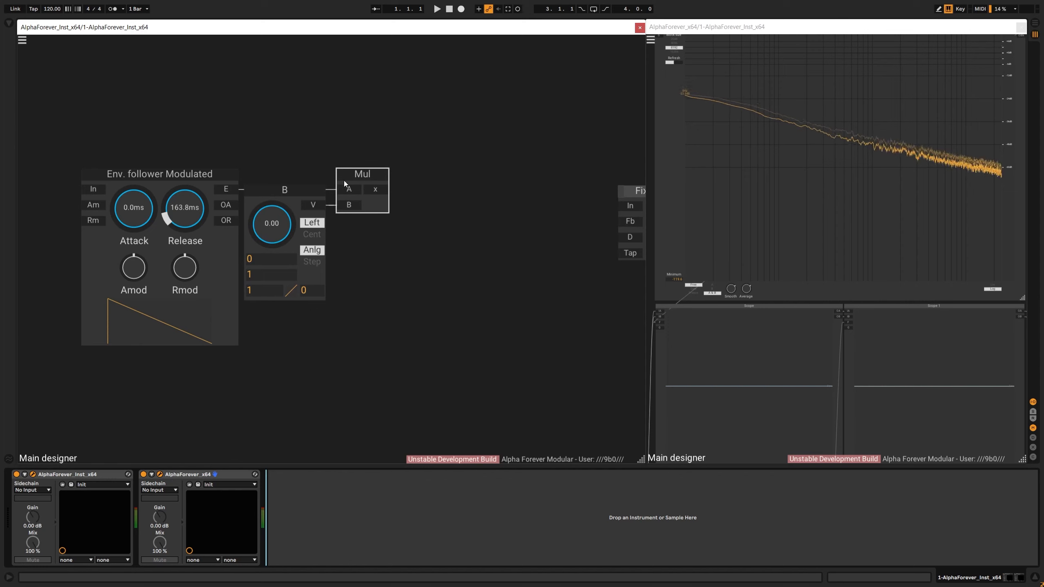
click(254, 263)
text(1)
key(Return)
click(256, 275)
text(16)
key(Return)
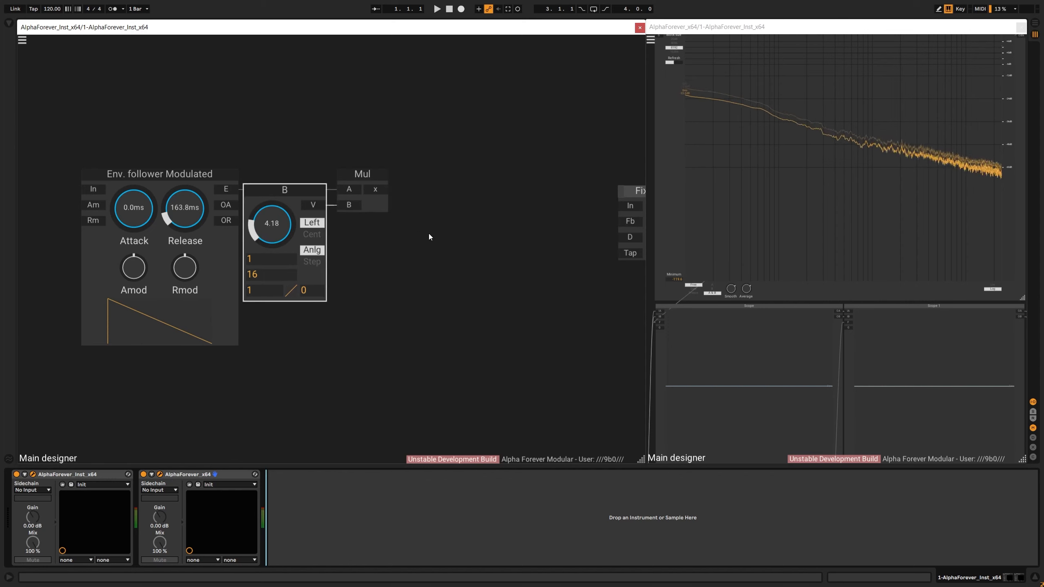
Add an arithmetic Sine module fed by Mul's output.
click(429, 234)
double_click(375, 189)
text(sine)
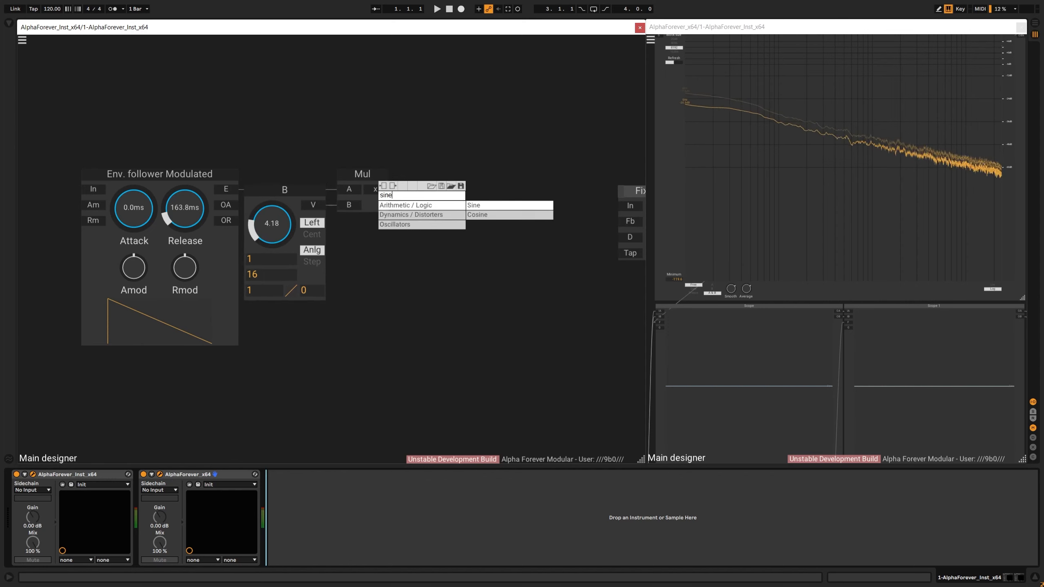
click(509, 205)
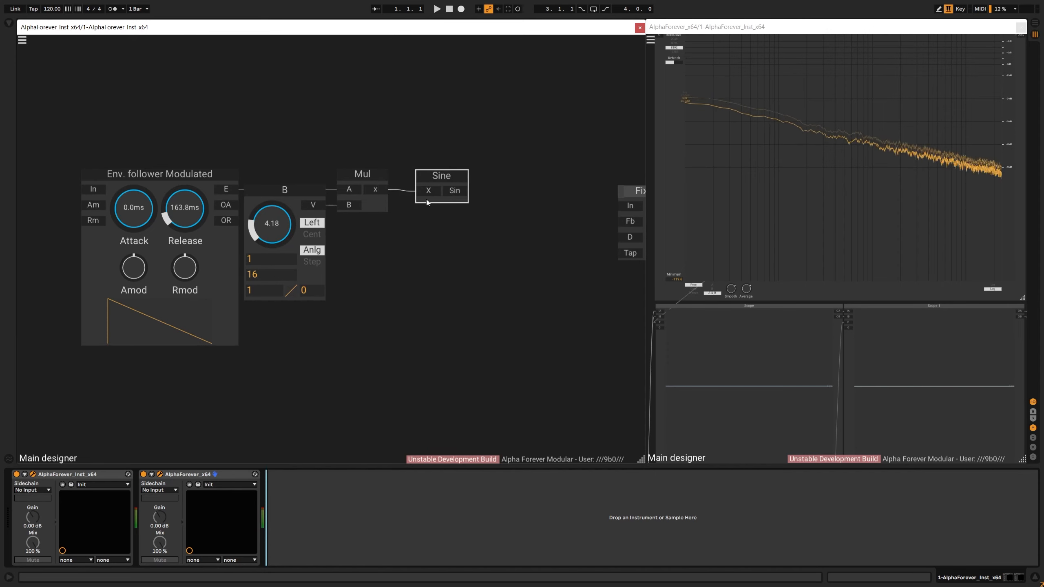
Add a Filter 1P Modulated after Sine with Cutoff 10.80, and connect its OHP output to FixedTap's In.
double_click(427, 190)
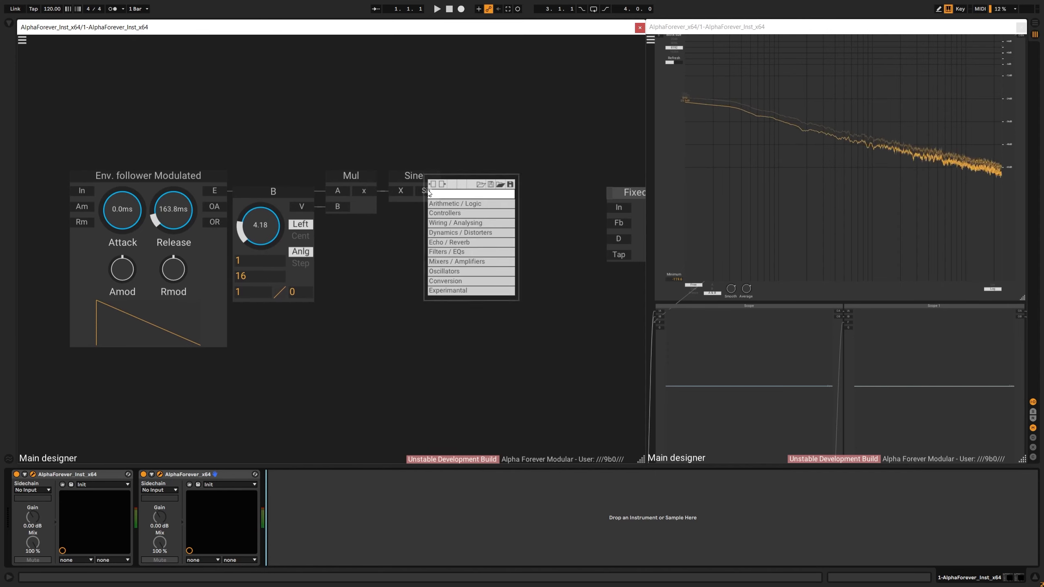
text(fil)
click(544, 214)
drag(537, 174, 485, 174)
drag(520, 240, 520, 272)
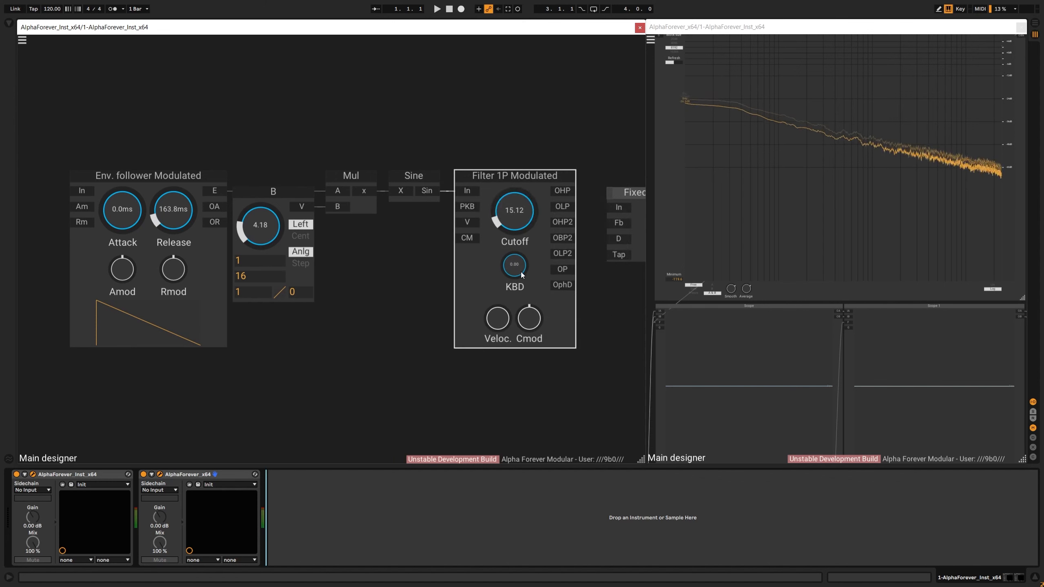
drag(569, 192, 611, 208)
Move the whole chain from the envelope follower to the filter down level with FixedTap.
scroll(432, 129, down, 2)
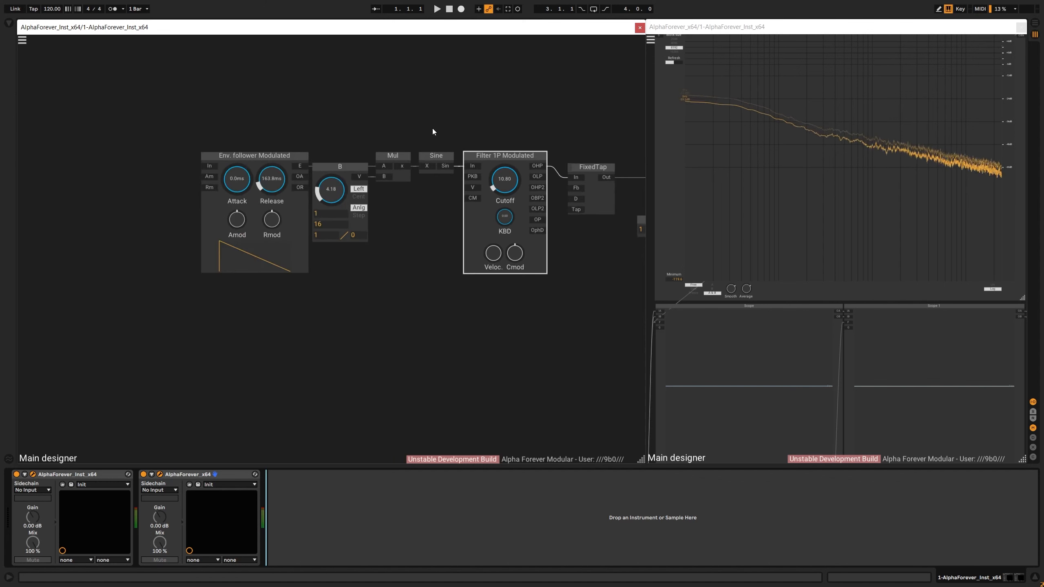
drag(144, 118, 577, 338)
drag(542, 157, 542, 168)
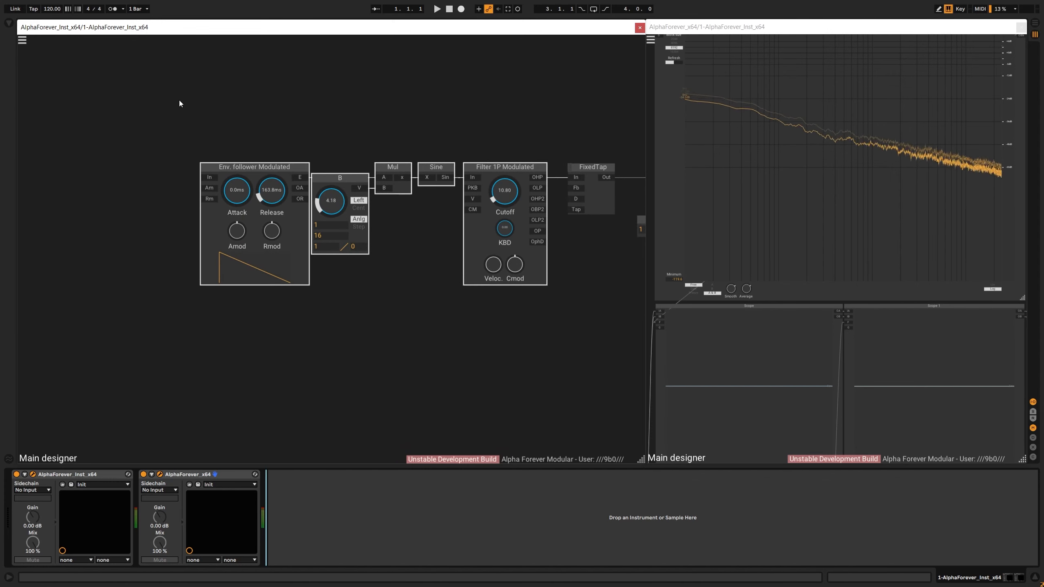
Add a Midi Note module left of the envelope follower and connect its T output to the follower's In.
drag(102, 146, 210, 166)
right_click(209, 166)
text(midi)
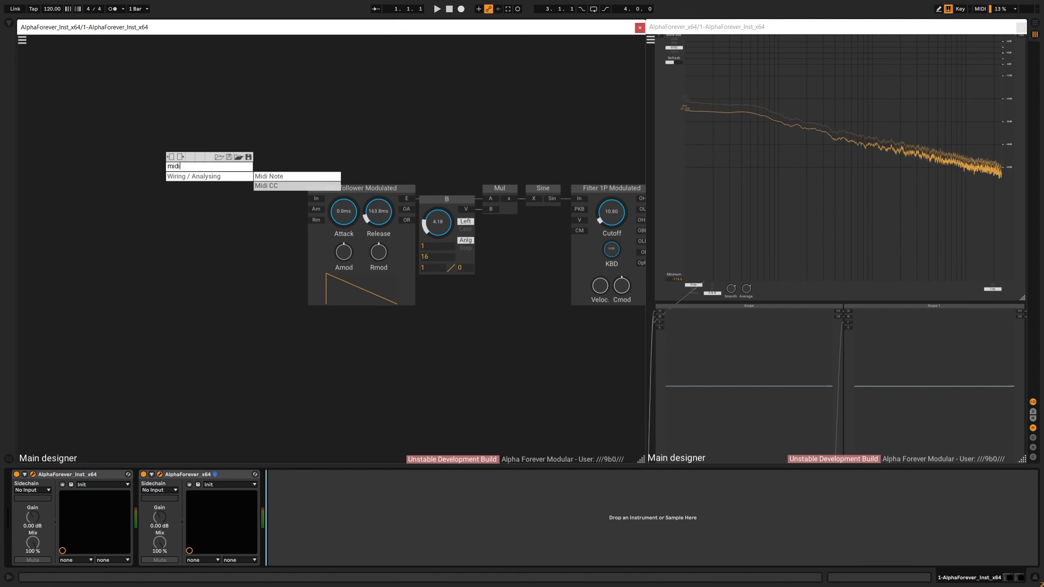
click(277, 178)
mouse_move(194, 188)
mouse_down()
mouse_move(316, 198)
mouse_move(189, 194)
mouse_up()
drag(177, 157, 262, 160)
Route the filter's OHP output through Scope channel B into Gain Lin, and raise Vol to 0.29.
drag(473, 152, 38, 142)
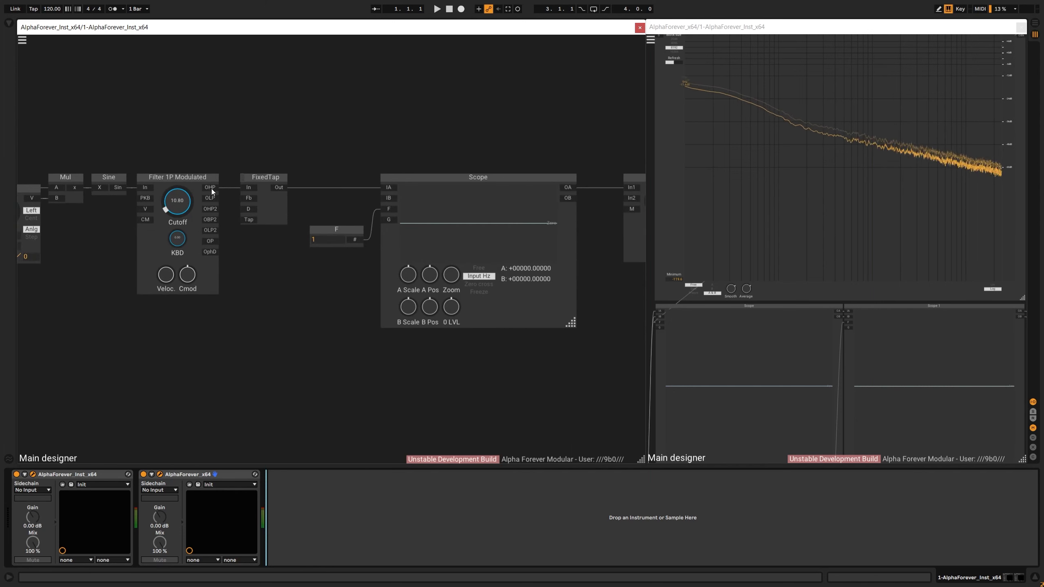
drag(211, 188, 395, 197)
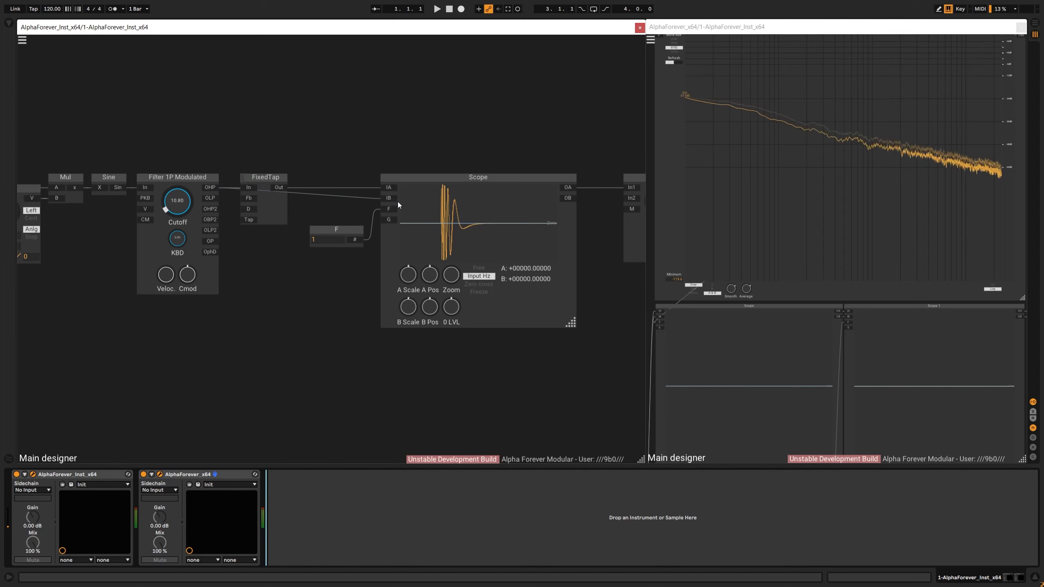
drag(497, 144, 316, 168)
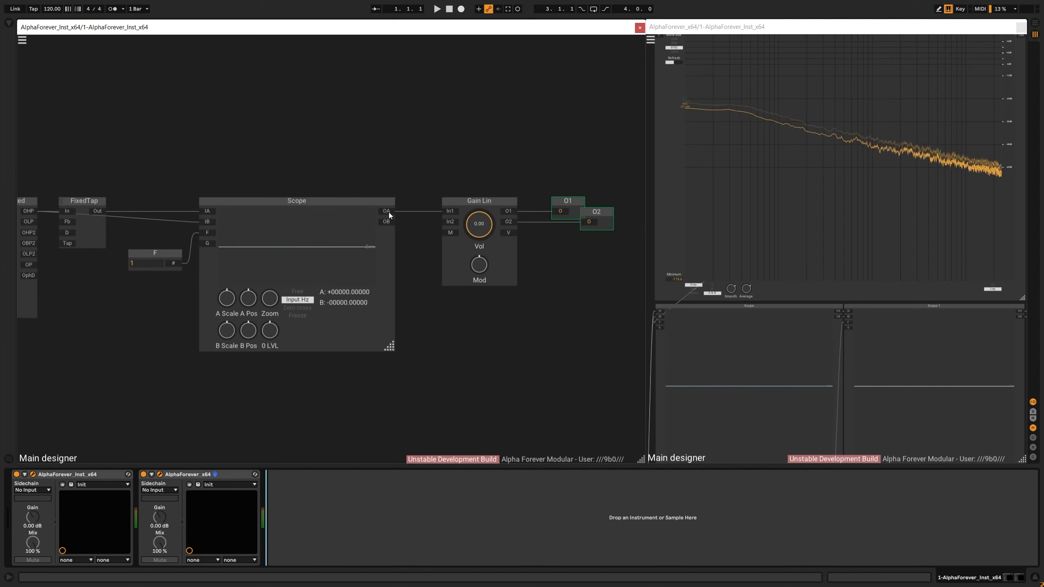
drag(387, 220, 488, 201)
Raise the knob feeding Mul's B input to about 8.7.
drag(252, 129, 696, 170)
drag(272, 279, 284, 251)
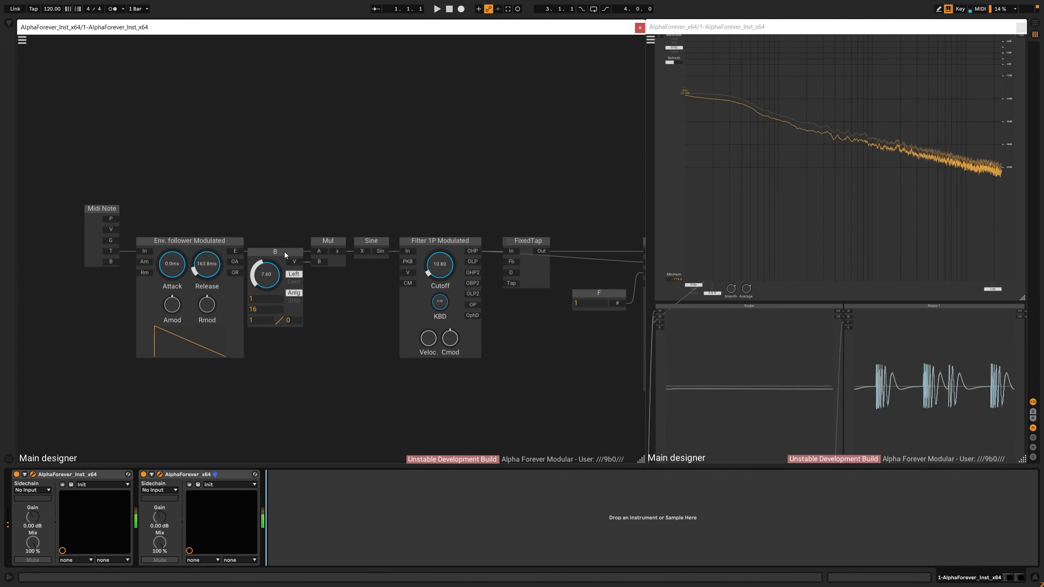
scroll(316, 191, down, 1)
scroll(317, 191, down, 1)
drag(509, 163, 411, 165)
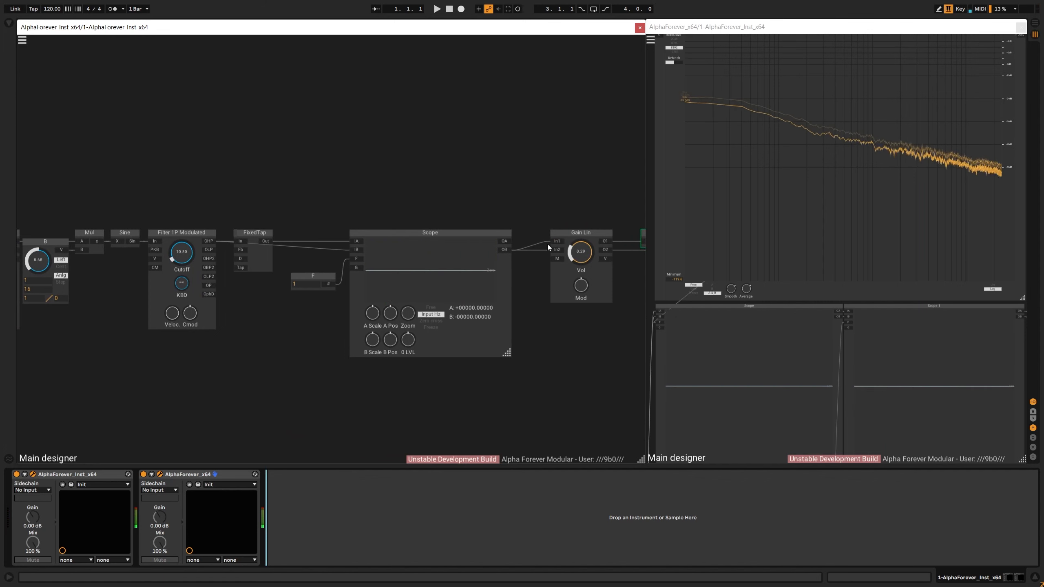
Feed both Gain Lin inputs from the Scope's OA output, and move FixedTap right next to the Scope.
drag(251, 161, 432, 160)
drag(552, 179, 342, 188)
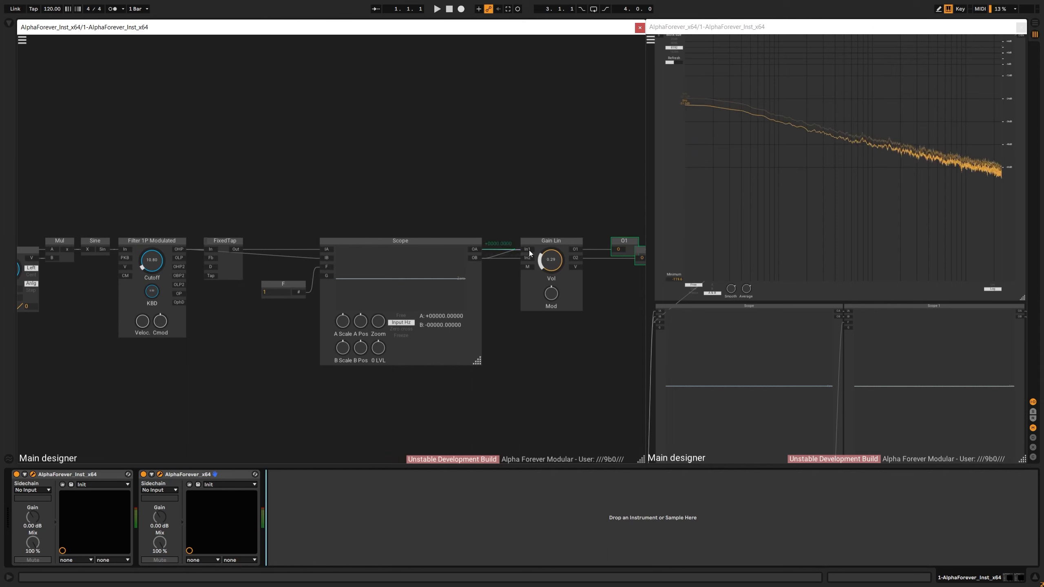
drag(281, 190, 490, 187)
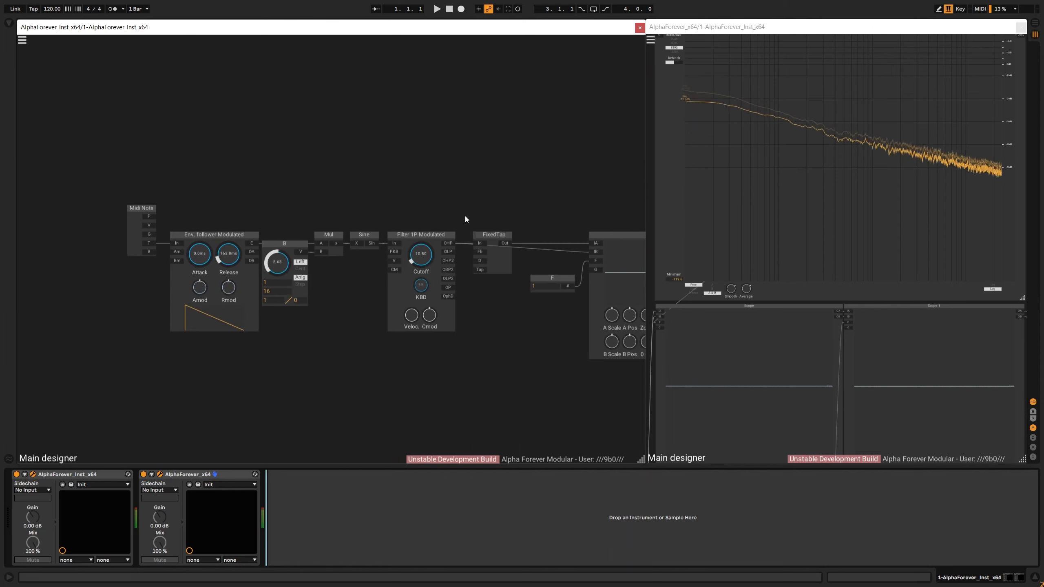
mouse_move(494, 234)
mouse_down()
mouse_move(545, 227)
mouse_move(591, 316)
mouse_up()
click(549, 193)
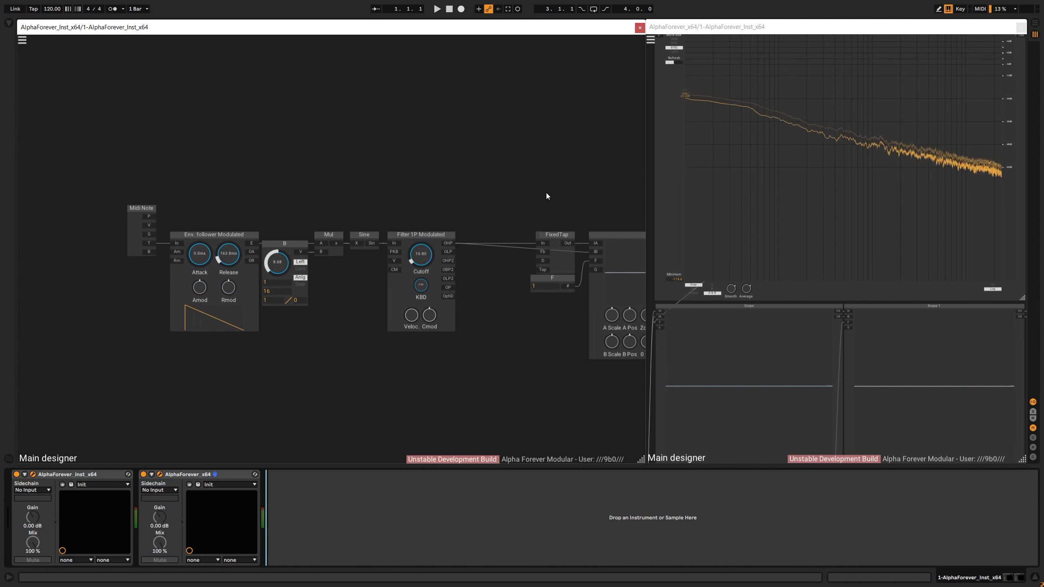
Create a constant on FixedTap's Fb input and set it to 0.9.
scroll(546, 192, up, 3)
drag(539, 292, 468, 293)
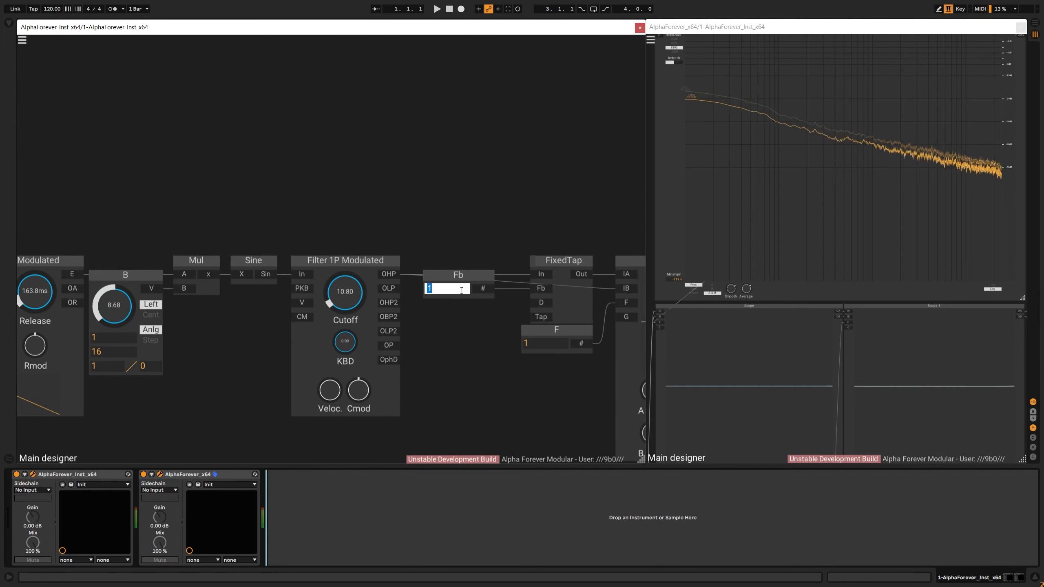
text(0.9)
key(Return)
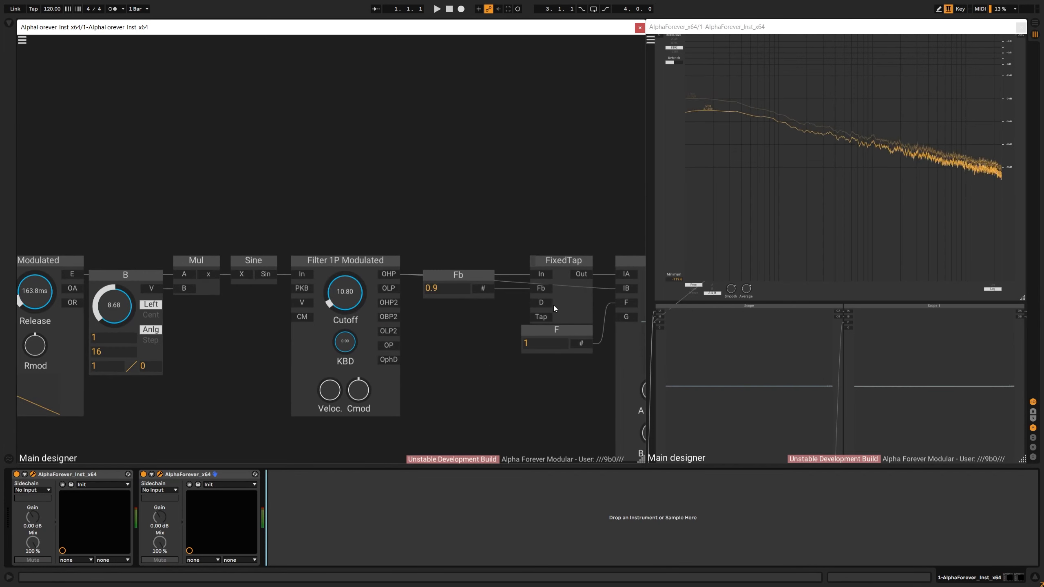
Create a constant on FixedTap's D input and set it to 100.
drag(541, 302, 452, 305)
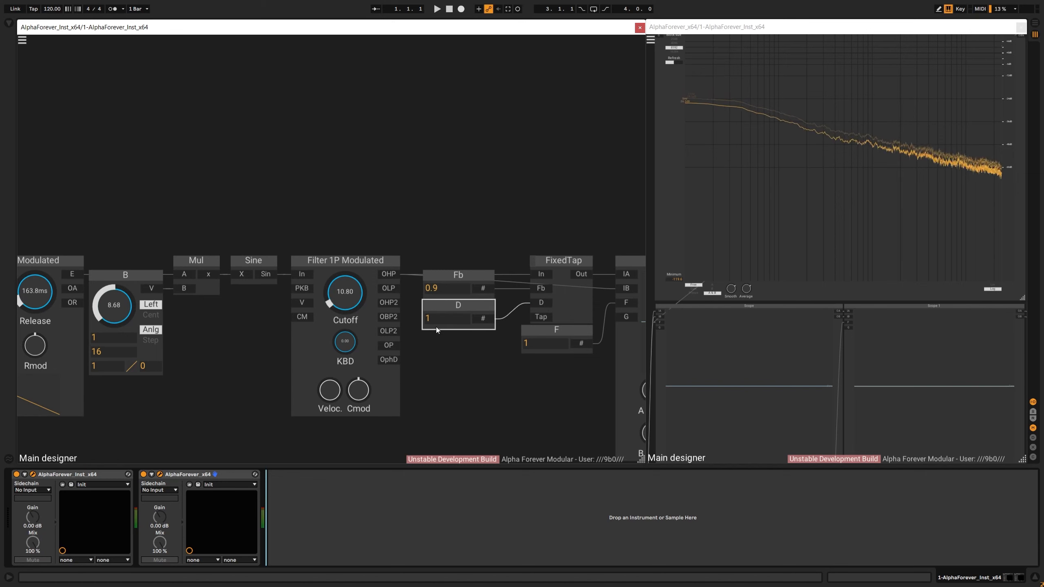
double_click(437, 321)
text(100)
key(Return)
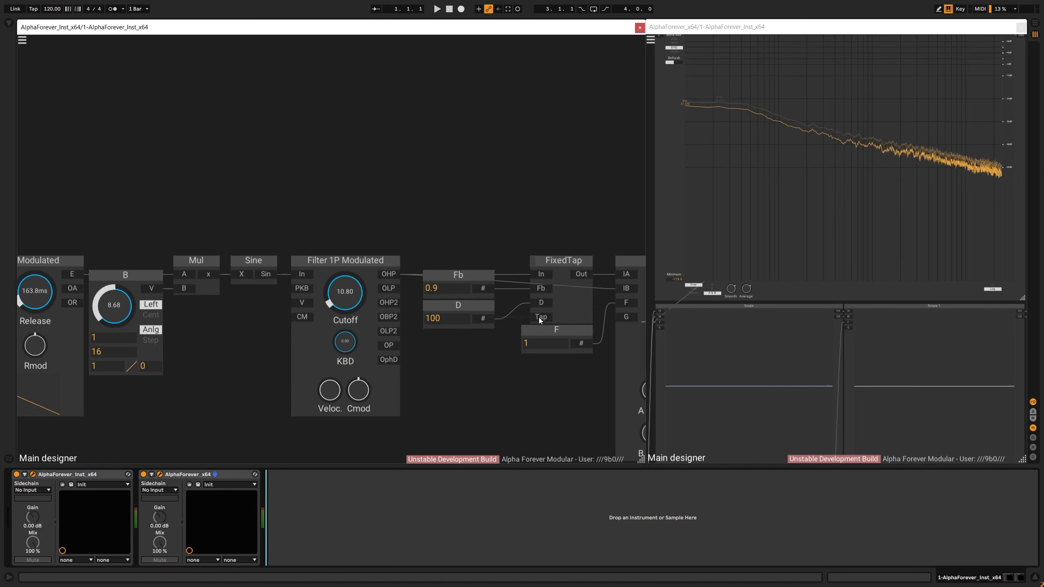
Create a constant on FixedTap's Tap input and set it to 4.
drag(538, 317, 467, 341)
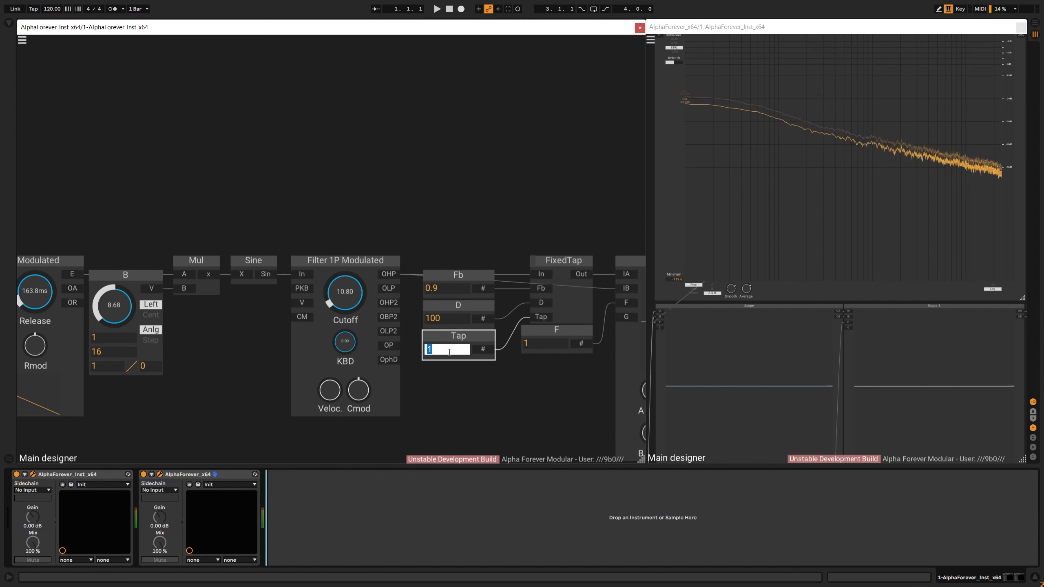
text(4)
key(Return)
scroll(479, 390, down, 1)
drag(508, 389, 336, 354)
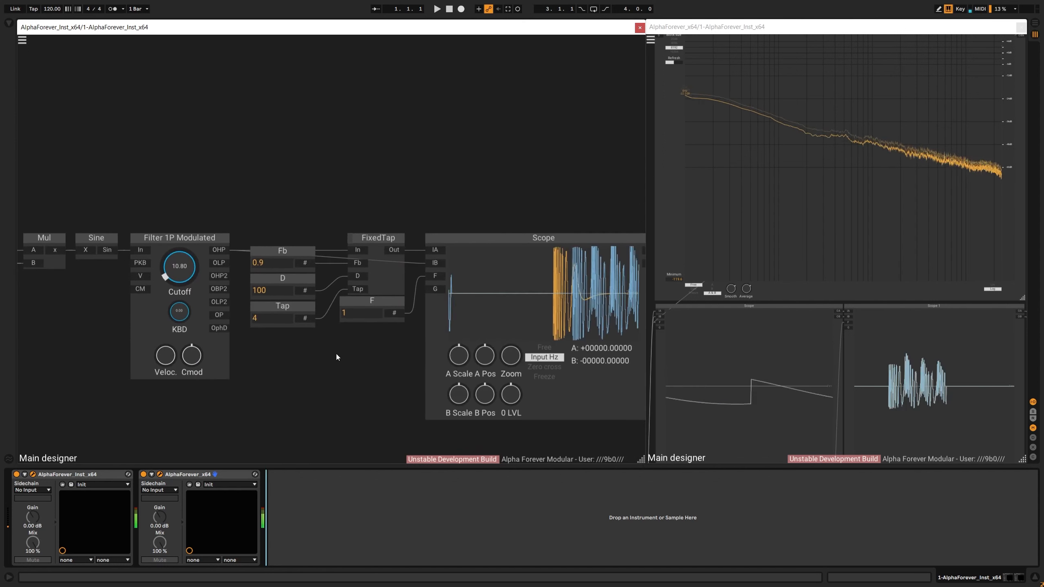
Set the Fb constant to 0.3.
scroll(336, 357, down, 2)
double_click(290, 291)
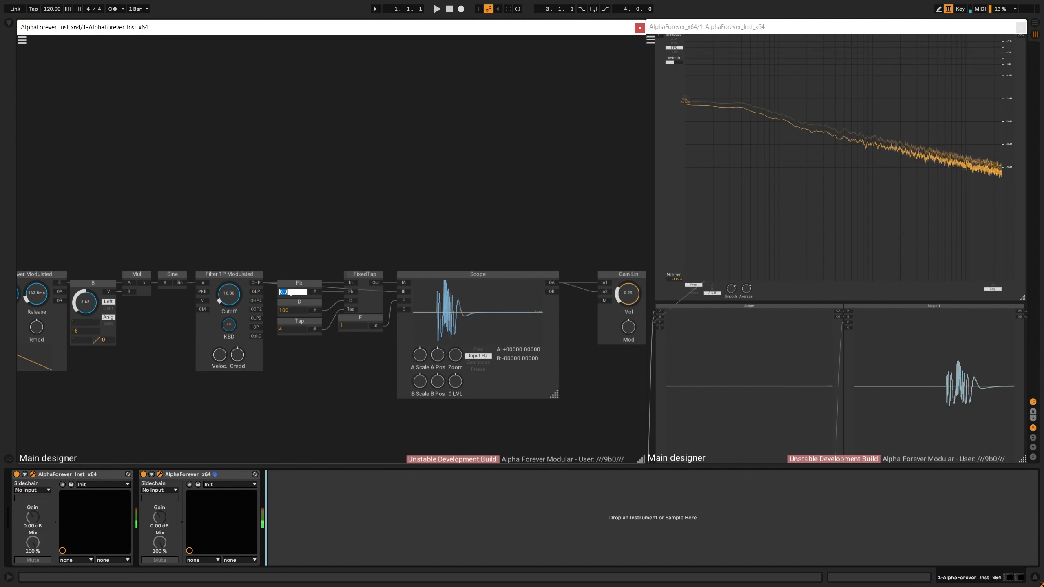
text(0.3)
key(Return)
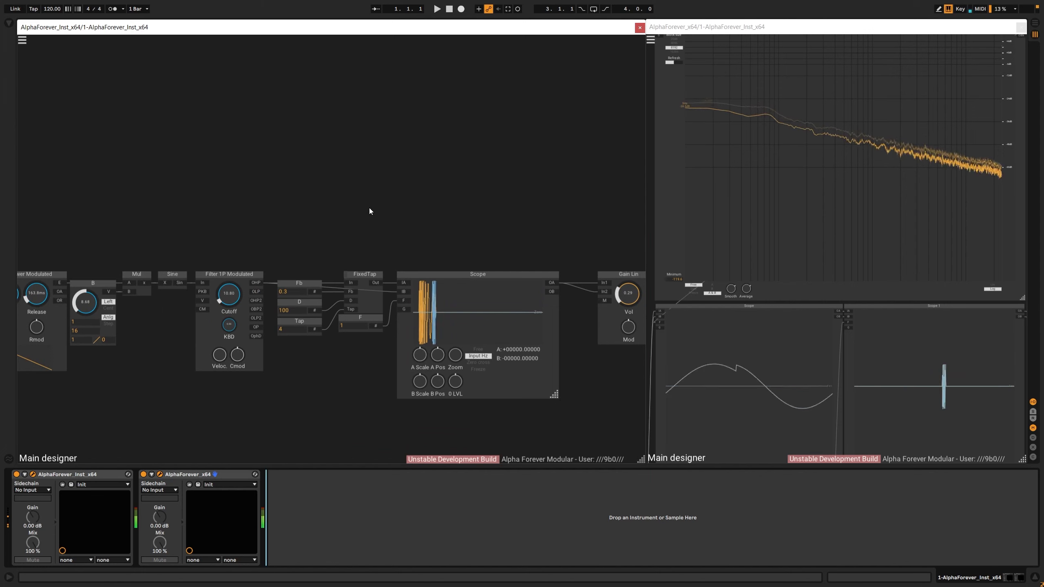
Set the Fb constant to 1.
double_click(303, 291)
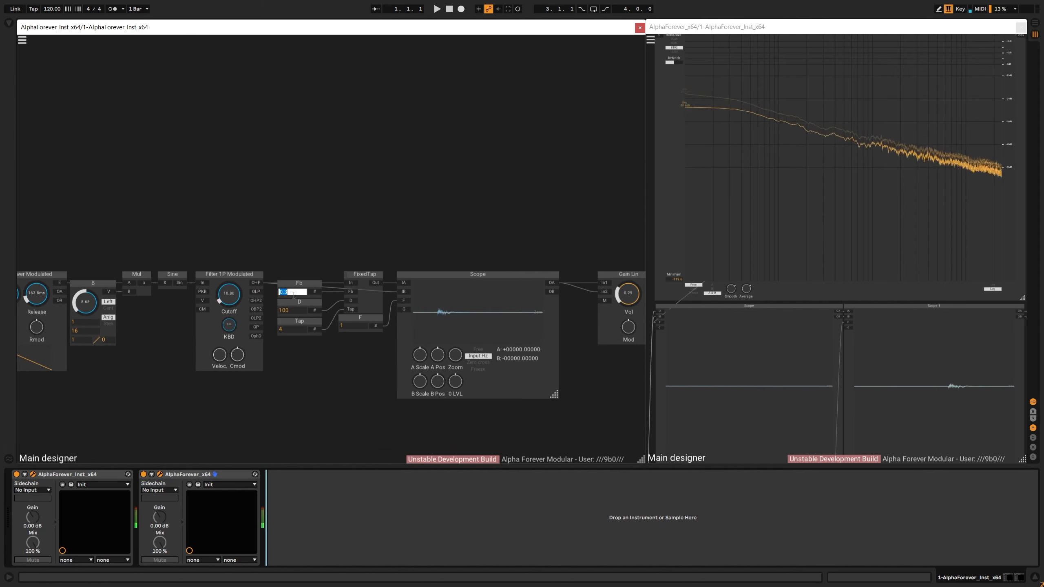
text(1)
click(320, 233)
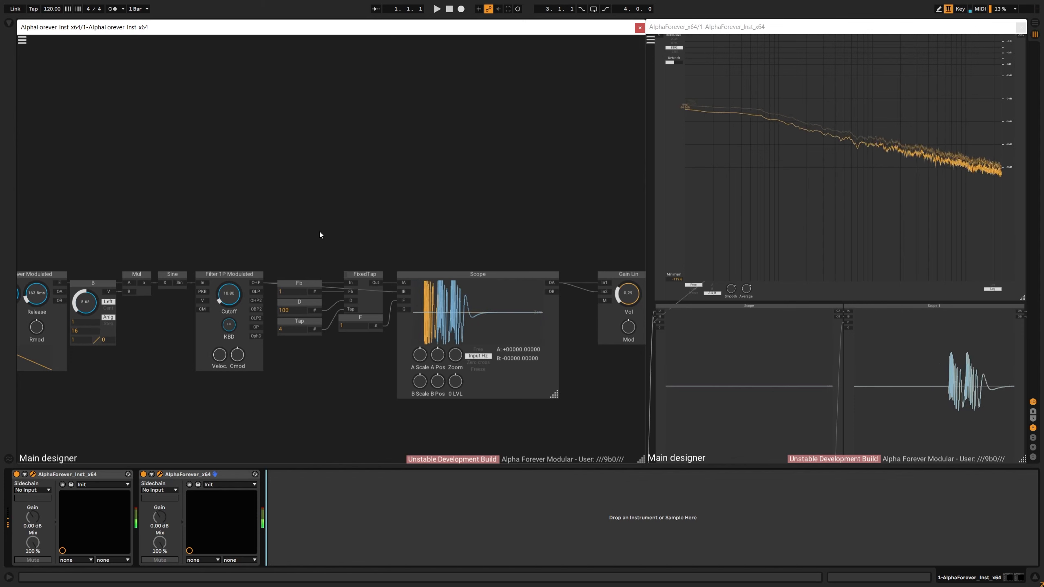
Shift the chain from Midi Note to FixedTap left, leaving room for a module before the Scope.
scroll(320, 232, down, 1)
drag(319, 232, 378, 235)
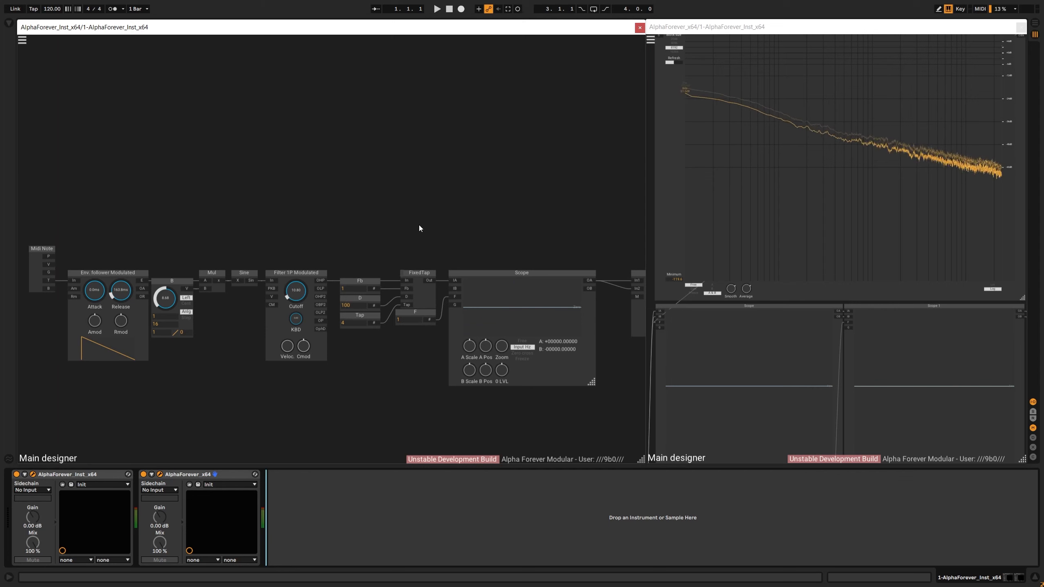
drag(222, 213, 296, 213)
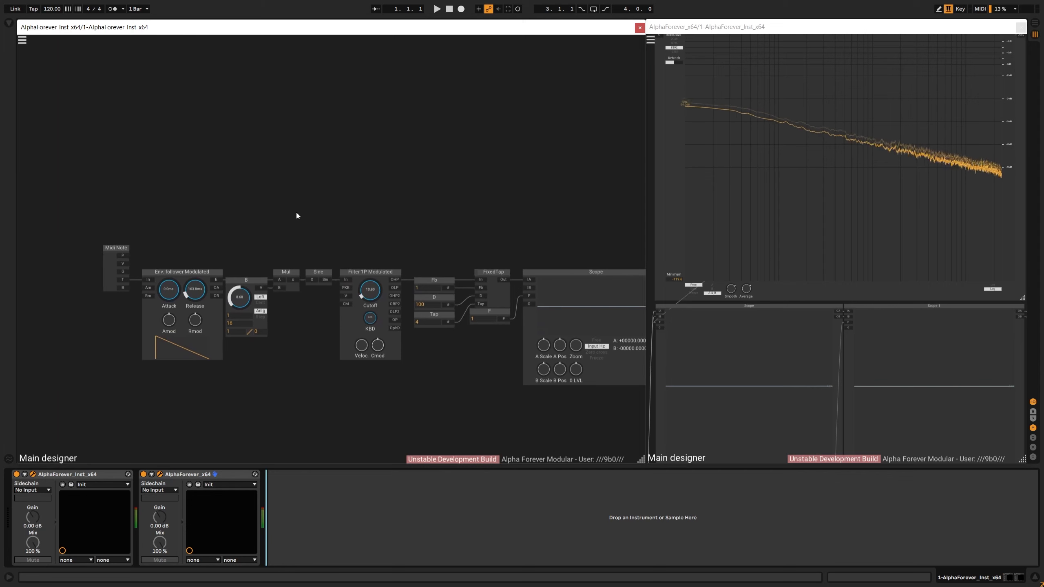
drag(75, 209, 522, 408)
drag(493, 291, 442, 265)
Insert a Crossfade GUI before the Scope, feeding A from the filter's OHP and B from FixedTap, with its output going to the Scope's IA.
double_click(441, 265)
text(cros)
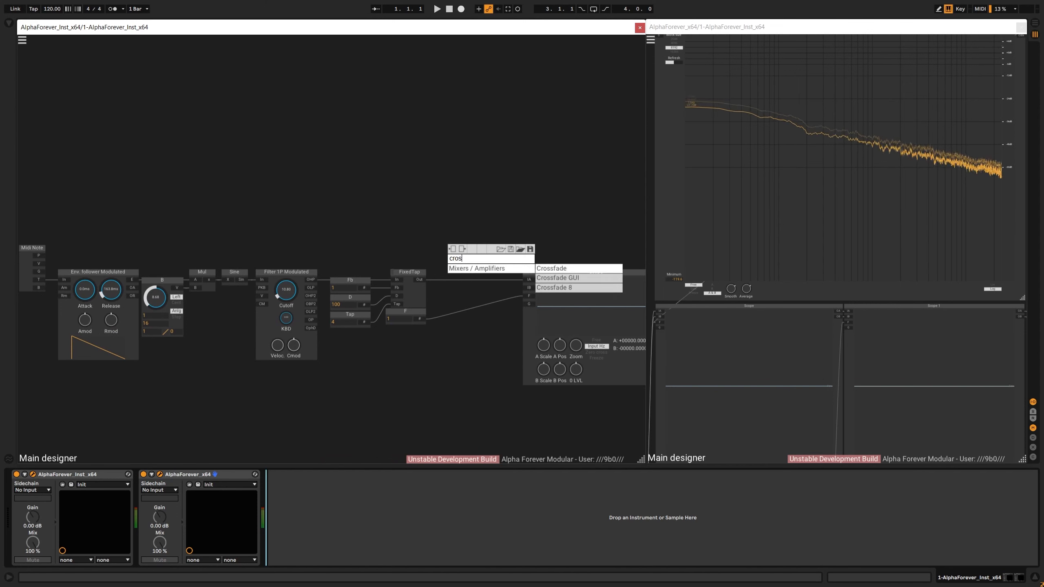
click(558, 278)
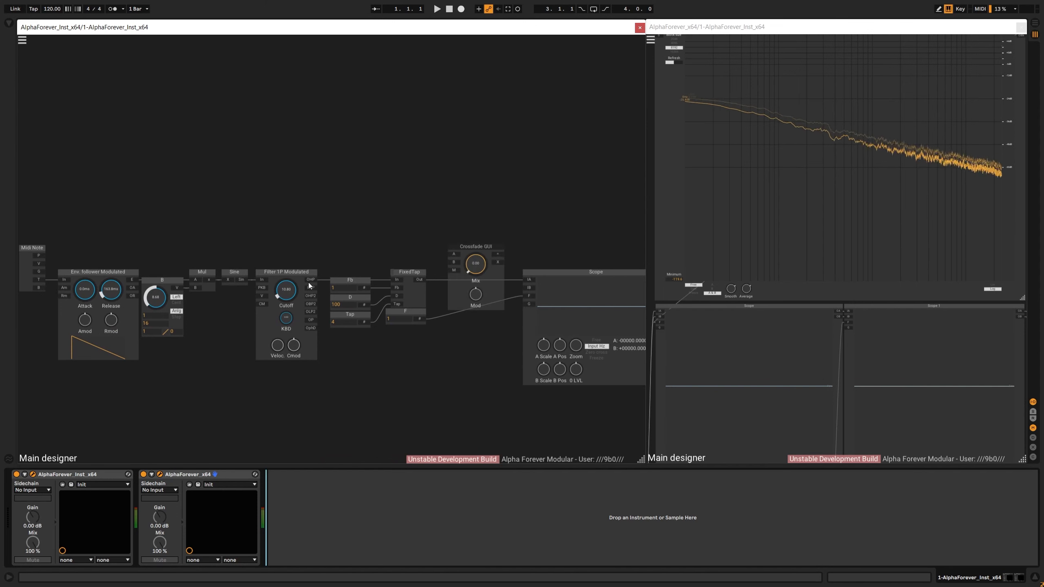
drag(310, 279, 460, 266)
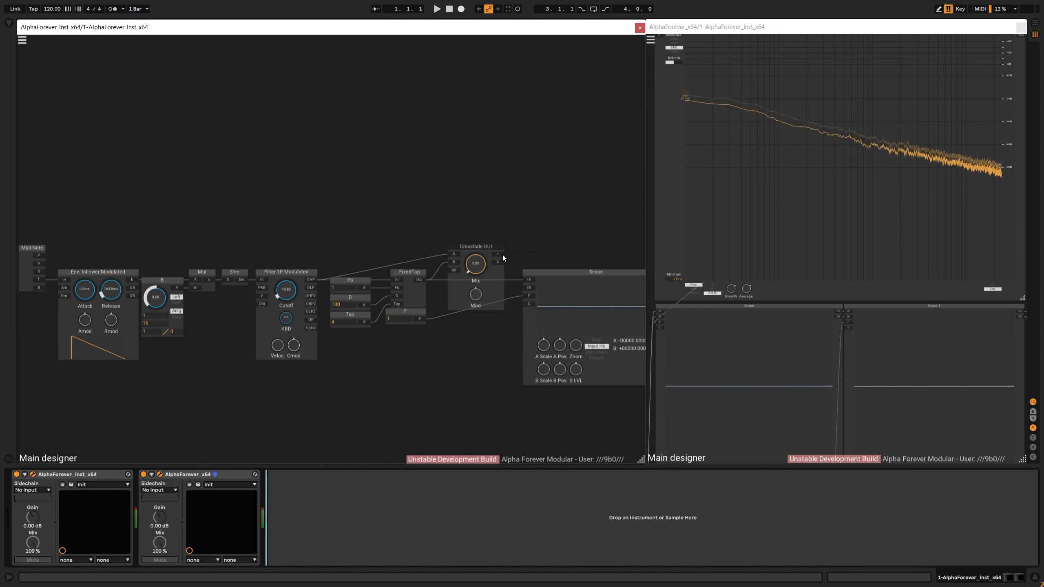
drag(525, 282, 525, 281)
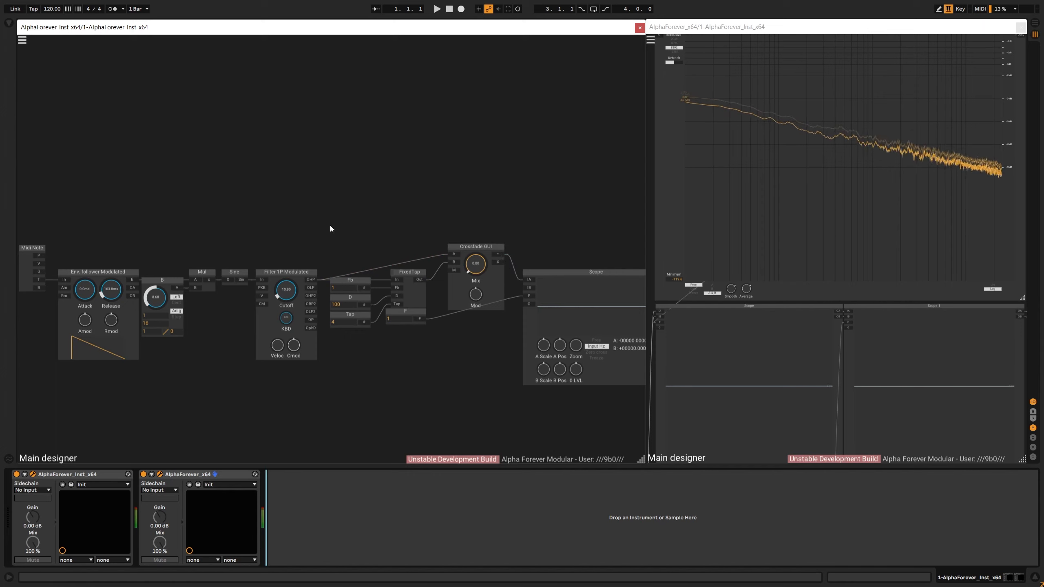
Move the F constant up out of the way and lower Crossfade GUI, FixedTap and its constants to align Crossfade GUI with the Scope.
drag(405, 318, 501, 173)
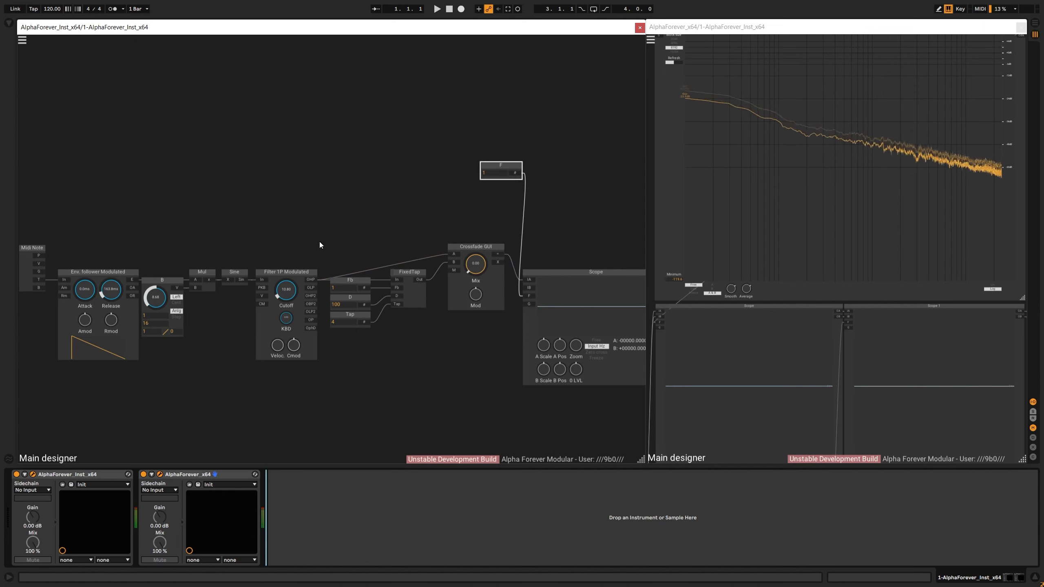
drag(320, 245, 495, 376)
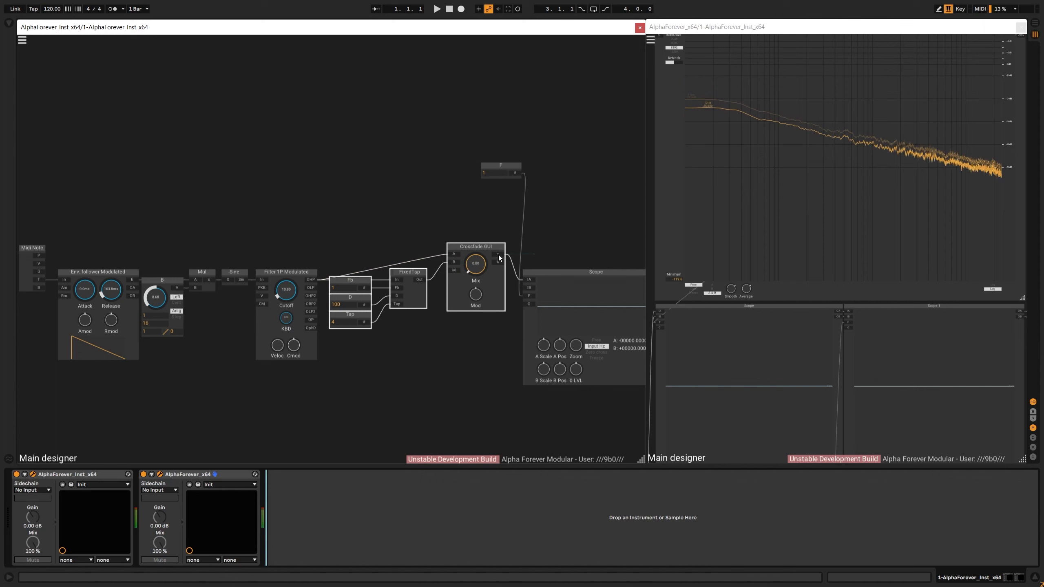
drag(499, 258, 499, 283)
click(454, 254)
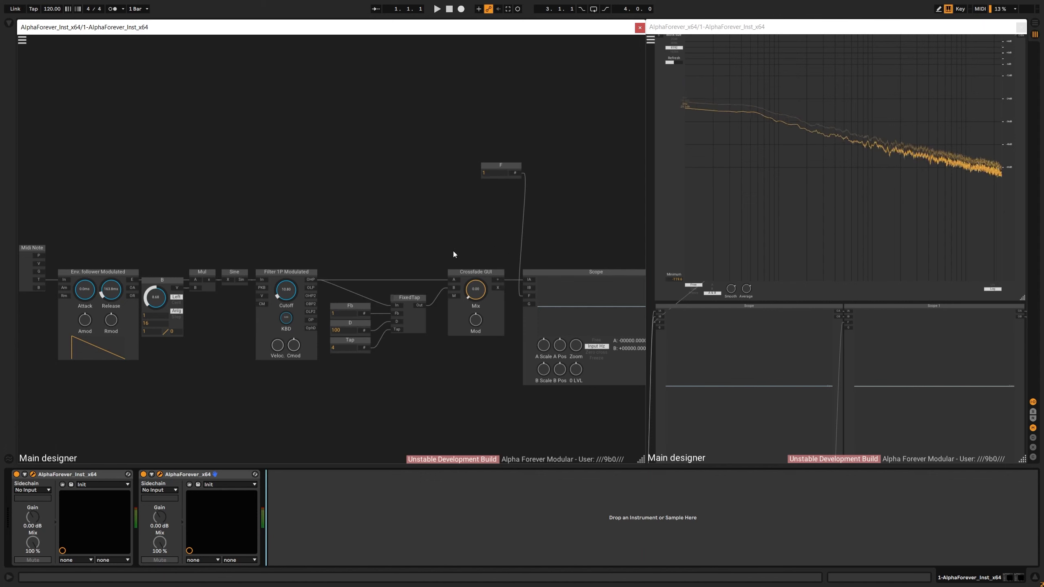
Stack the Fb, D and Tap constants beneath the filter and move FixedTap right beside the filter.
click(317, 292)
drag(375, 380, 313, 263)
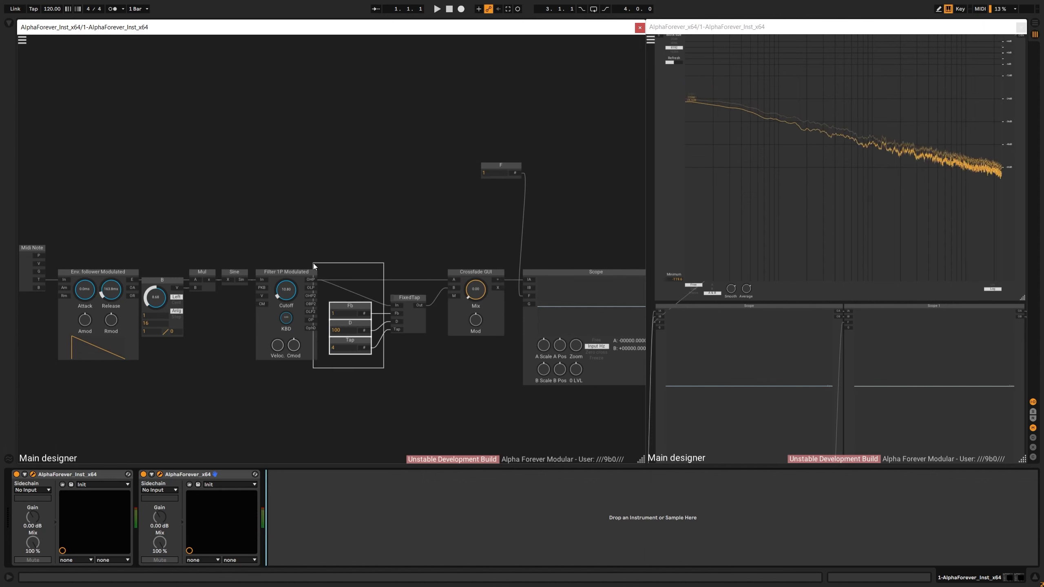
drag(358, 309, 302, 365)
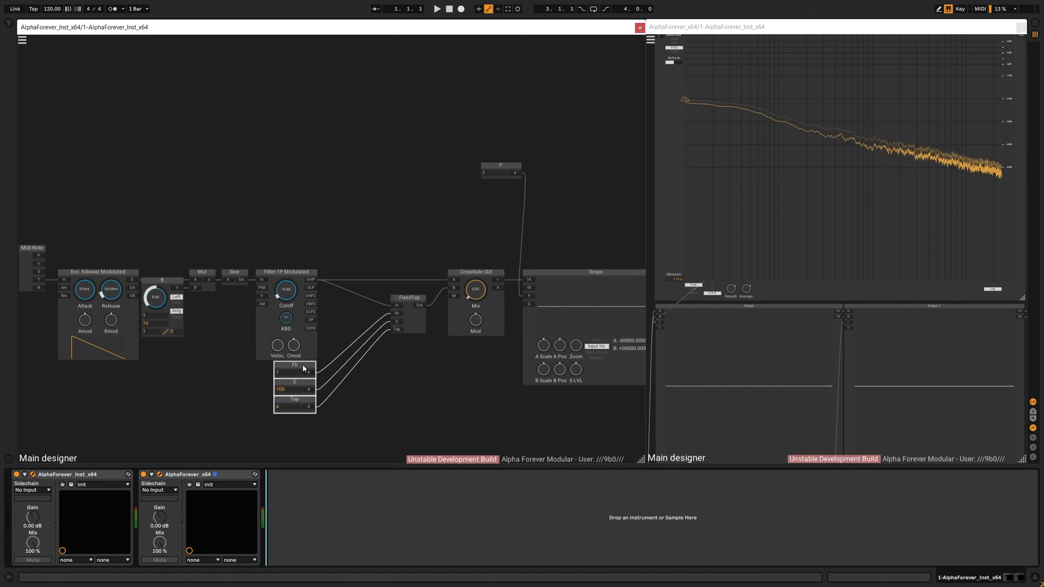
shift+click(315, 347)
click(420, 363)
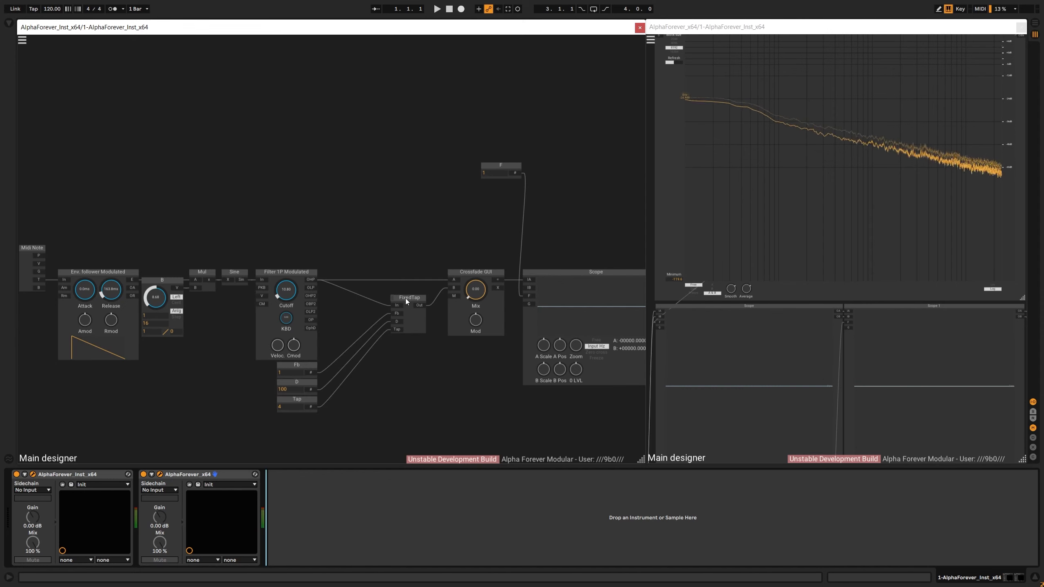
drag(408, 301, 345, 301)
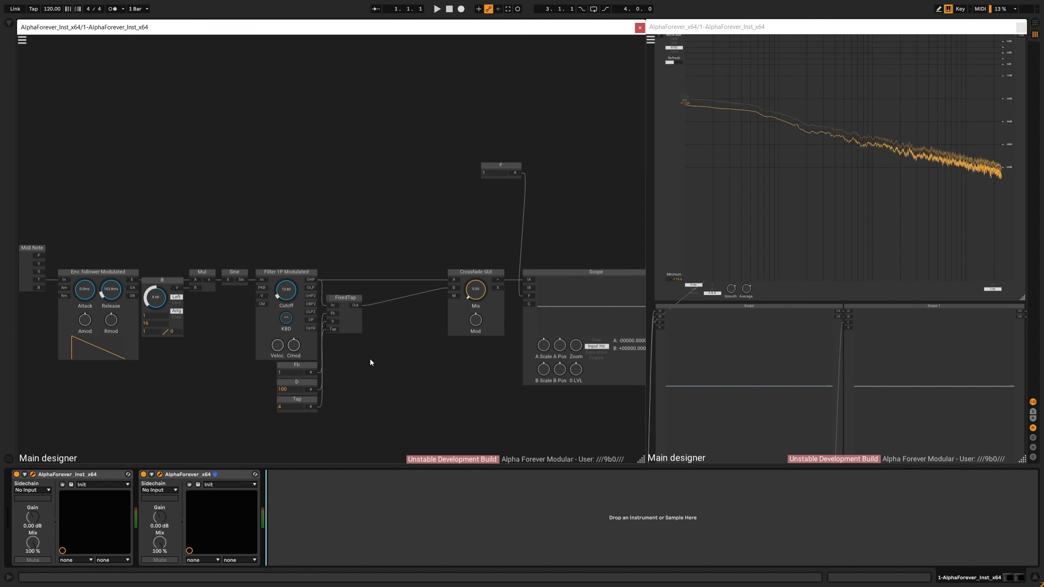
Move the whole chain from Midi Note through FixedTap right and up against Crossfade GUI.
drag(340, 222, 457, 223)
drag(104, 221, 492, 414)
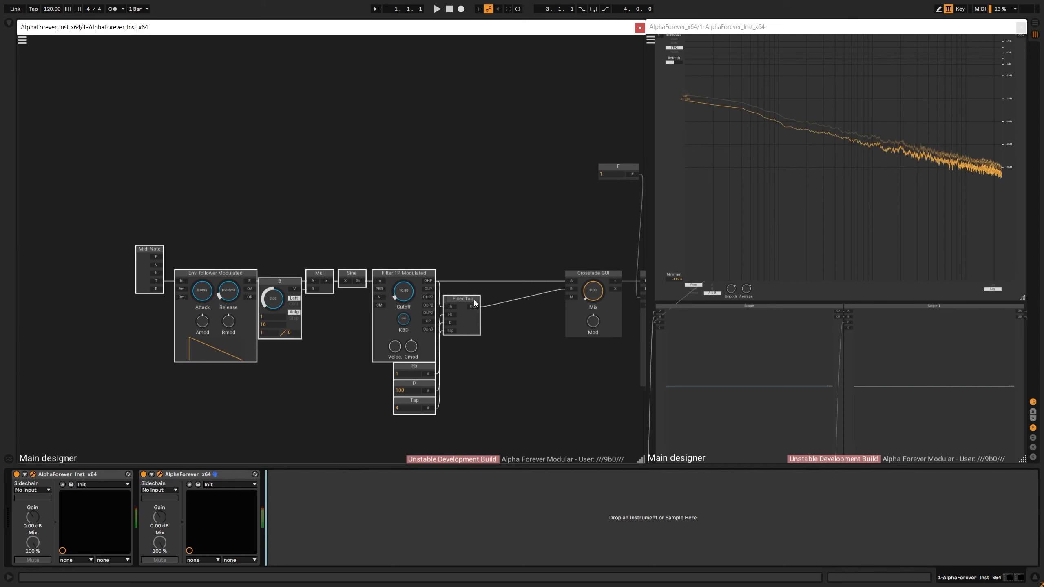
drag(474, 303, 552, 292)
click(551, 310)
drag(564, 244, 365, 218)
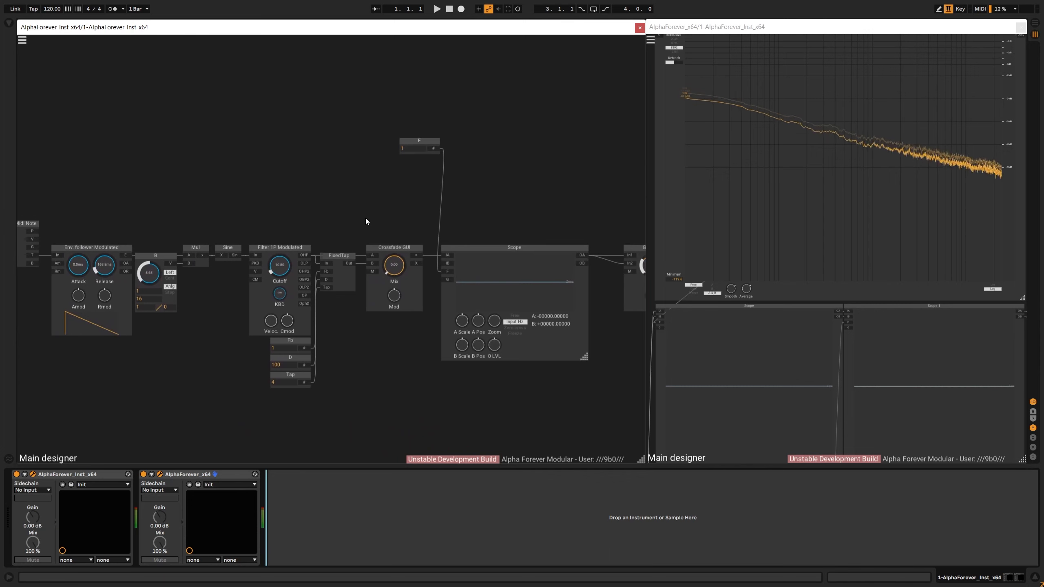
Place the F constant directly below Crossfade GUI, aligned with its right edge.
drag(414, 140, 395, 314)
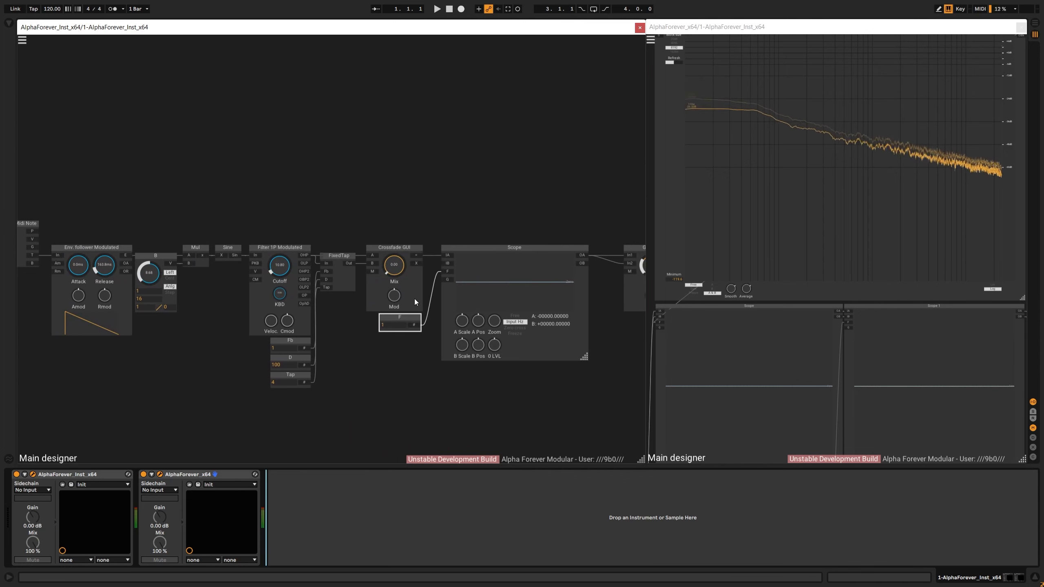
shift+click(415, 299)
key(Right)
click(447, 208)
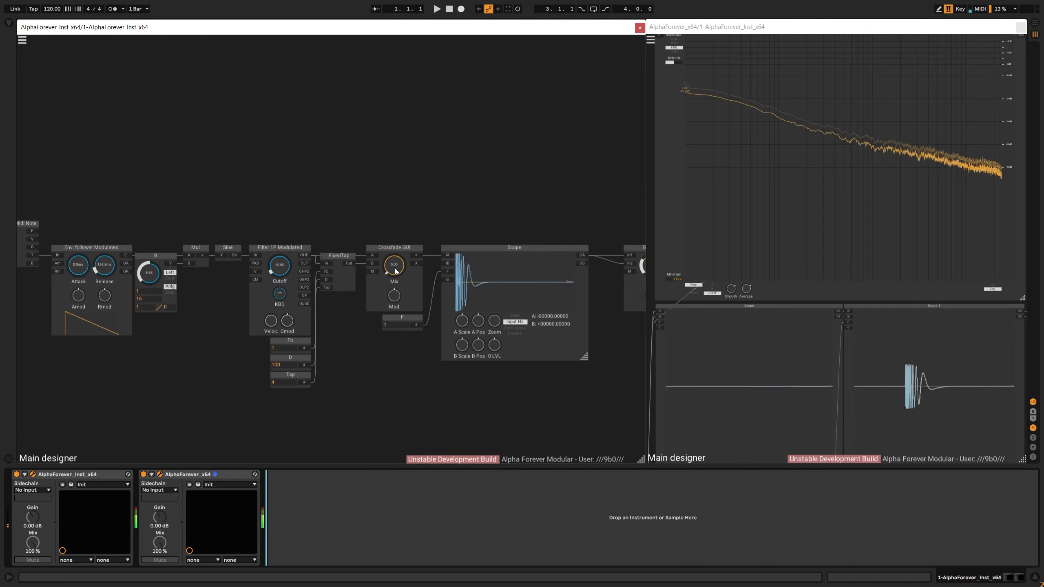
Raise Crossfade GUI's Mix slightly and set the D constant to 30.
drag(396, 270, 355, 252)
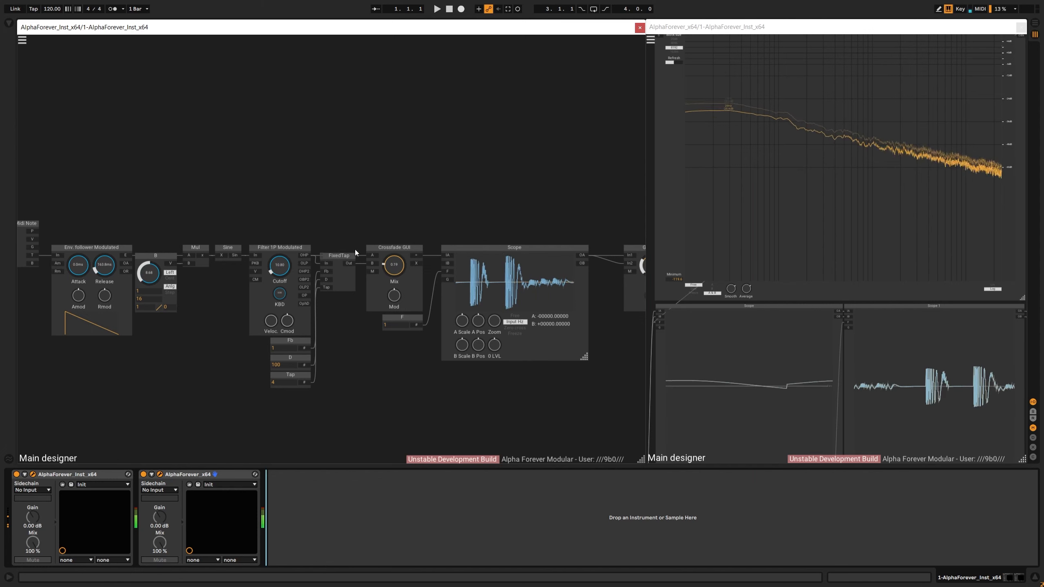
double_click(334, 365)
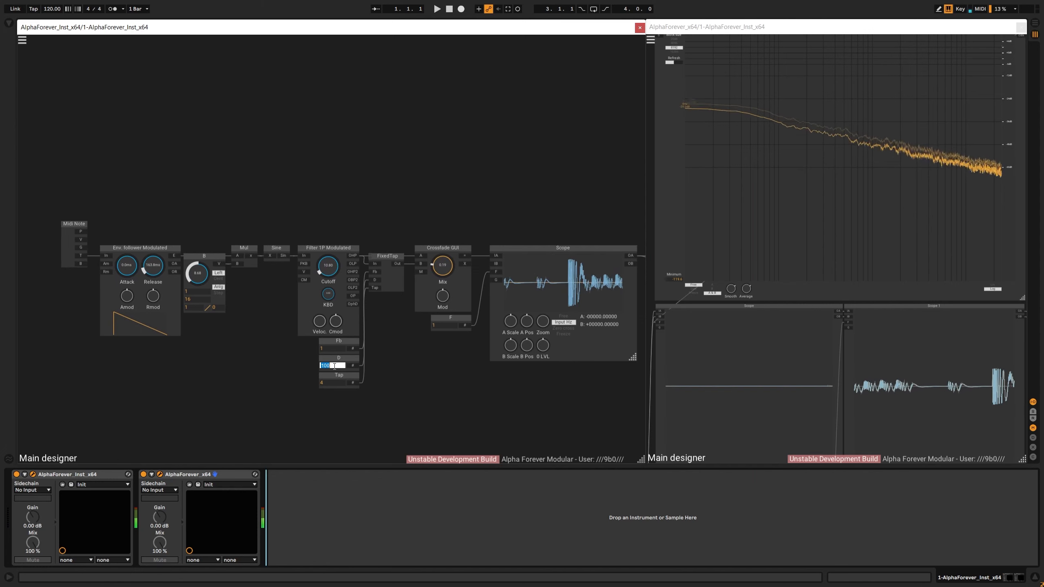
text(30)
key(Return)
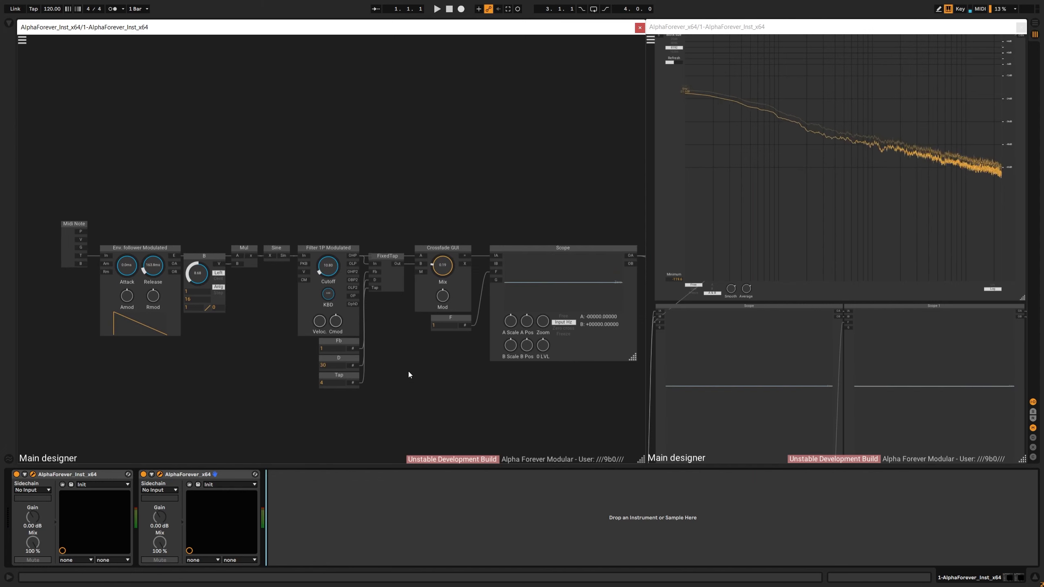
Set the Tap constant to 8.
double_click(331, 382)
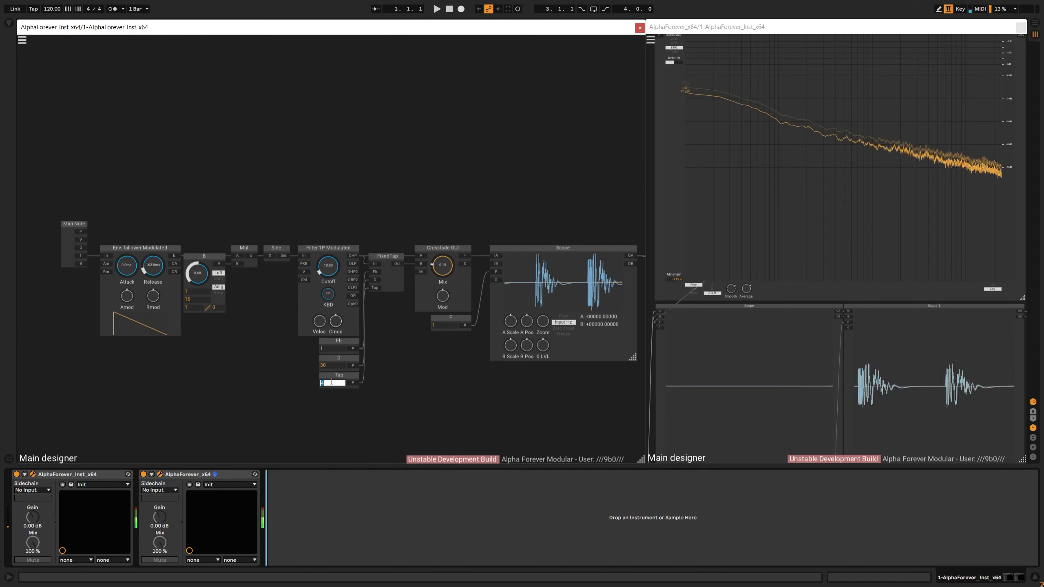
text(8)
key(Return)
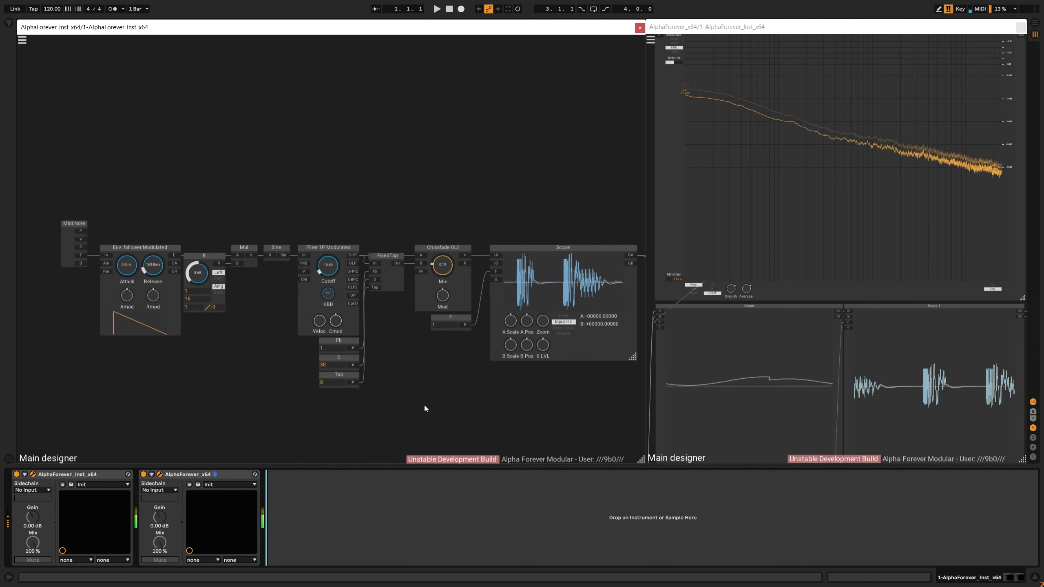
Test the Tap constant at 3, and set it to 4.
double_click(324, 384)
text(3)
key(Return)
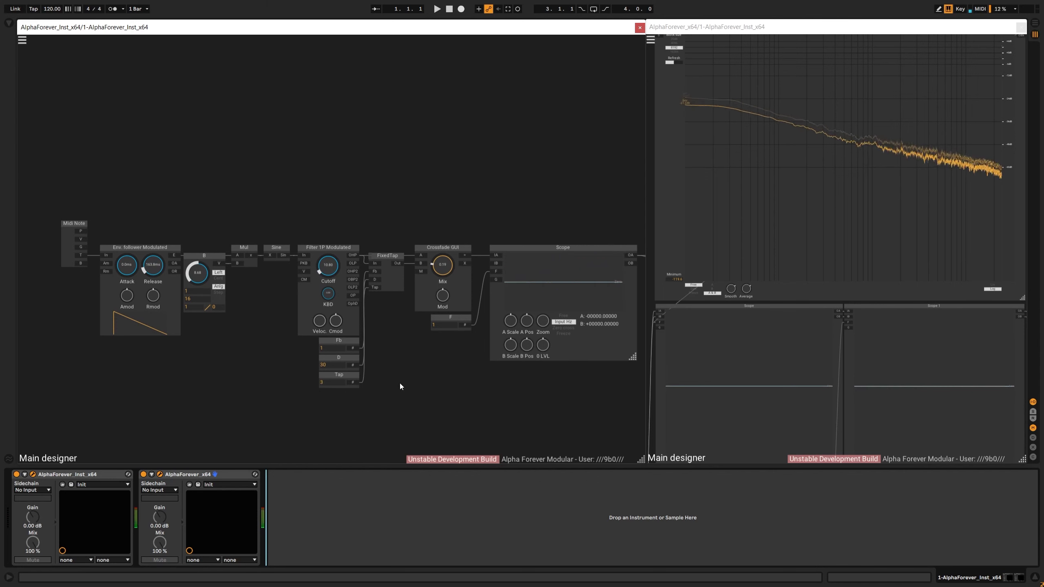
double_click(331, 383)
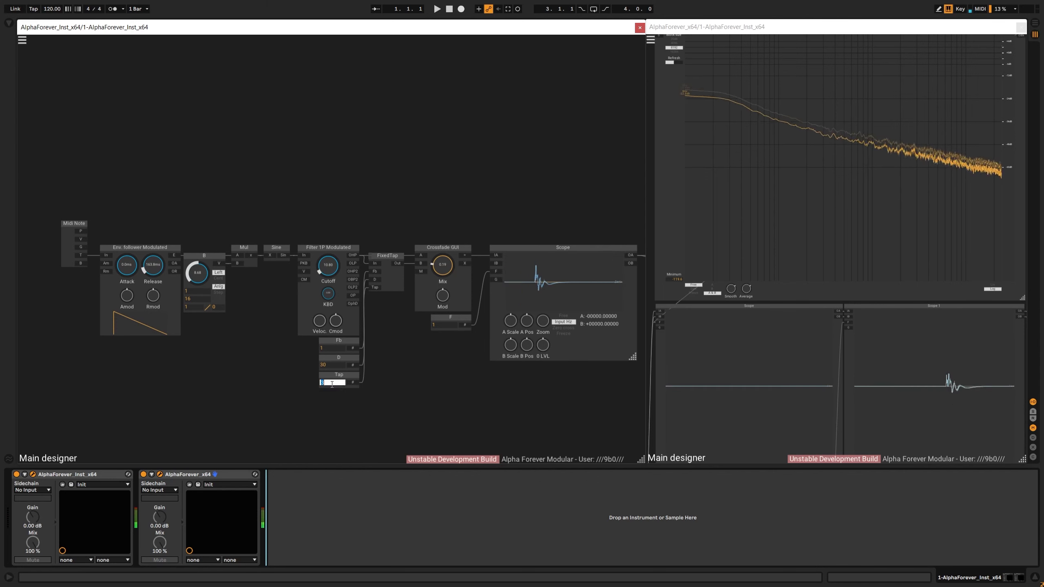
text(4)
key(Return)
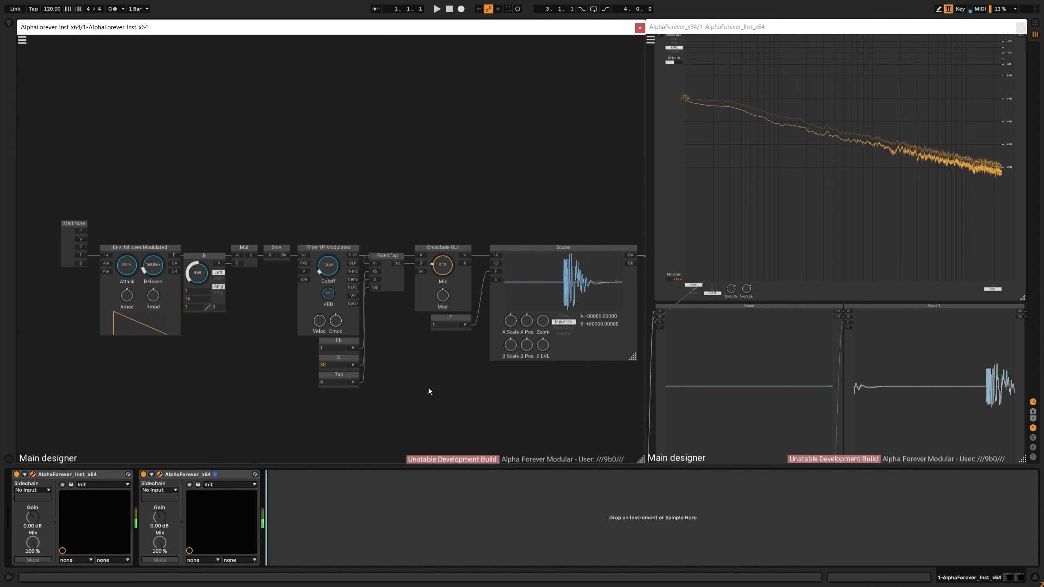
Examine FixedTap's internal patch, return to the main designer and set the Fb constant to 0.9.
double_click(401, 288)
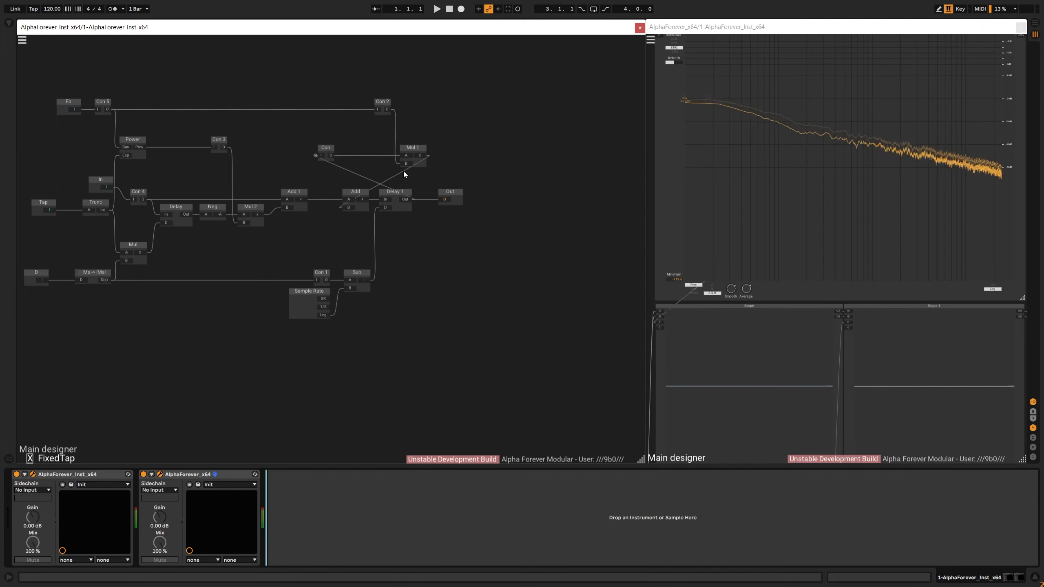
scroll(411, 265, up, 2)
drag(410, 264, 569, 323)
double_click(563, 315)
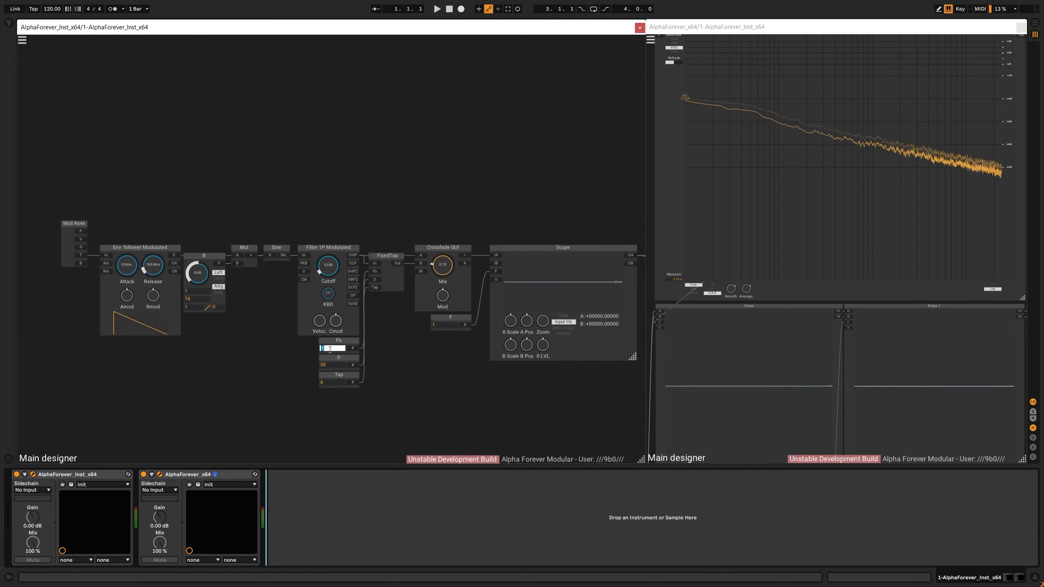
text(0.9)
key(Return)
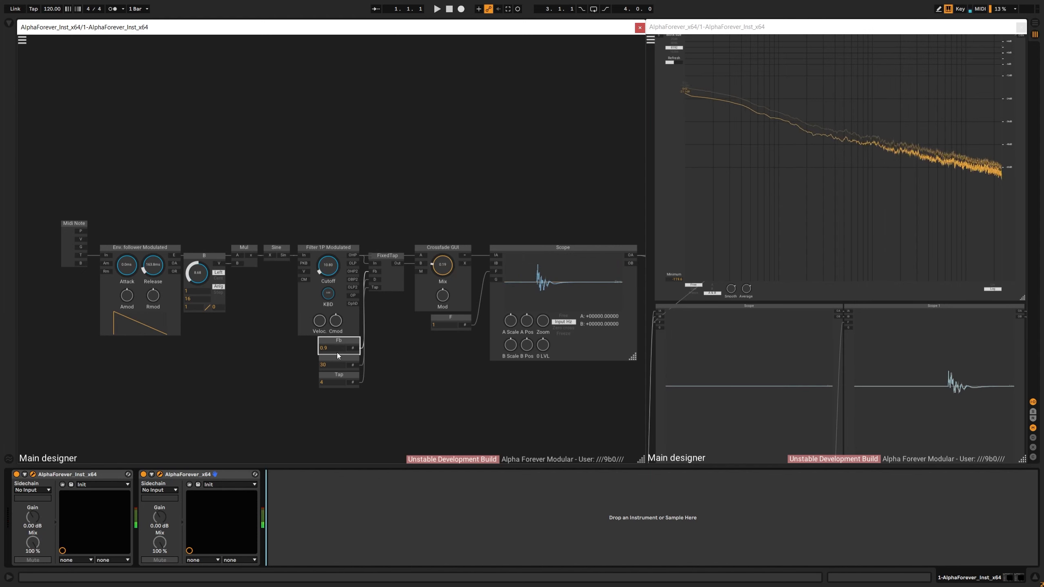
Move the chain from Midi Note through FixedTap left to open a gap before Crossfade GUI.
drag(41, 205, 418, 420)
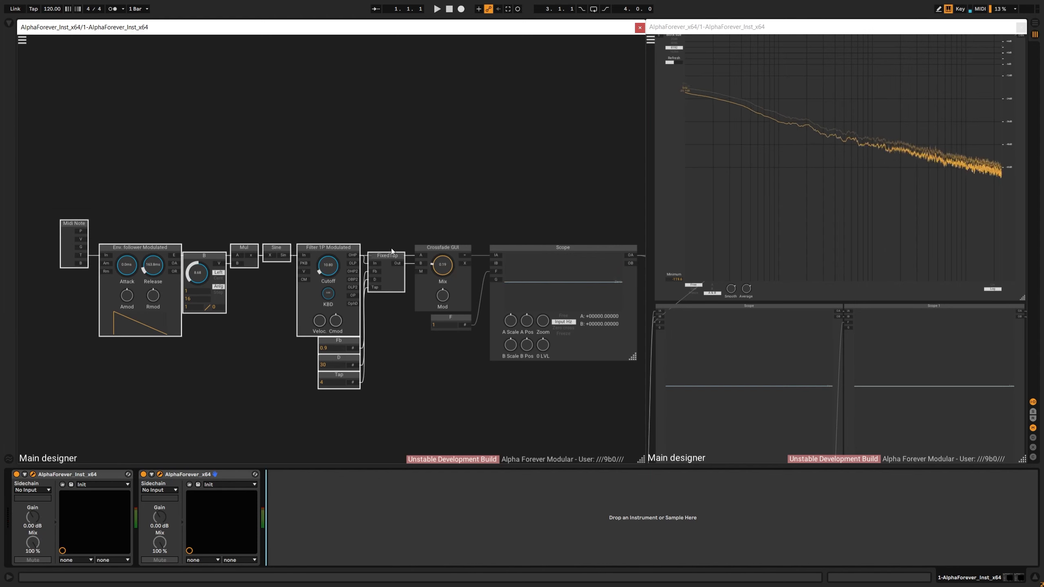
drag(378, 255, 243, 255)
scroll(290, 278, up, 2)
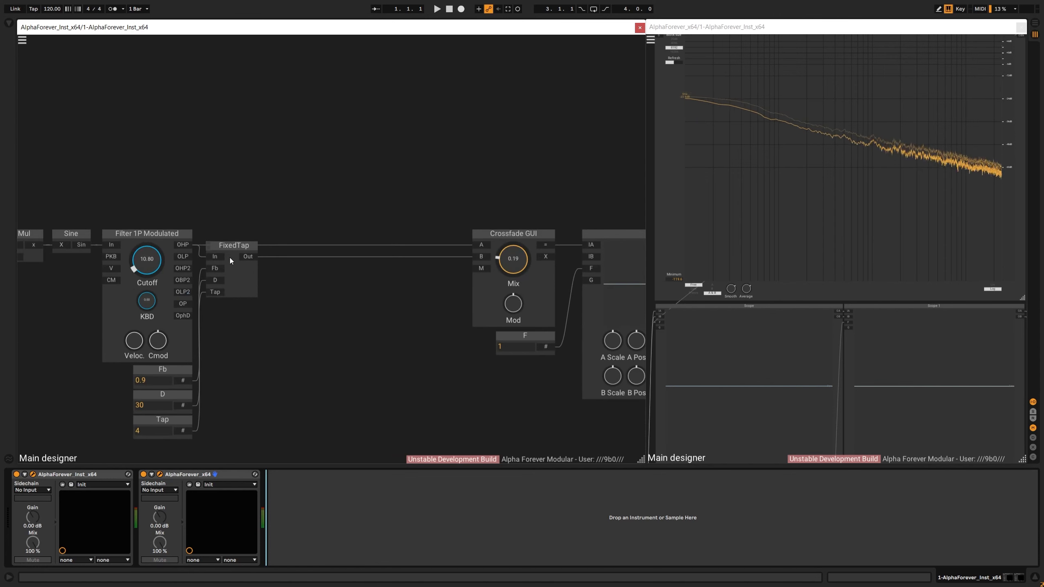
double_click(248, 259)
text(comb)
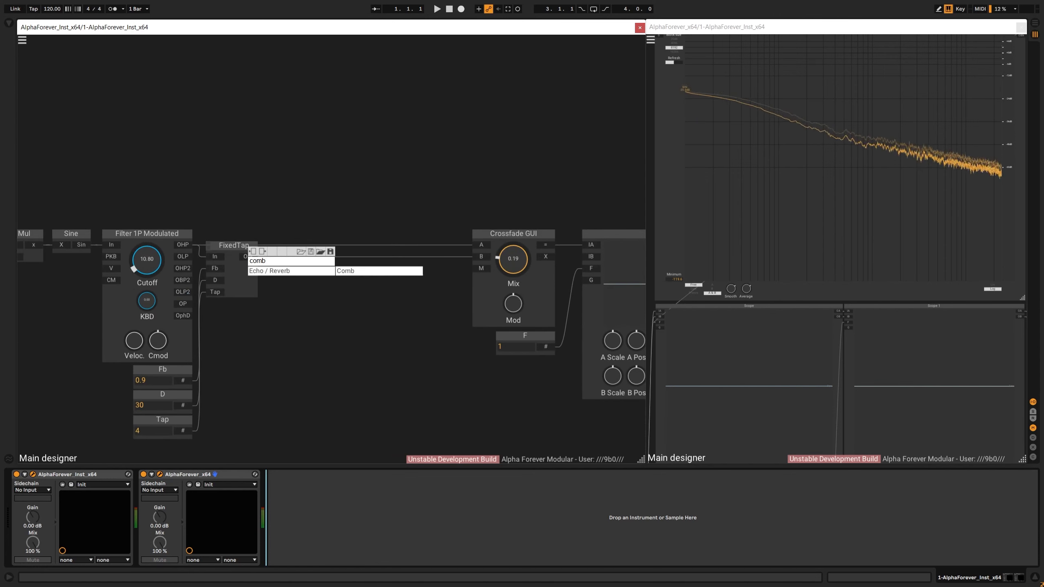
click(357, 271)
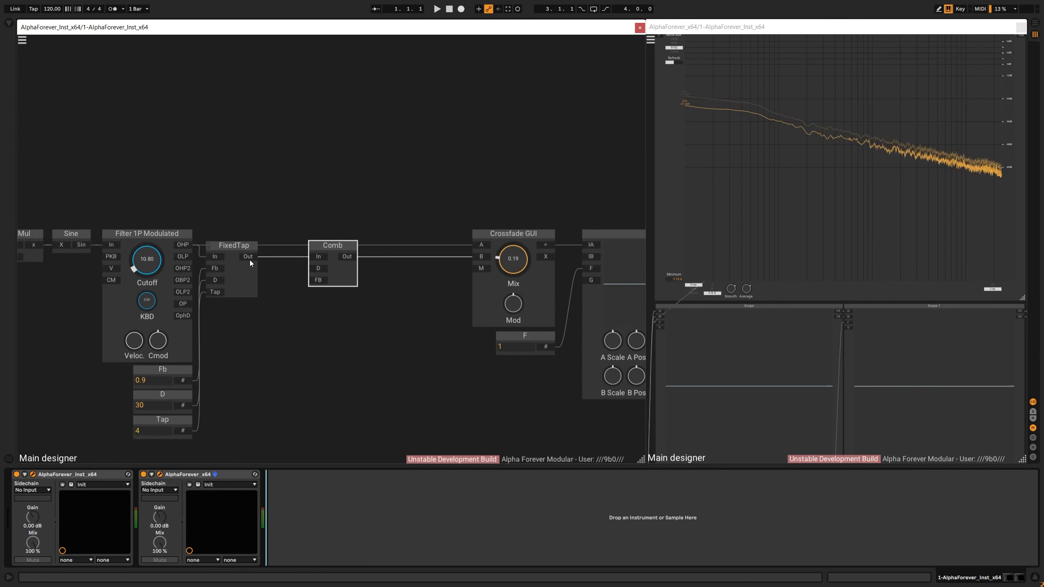
key(Delete)
Add a Delay Modulated module after FixedTap's output and connect its Out to Crossfade GUI's B input.
double_click(249, 259)
text(dela)
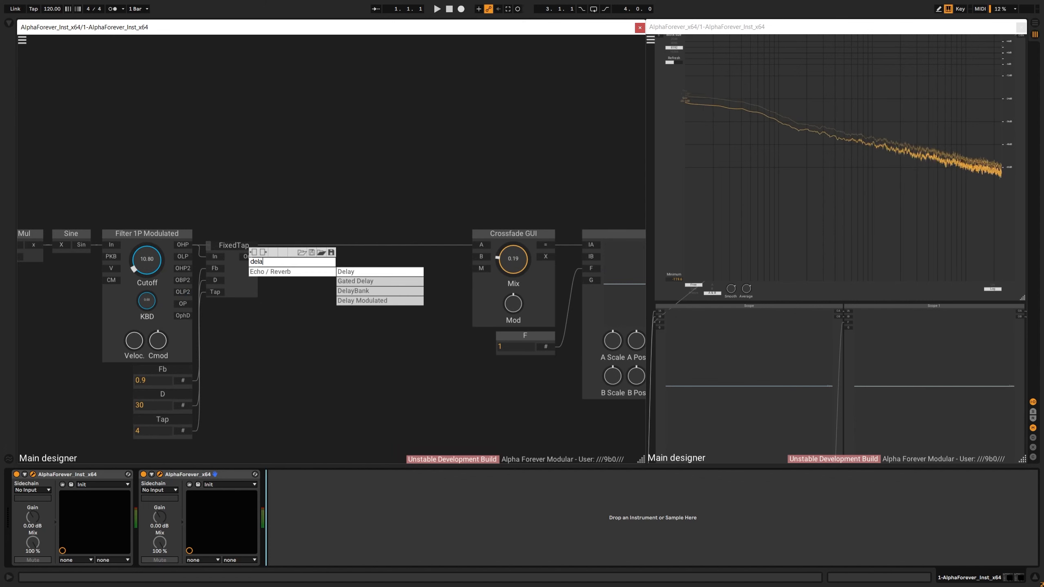
click(380, 301)
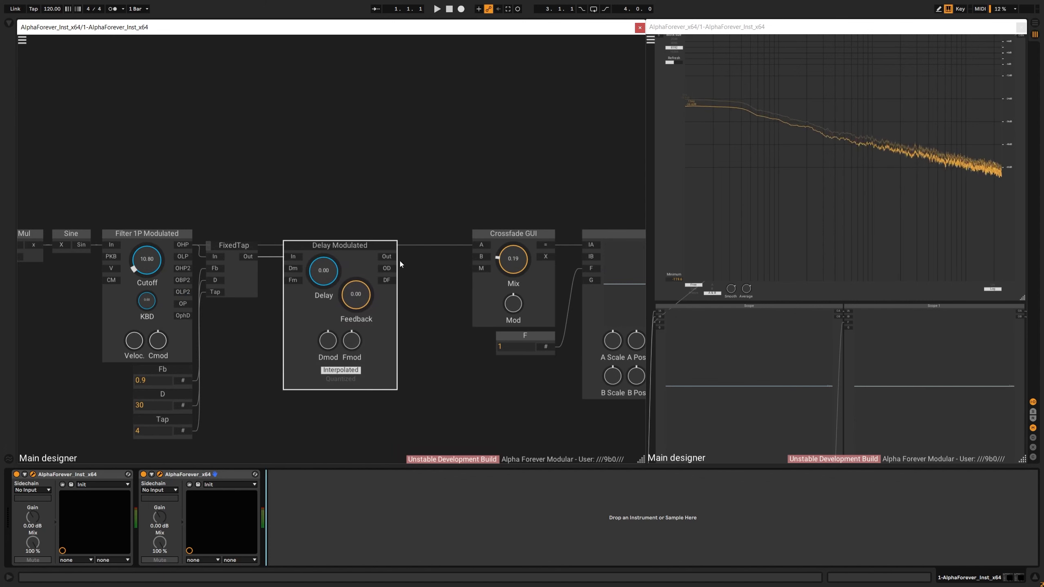
drag(388, 256, 480, 256)
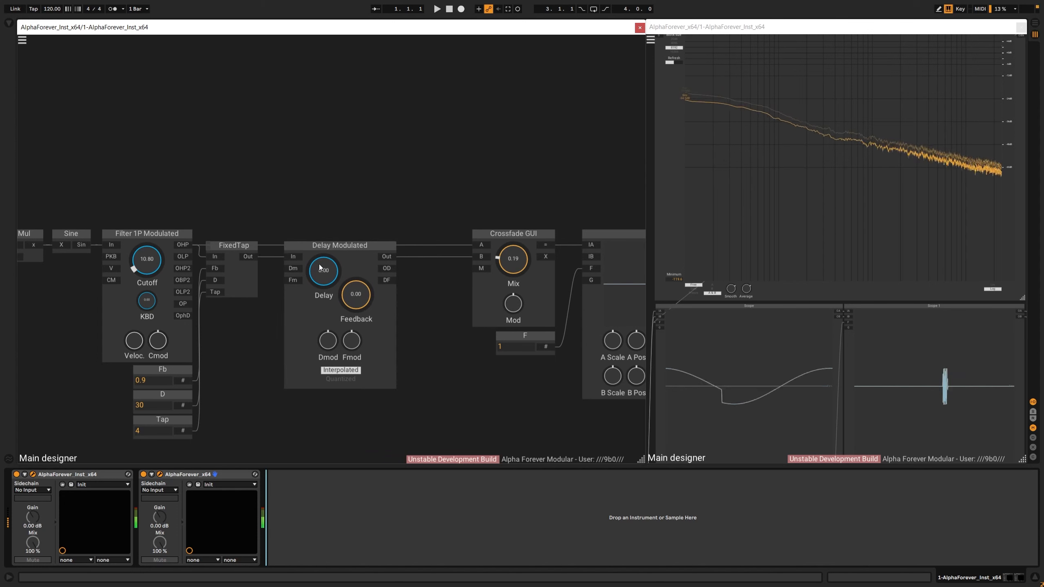
Raise Delay Modulated's Delay and Feedback, and fine-tune the Delay slightly lower.
drag(319, 264, 319, 243)
drag(355, 298, 369, 255)
scroll(363, 180, down, 3)
drag(348, 195, 411, 194)
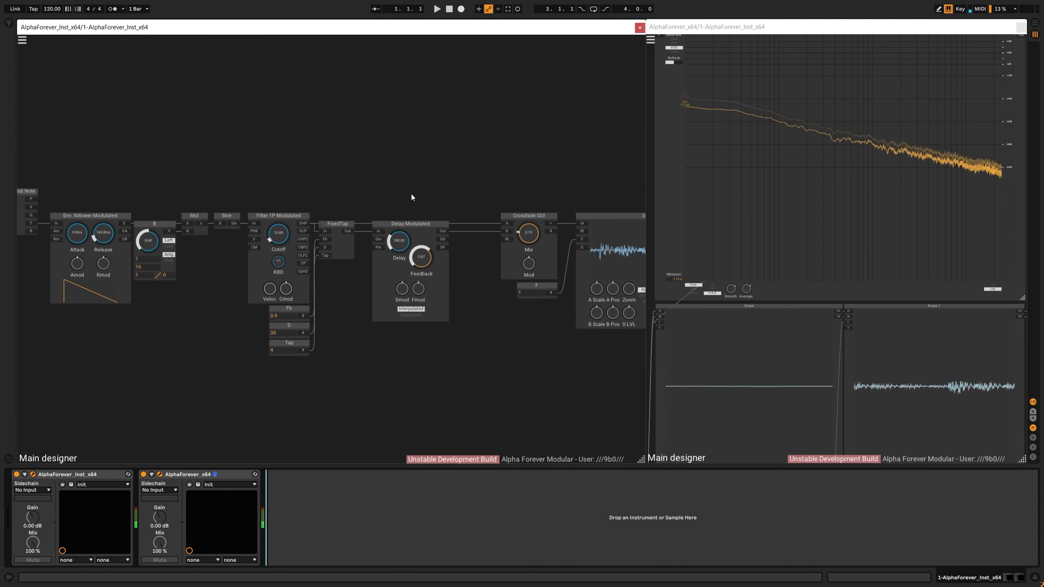
drag(399, 240, 399, 247)
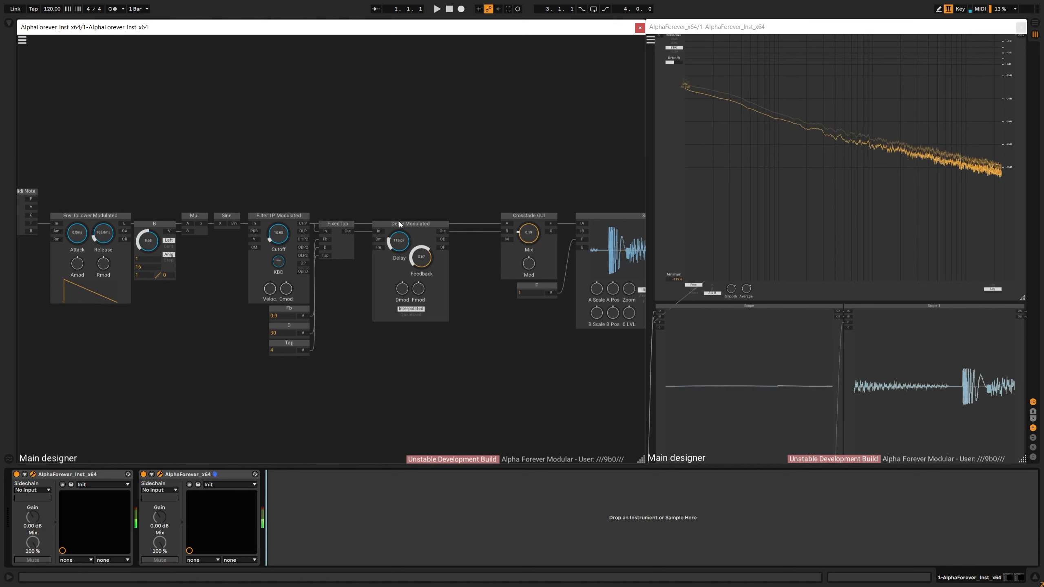
Delete Delay Modulated and reconnect FixedTap's Out directly to Crossfade GUI's B input.
click(399, 224)
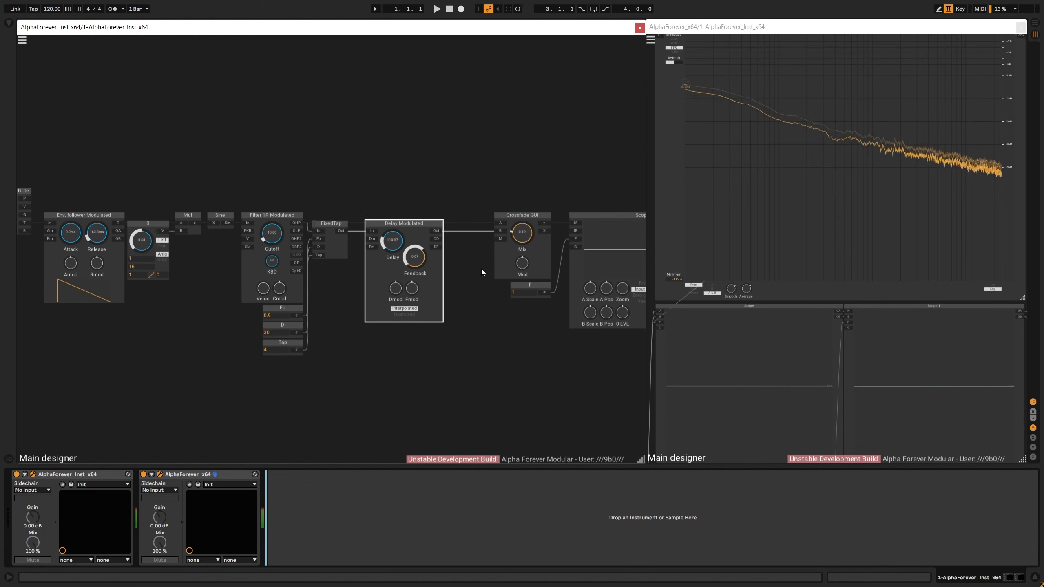
key(Delete)
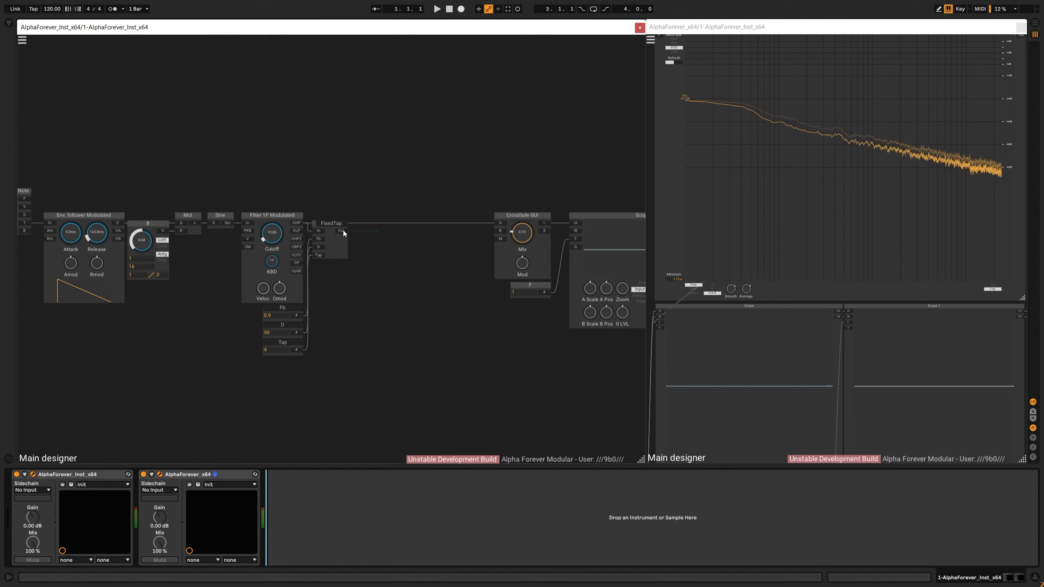
drag(343, 230, 500, 229)
Move the chain from Midi Note through FixedTap right to close the gap beside Crossfade GUI.
drag(399, 176, 543, 205)
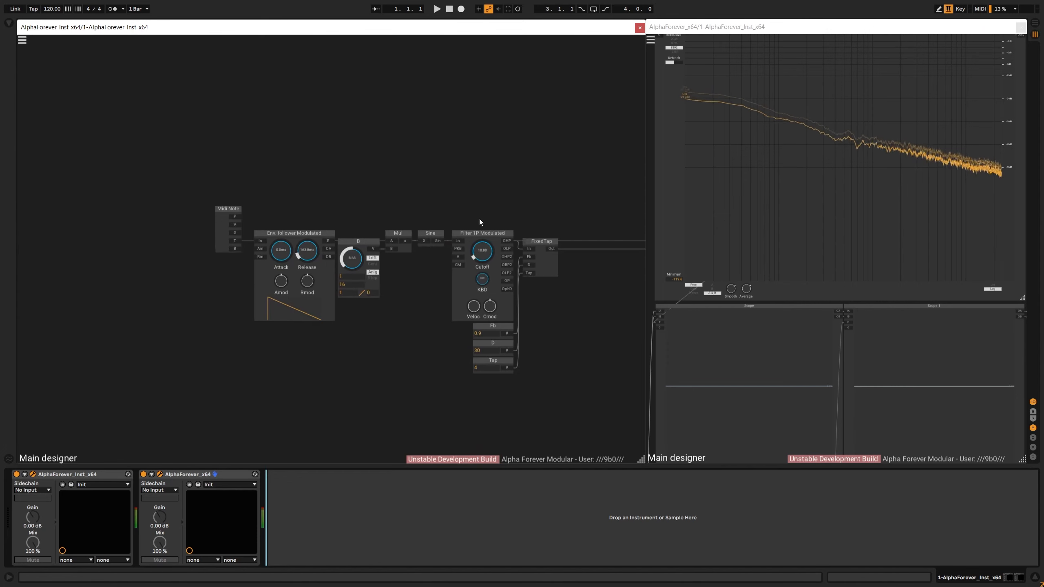
drag(207, 160, 640, 411)
drag(544, 242, 641, 242)
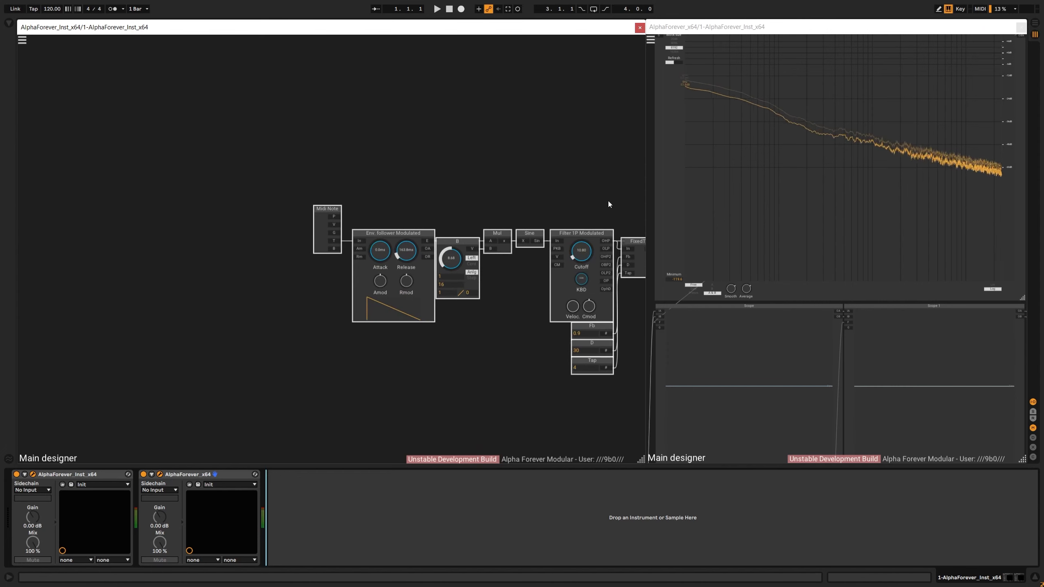
drag(598, 198, 469, 196)
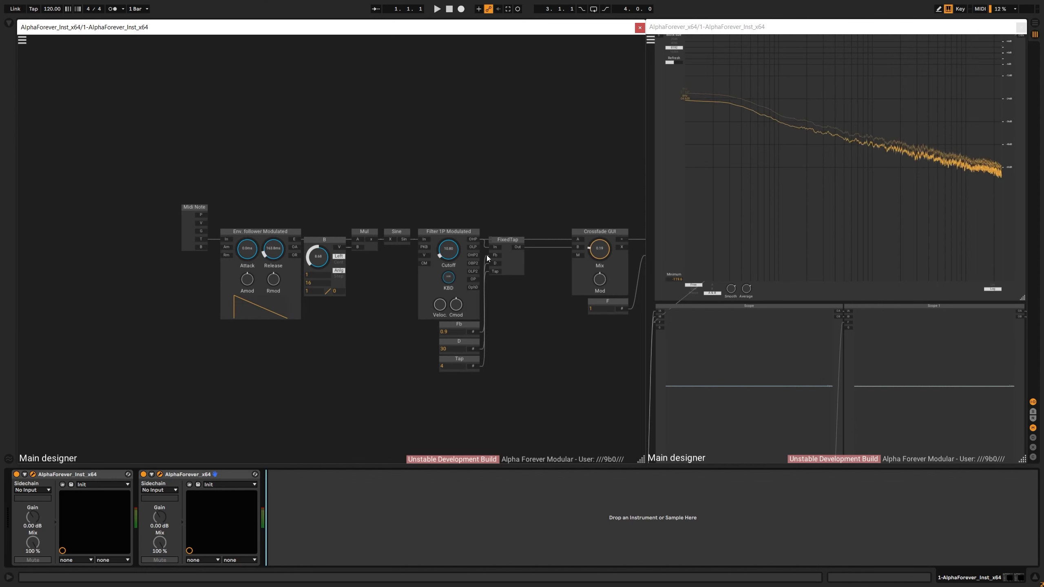
scroll(510, 373, up, 3)
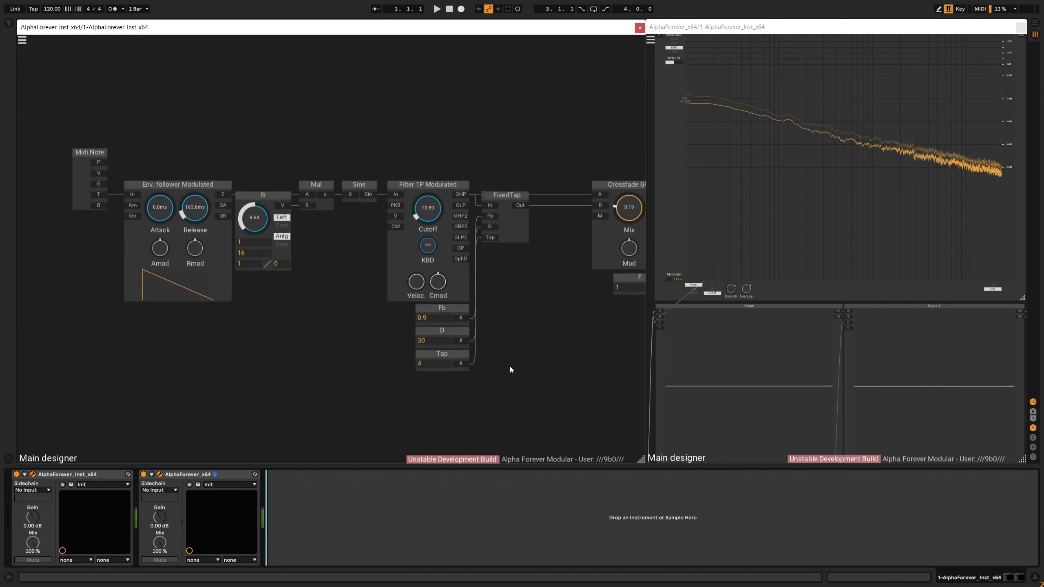
drag(555, 387, 67, 98)
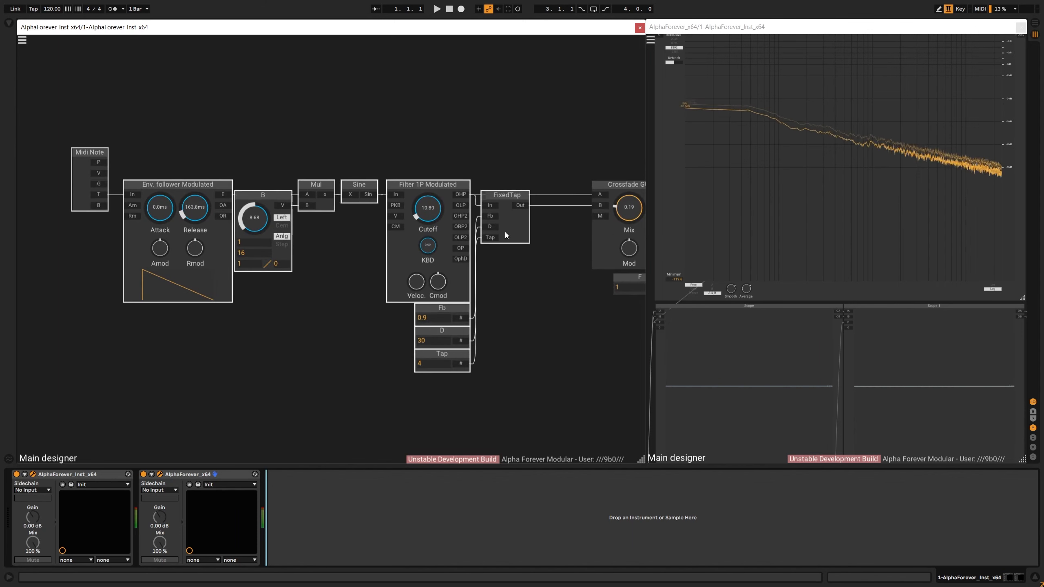
drag(510, 195, 554, 195)
click(565, 161)
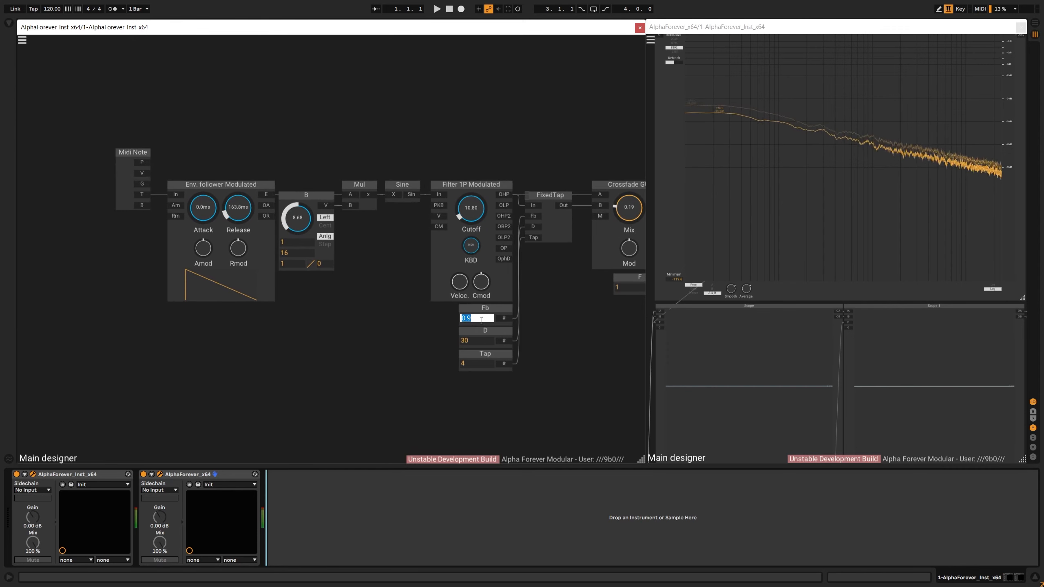
Raise Crossfade GUI's Mix to about 0.44.
click(561, 312)
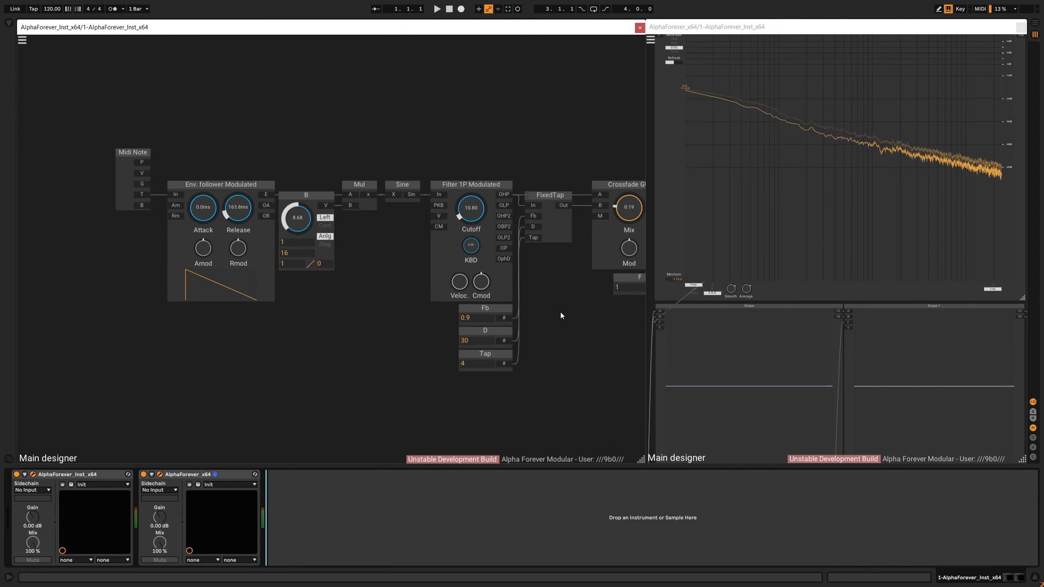
drag(610, 319, 434, 294)
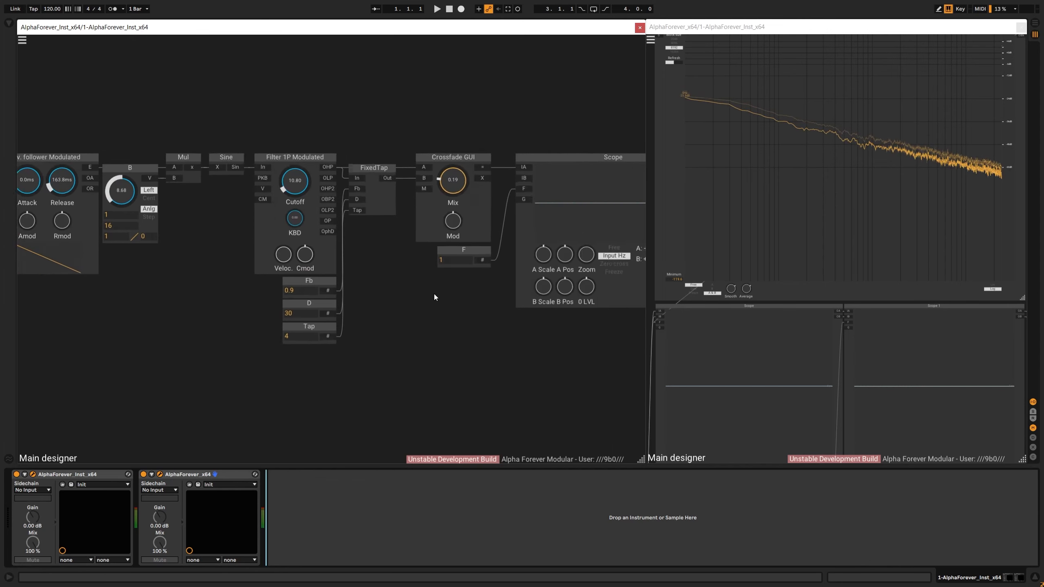
scroll(429, 295, down, 2)
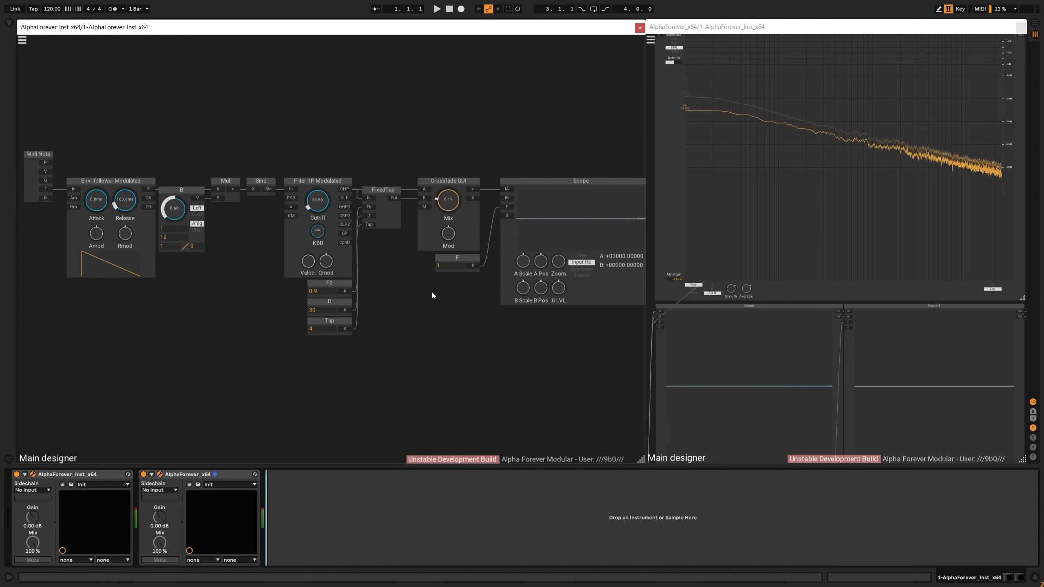
drag(451, 212, 451, 173)
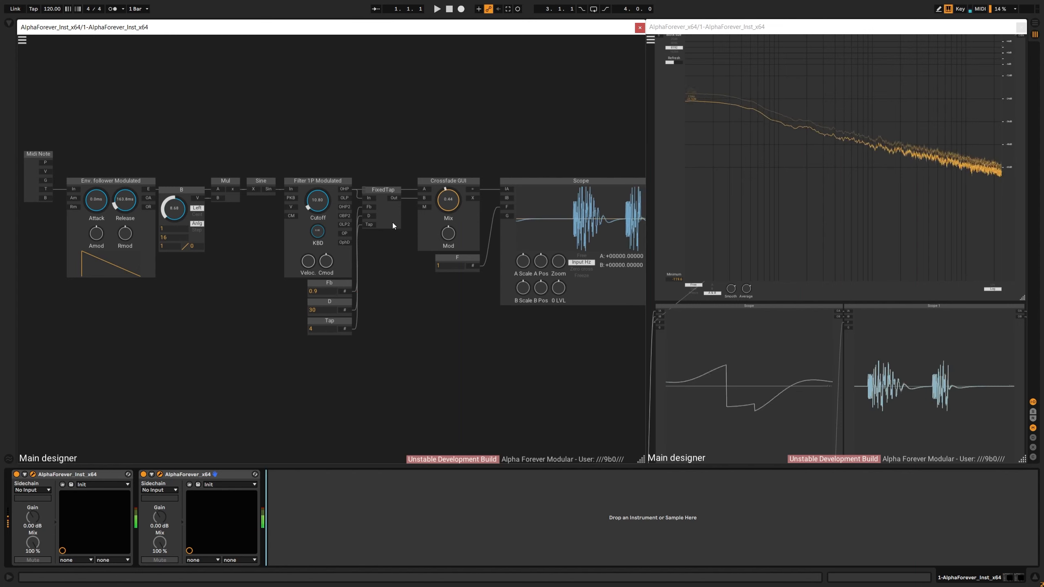
Set the Tap constant to 16 and the Fb constant to 0.5.
double_click(318, 329)
text(16)
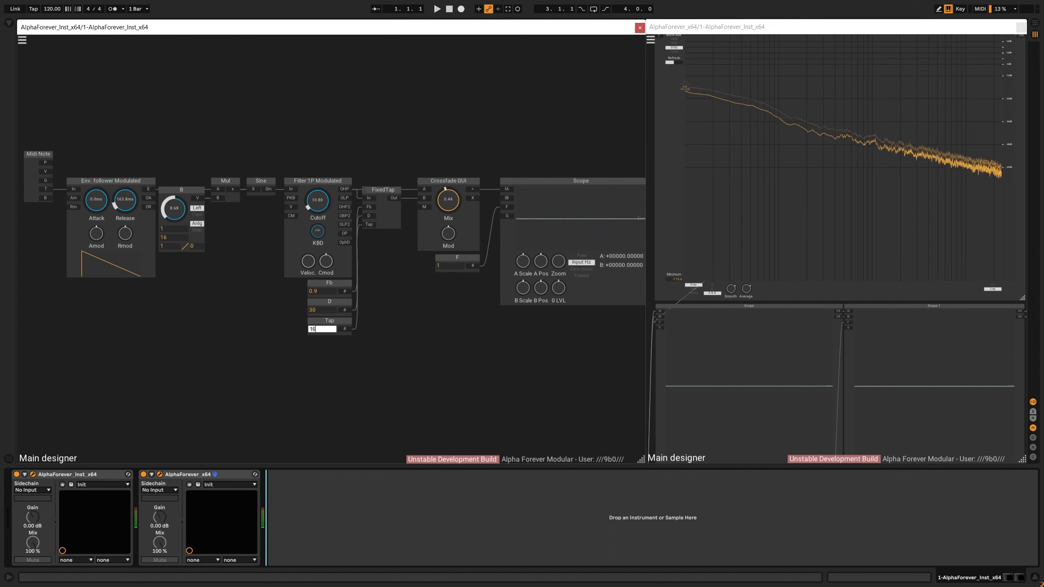
key(Return)
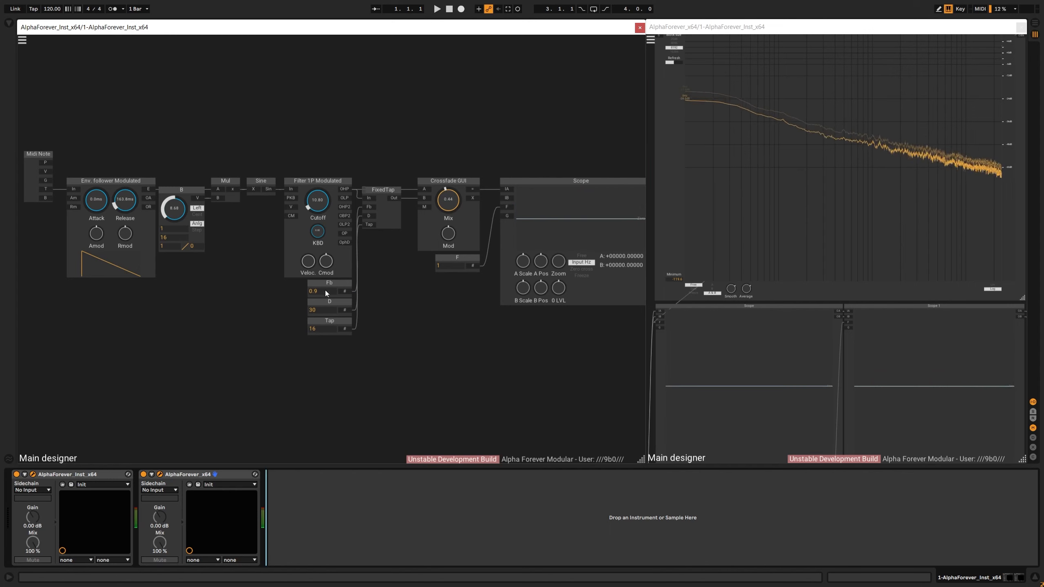
text(0.5)
key(Return)
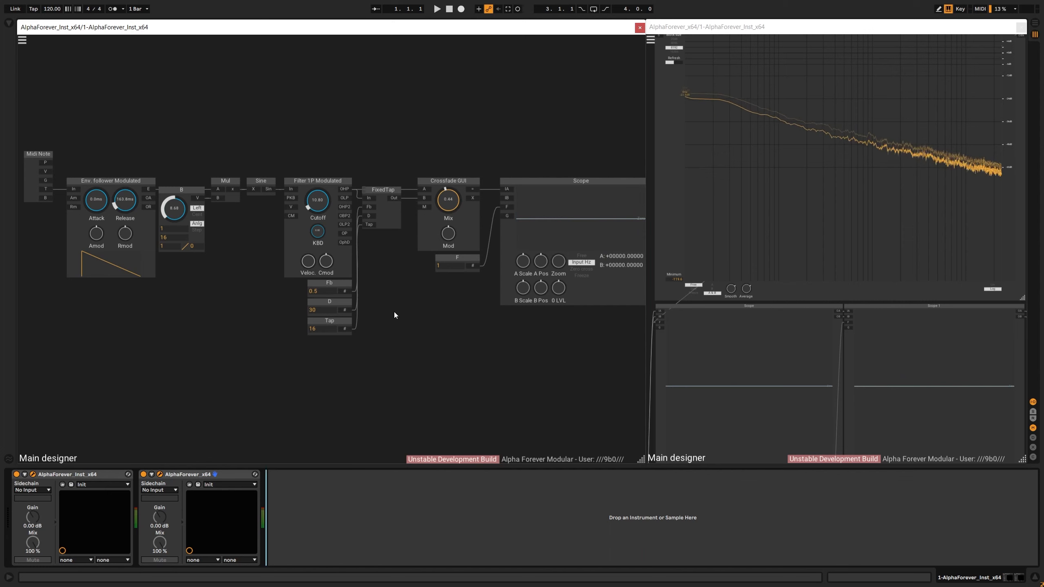
Set the Tap constant to 3.
double_click(326, 329)
text(3)
key(Return)
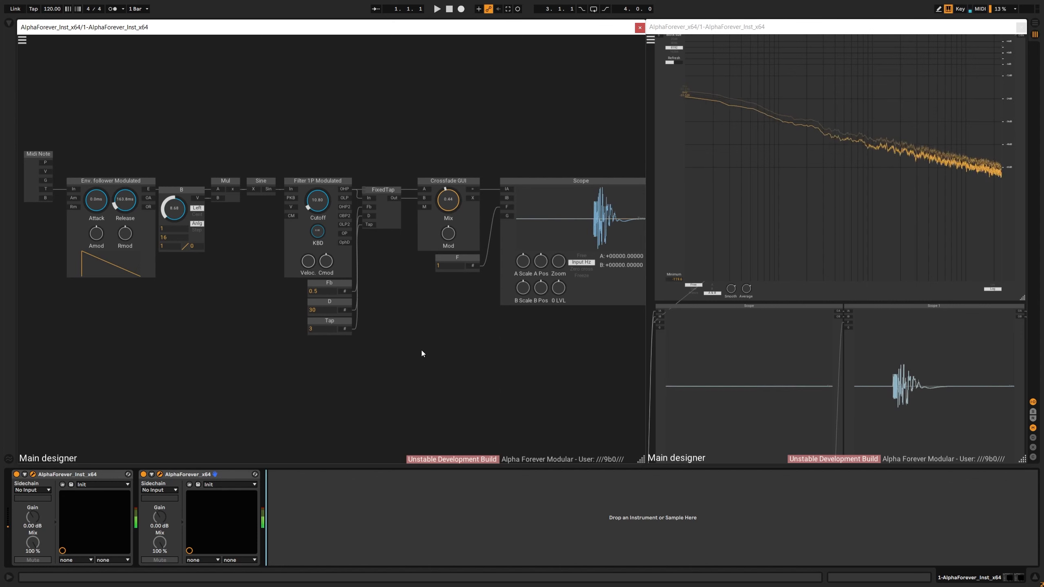
Move Gain Lin and the output modules left against the Scope, and tighten the first output module against Gain Lin.
scroll(421, 350, down, 4)
scroll(421, 349, up, 1)
drag(421, 350, 389, 351)
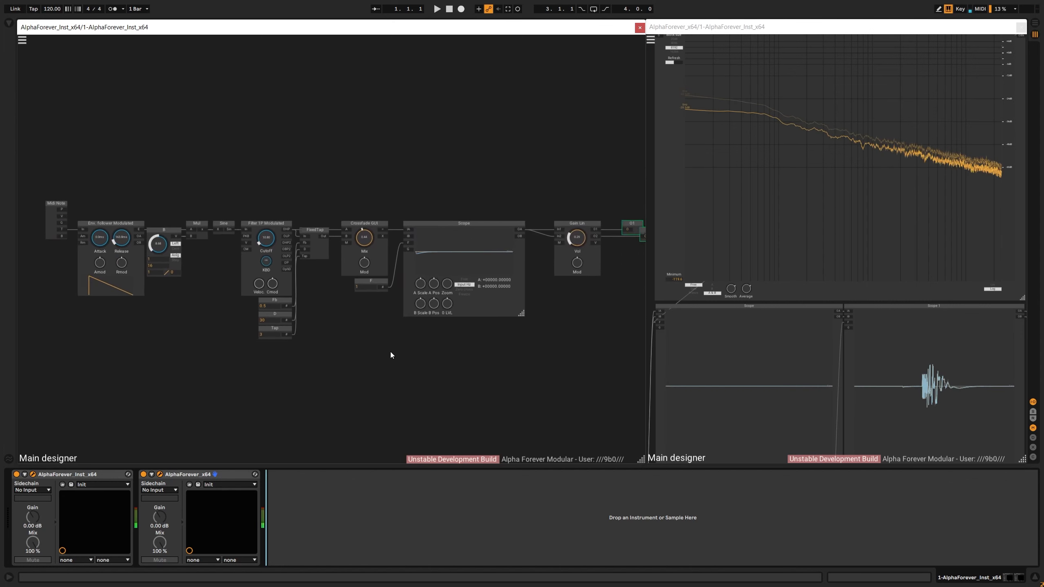
drag(527, 188, 621, 312)
drag(521, 231, 502, 231)
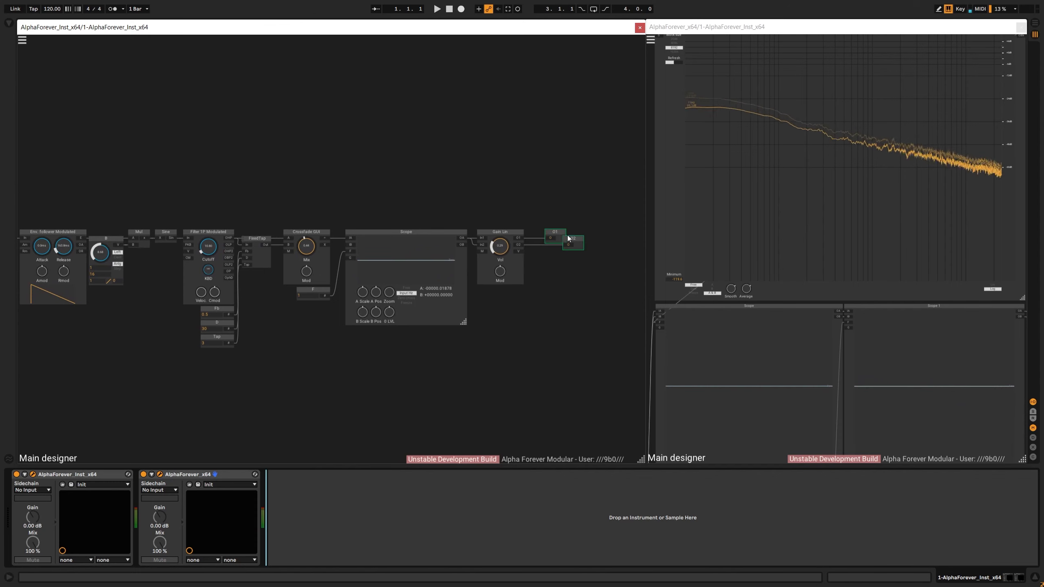
drag(571, 239, 558, 205)
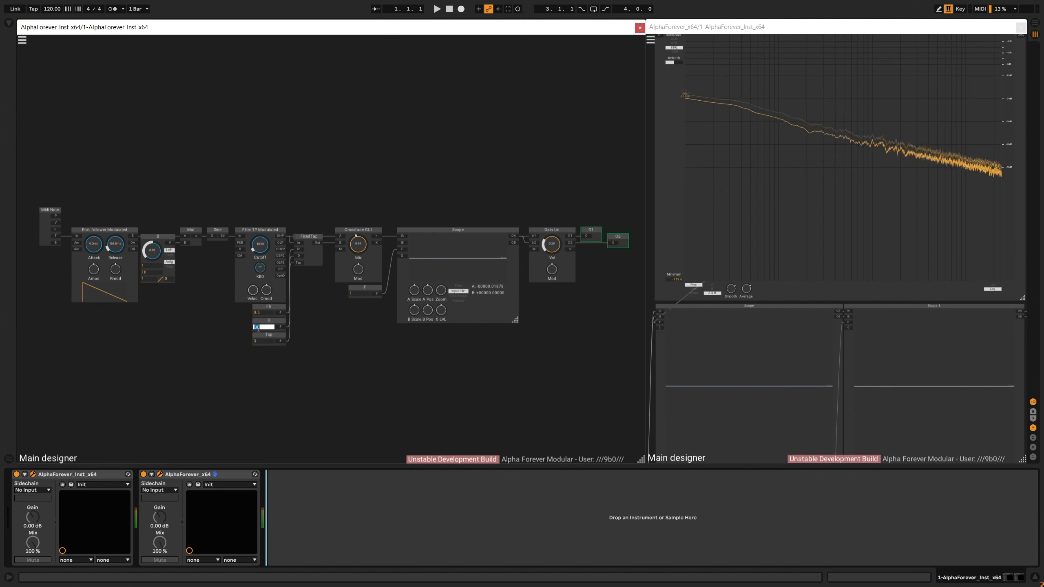
Set the D constant to 70.
text(70)
key(Return)
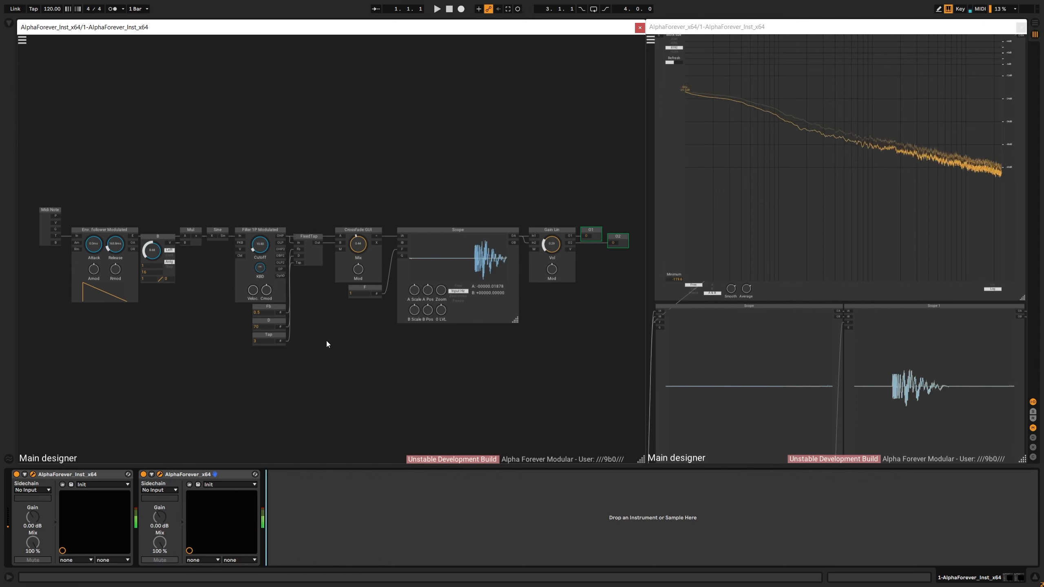